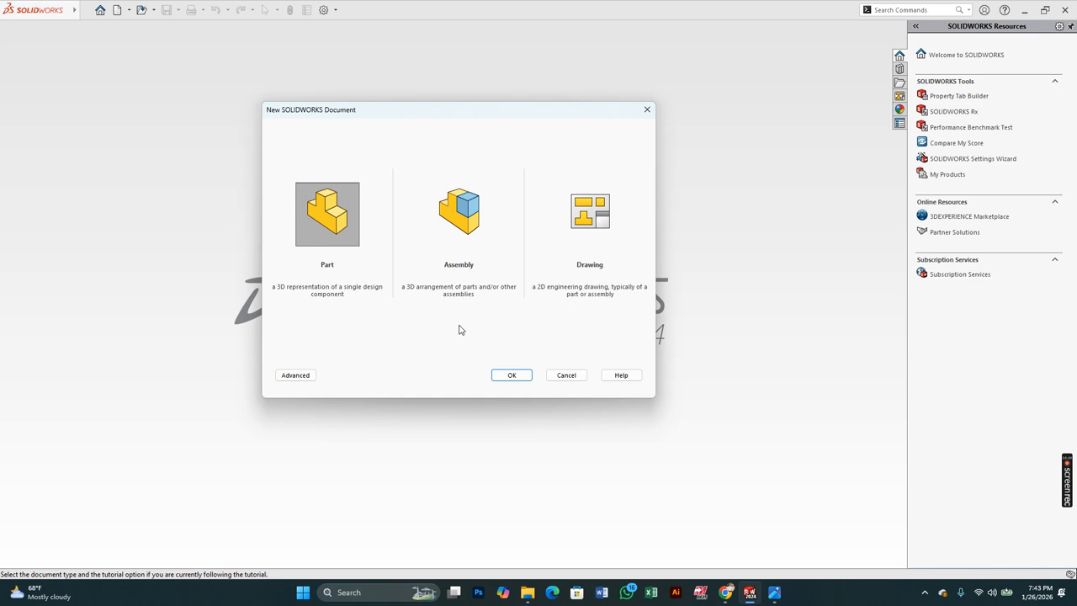
pyautogui.click(646, 111)
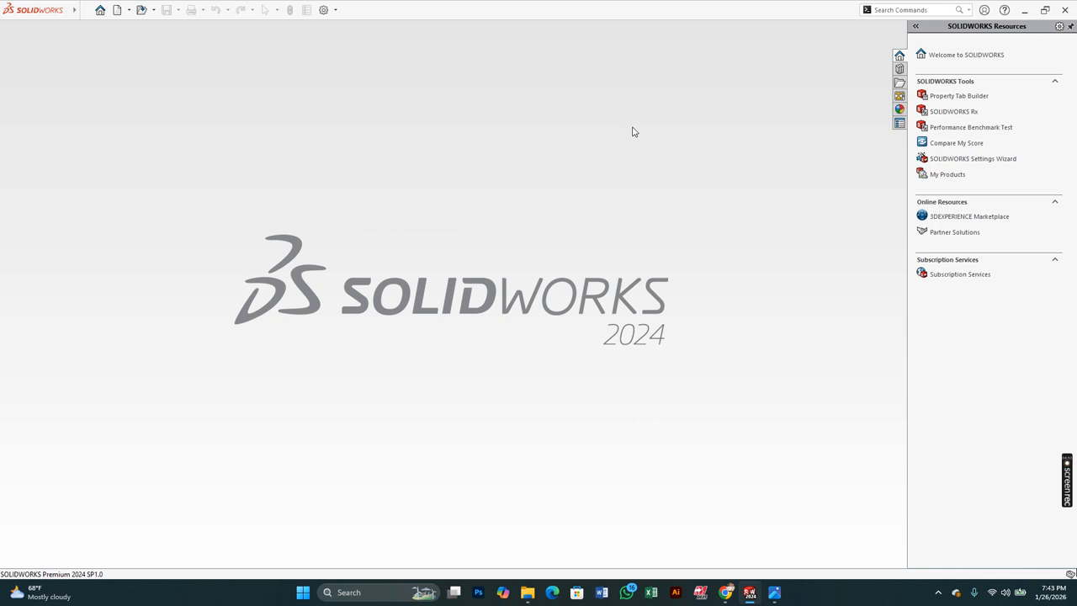
pyautogui.hotkey('ctrl', 'n')
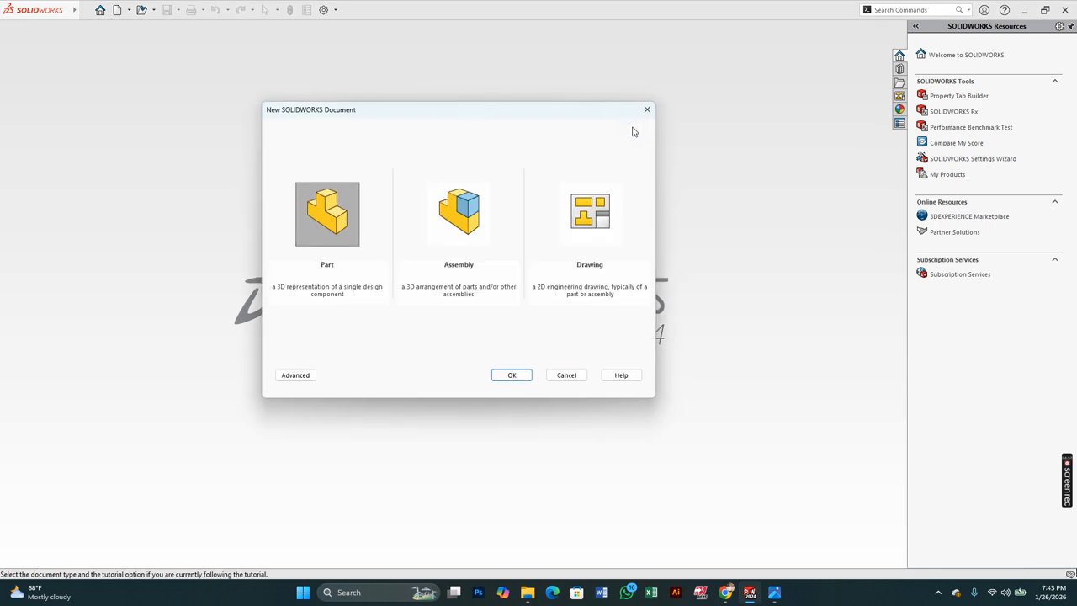
pyautogui.click(646, 110)
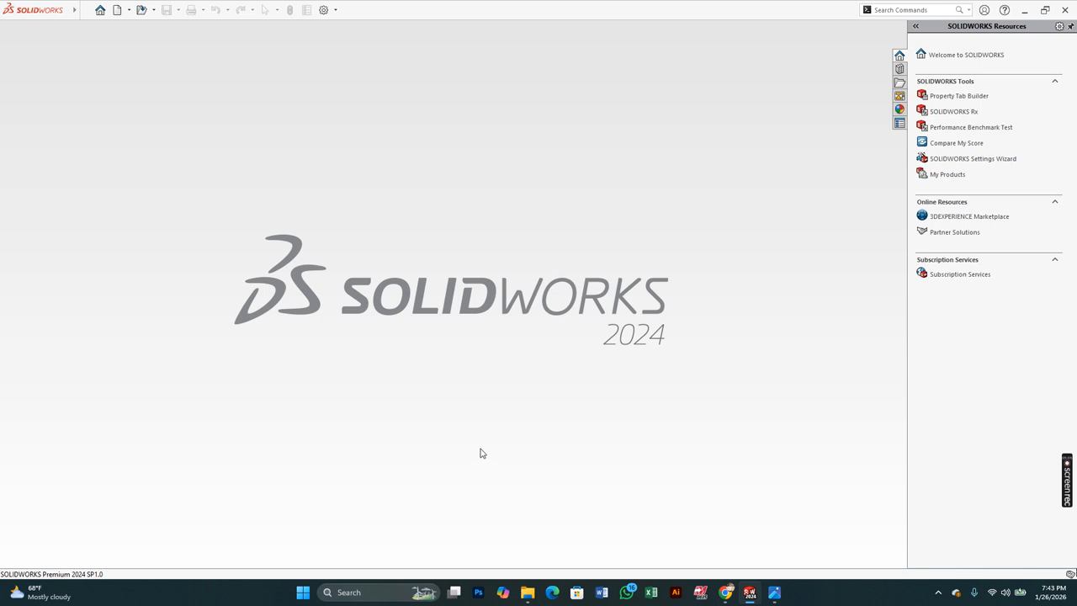
pyautogui.click(100, 12)
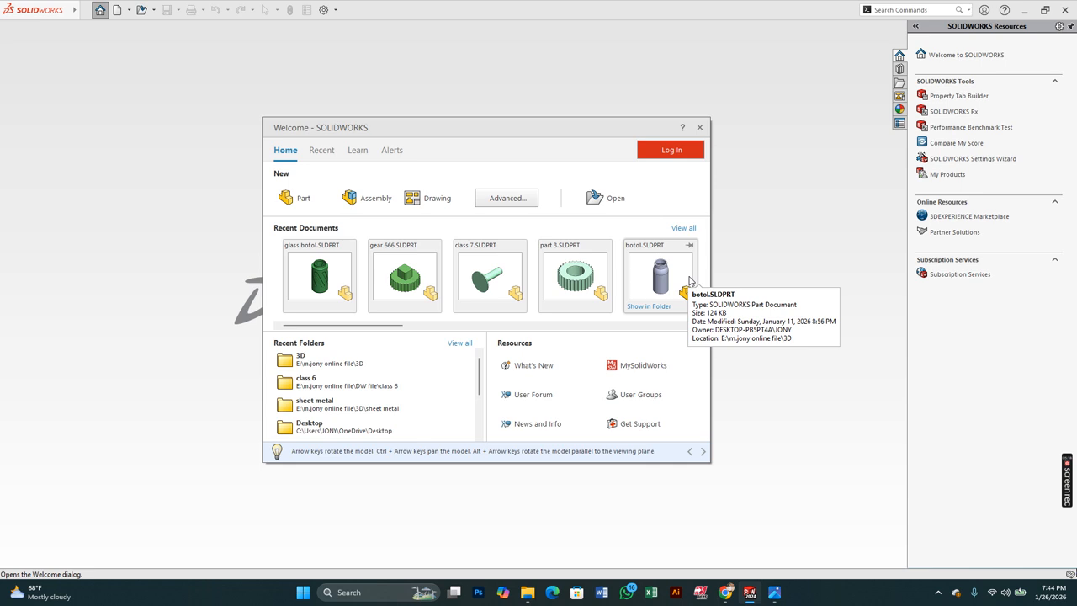
pyautogui.click(699, 128)
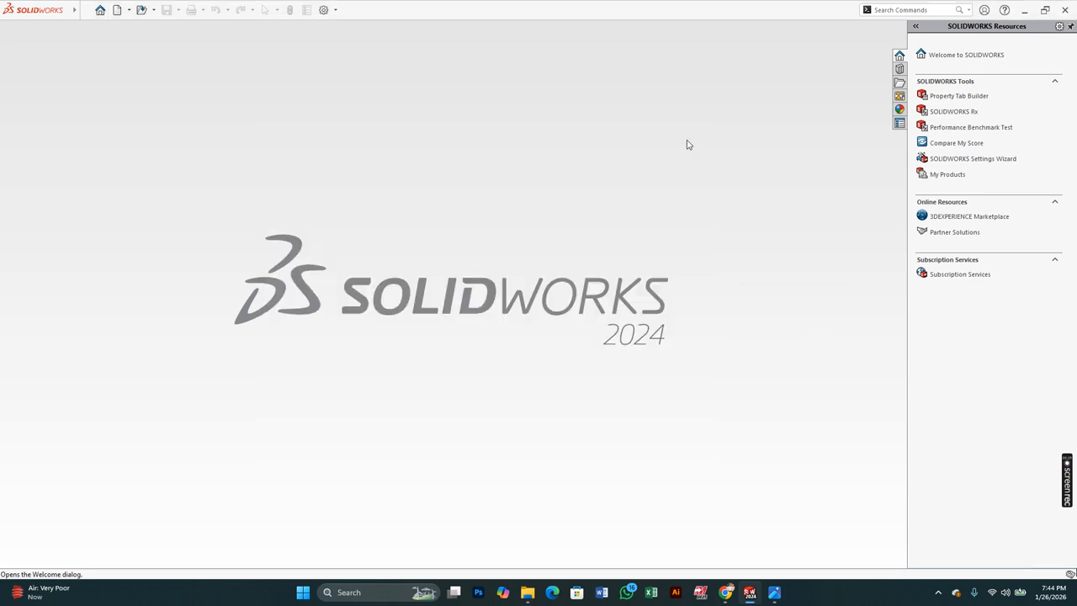
# Create a new document of type Part
pyautogui.hotkey('ctrl', 'n')
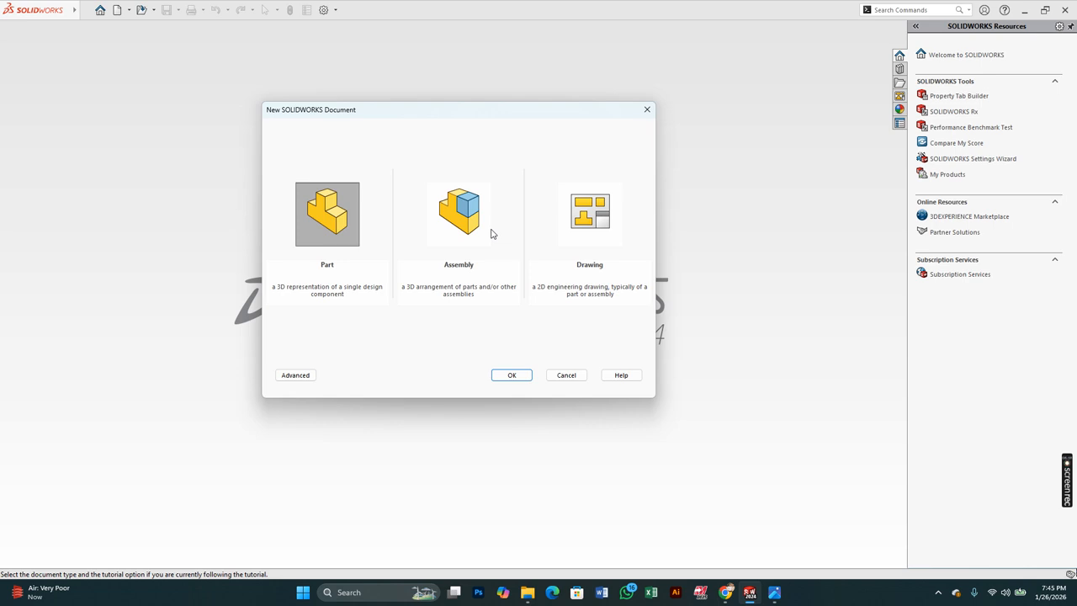
pyautogui.click(463, 228)
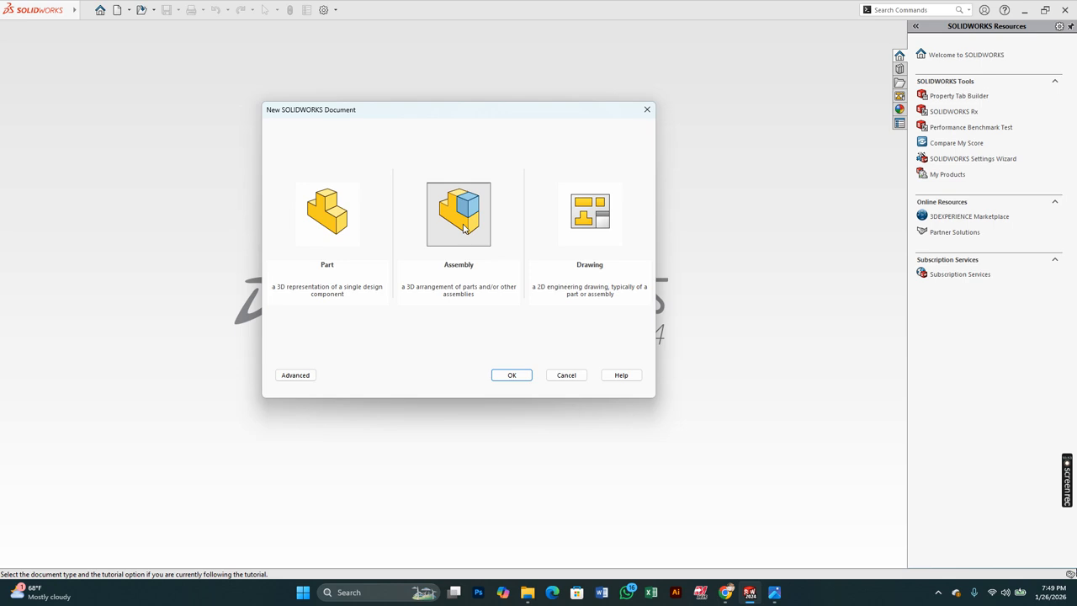
pyautogui.click(611, 225)
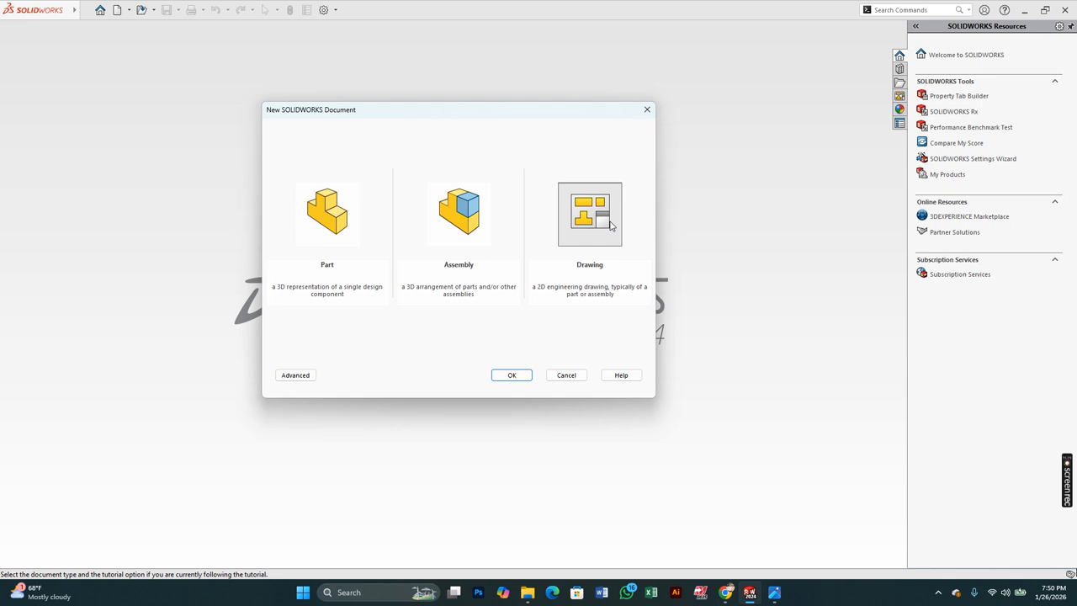
pyautogui.click(323, 220)
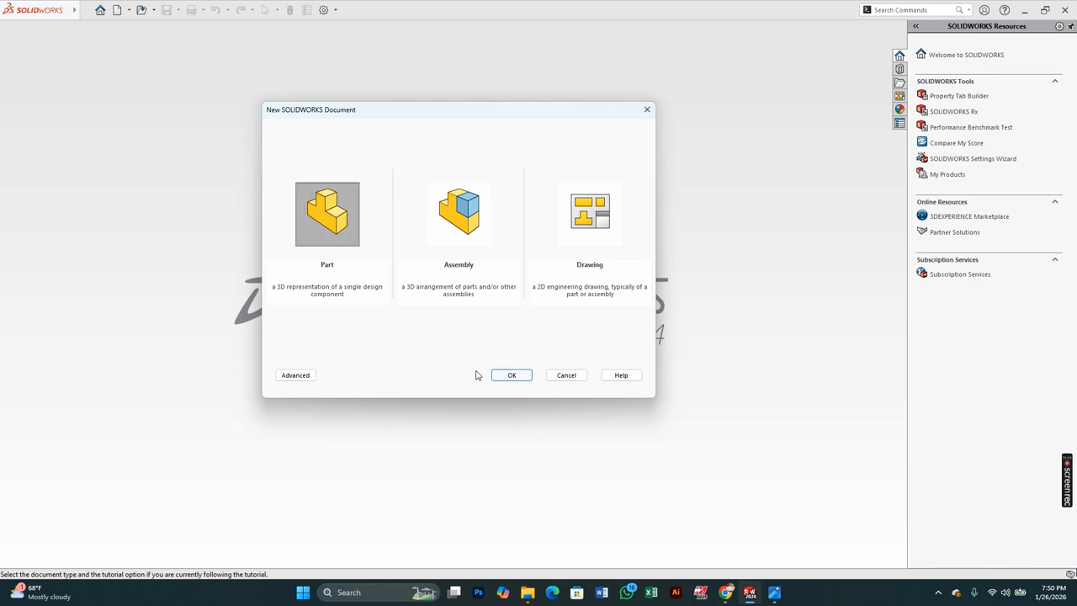
pyautogui.click(511, 375)
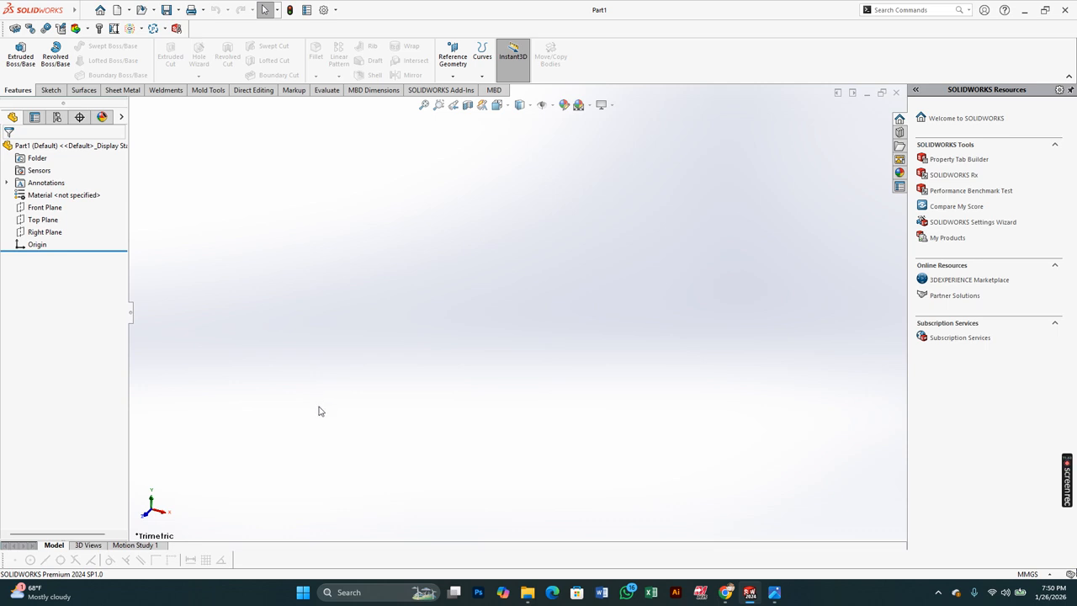
# Switch the document units to IPS (inch, pound, second) and back to MMGS (millimeter, gram, second)
pyautogui.click(1030, 575)
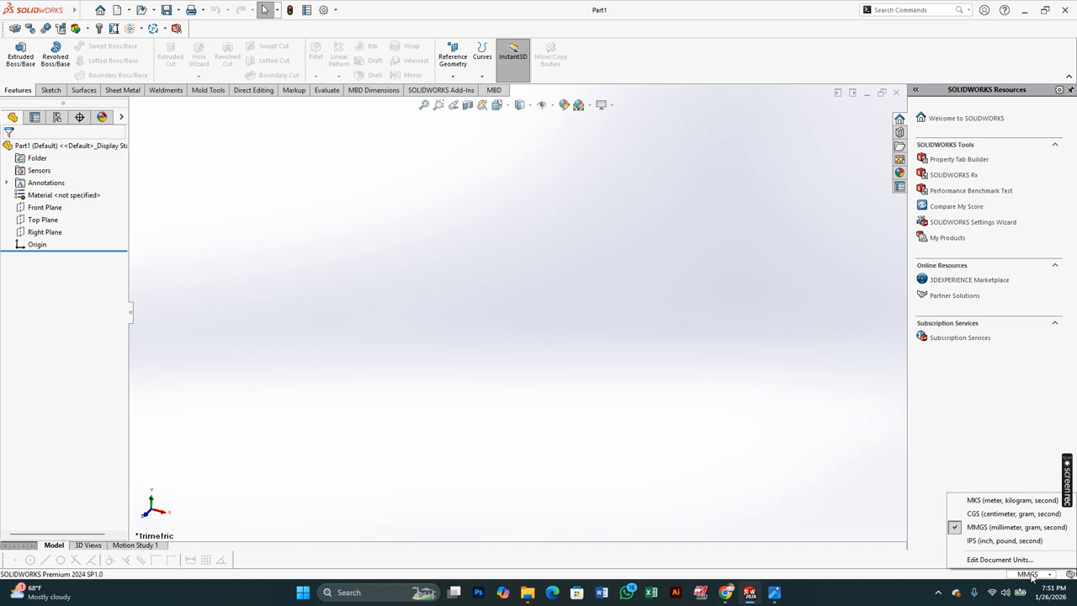
pyautogui.click(1001, 541)
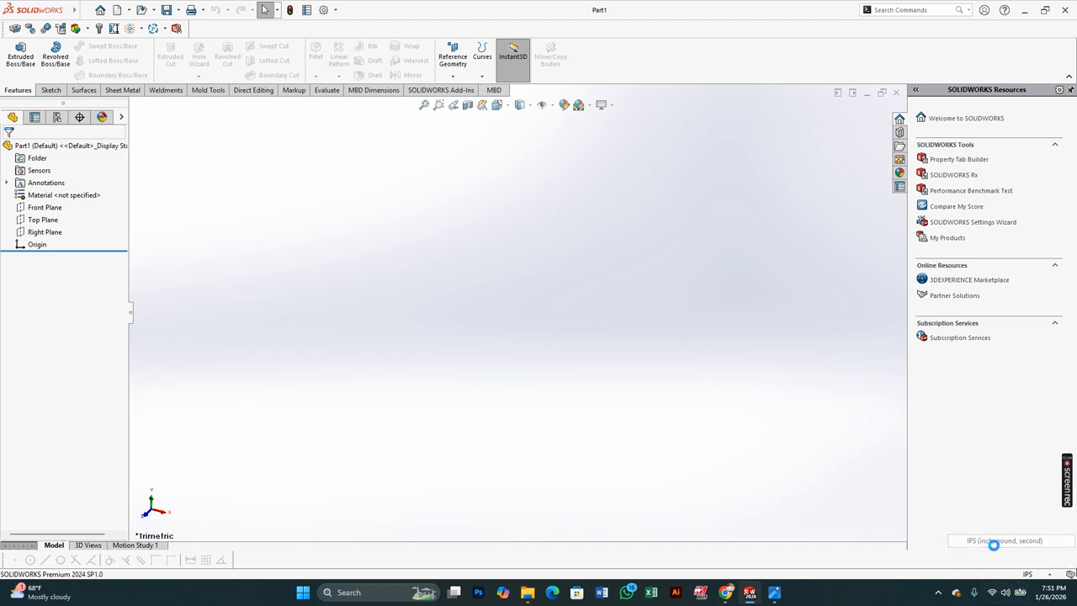
pyautogui.click(1028, 574)
pyautogui.click(993, 528)
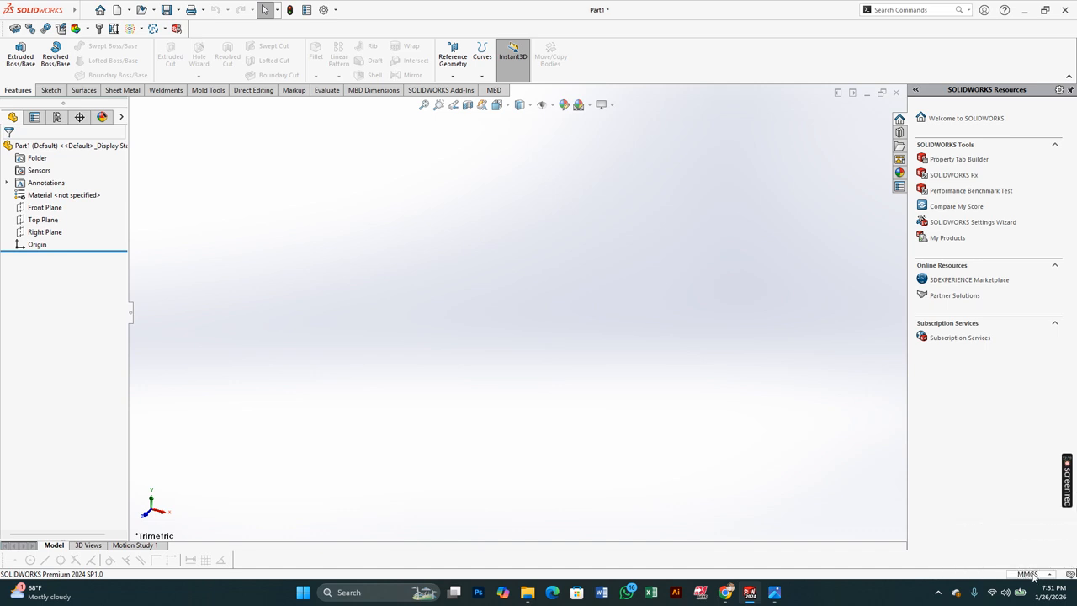
pyautogui.click(1028, 574)
pyautogui.click(600, 381)
# Bring up the sketch tools and highlight the Front, Top and Right planes together to view their orientation
pyautogui.click(52, 90)
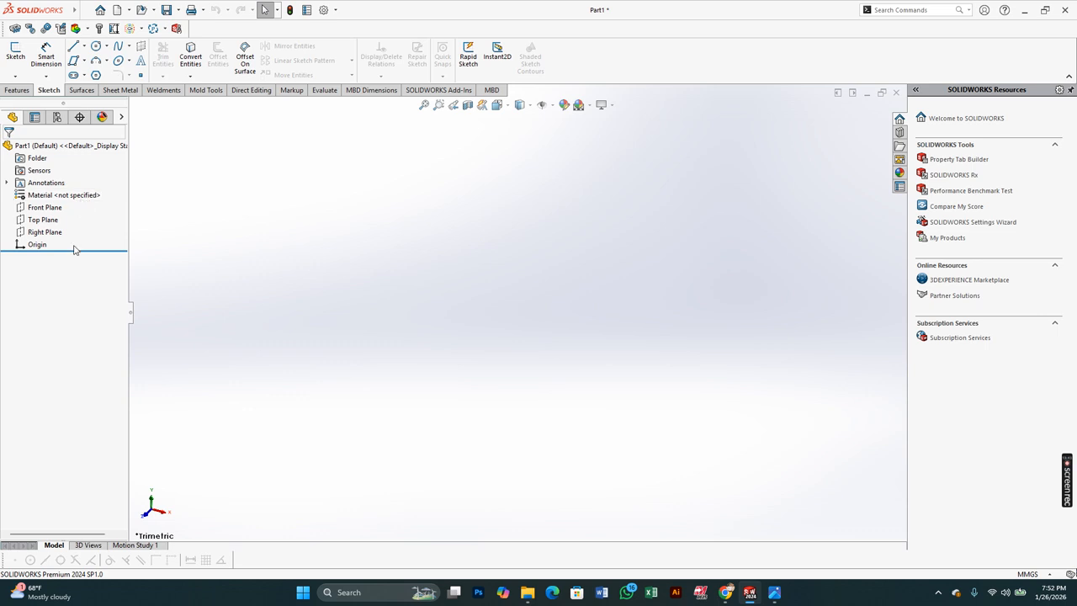
pyautogui.moveTo(78, 237); pyautogui.dragTo(17, 207)
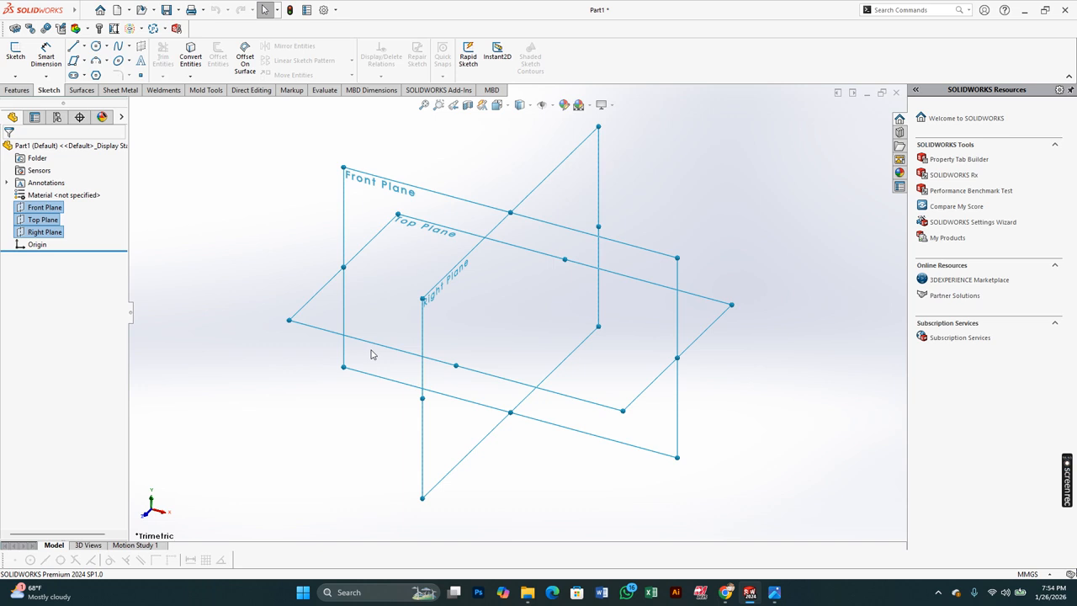
pyautogui.click(240, 248)
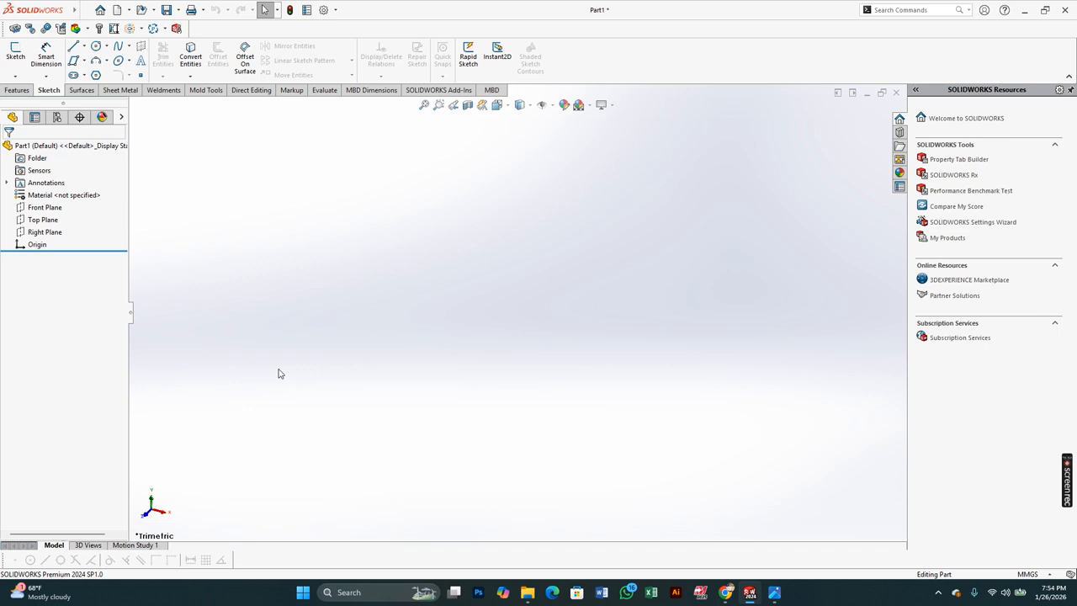
# Open the recent glass botol part and start a sketch on its Front Plane
pyautogui.click(99, 11)
pyautogui.click(395, 274)
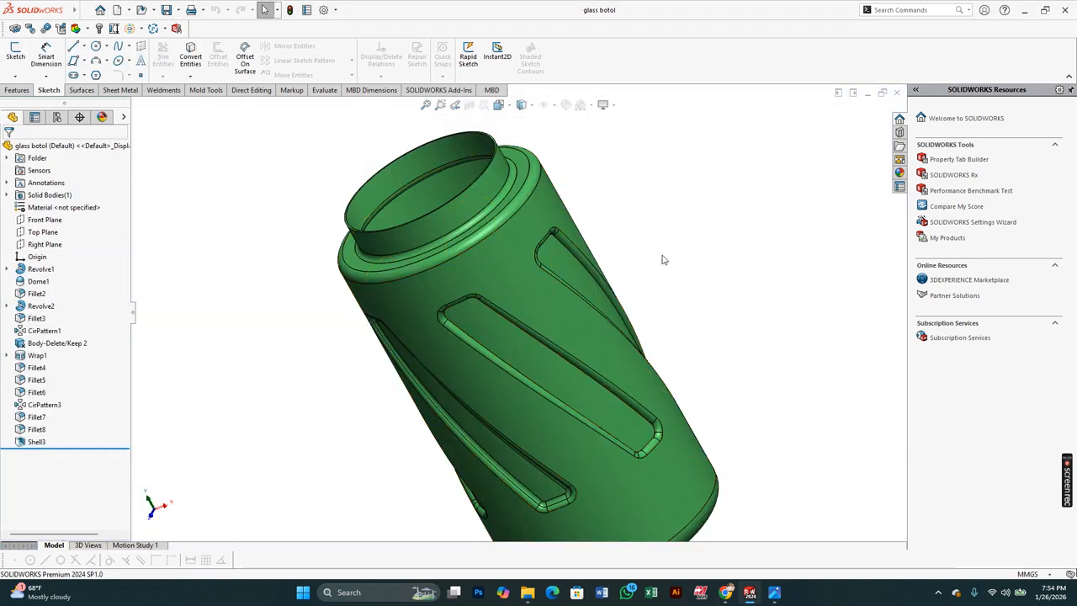
pyautogui.click(37, 220)
pyautogui.click(43, 204)
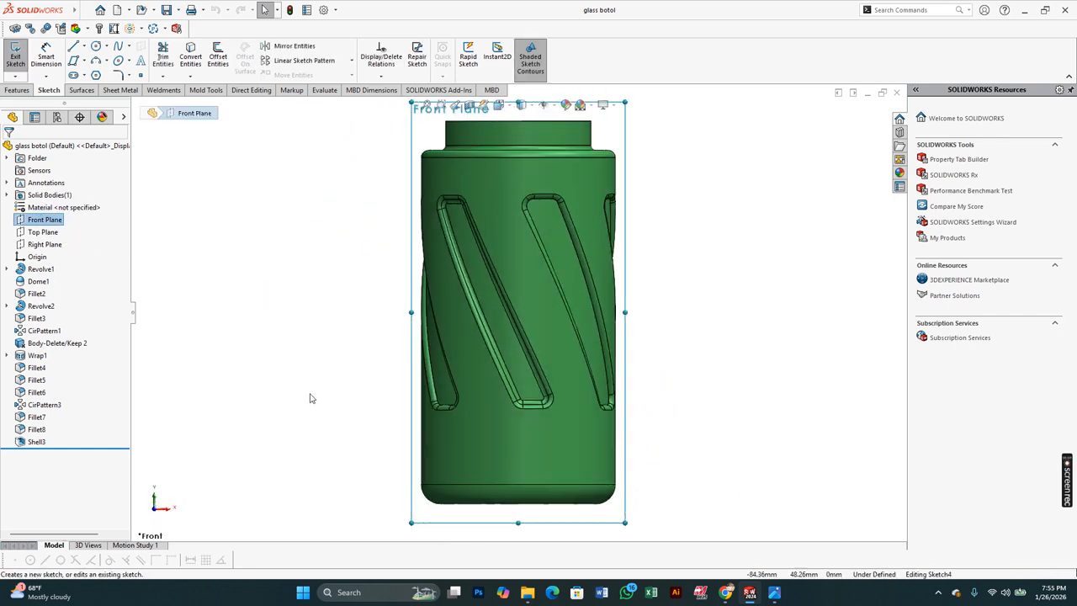
# Leave the Front Plane sketch of the bottle and start a sketch on its Top Plane
pyautogui.click(37, 232)
pyautogui.click(43, 220)
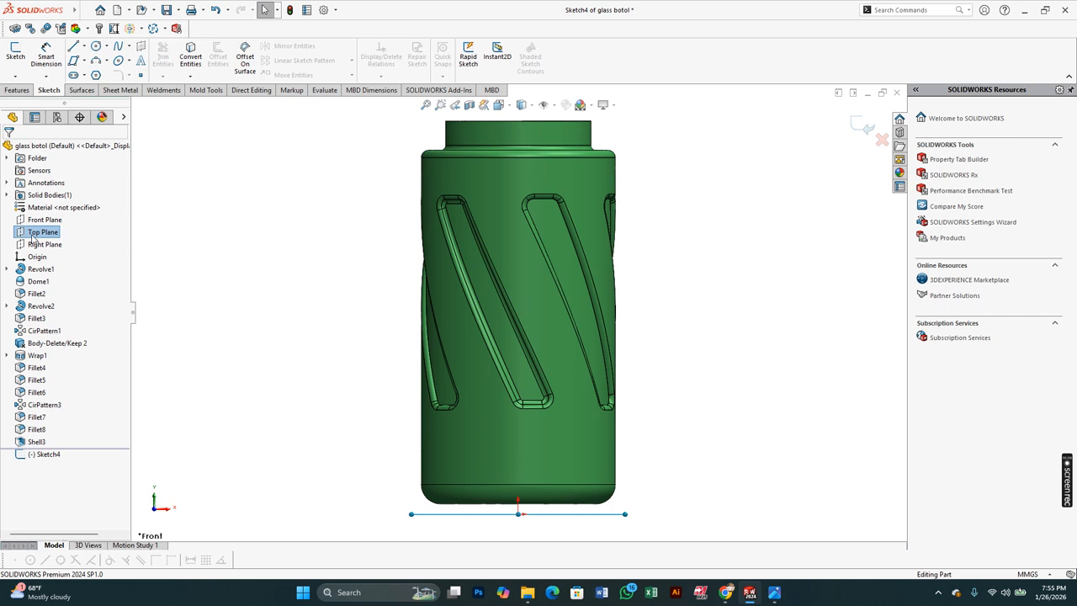
pyautogui.click(30, 233)
pyautogui.click(43, 218)
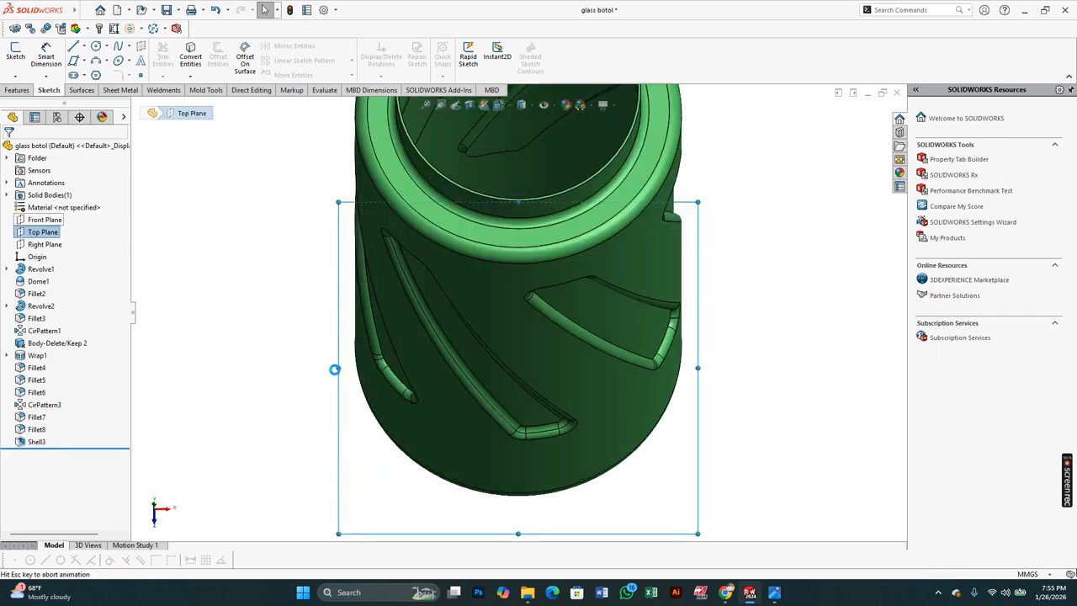
pyautogui.click(172, 243)
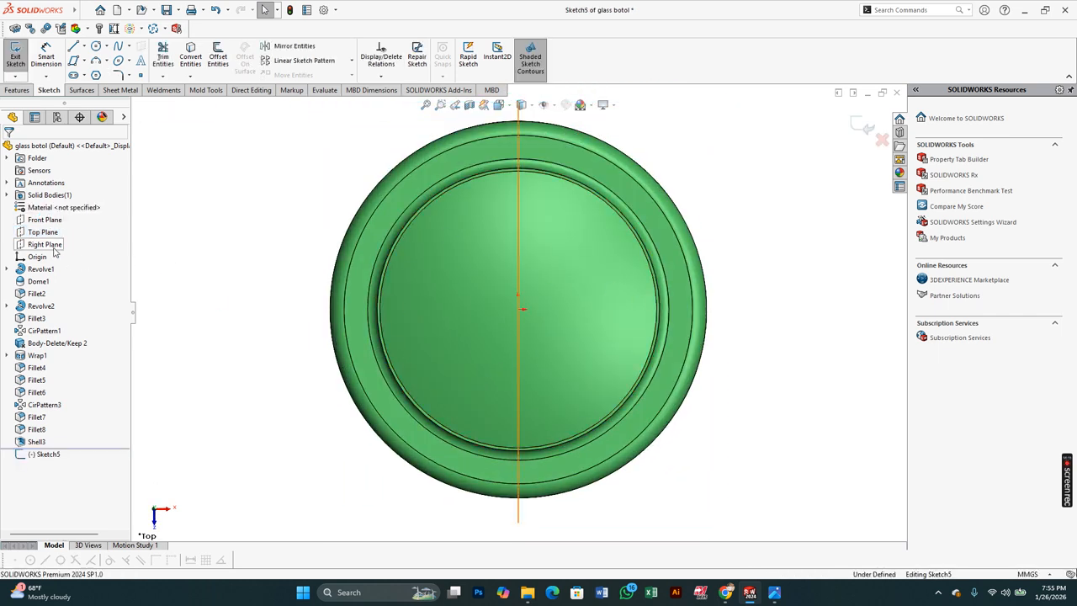
# Leave the bottle's Top Plane sketch and highlight its Right Plane, clearing the selection after viewing it
pyautogui.click(46, 245)
pyautogui.click(63, 232)
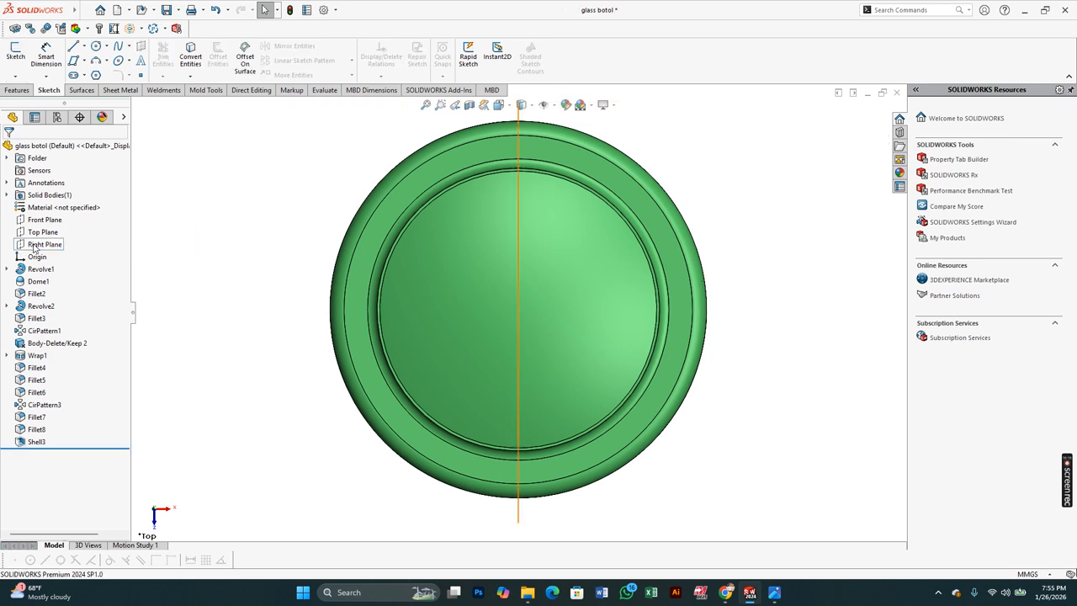
pyautogui.click(38, 245)
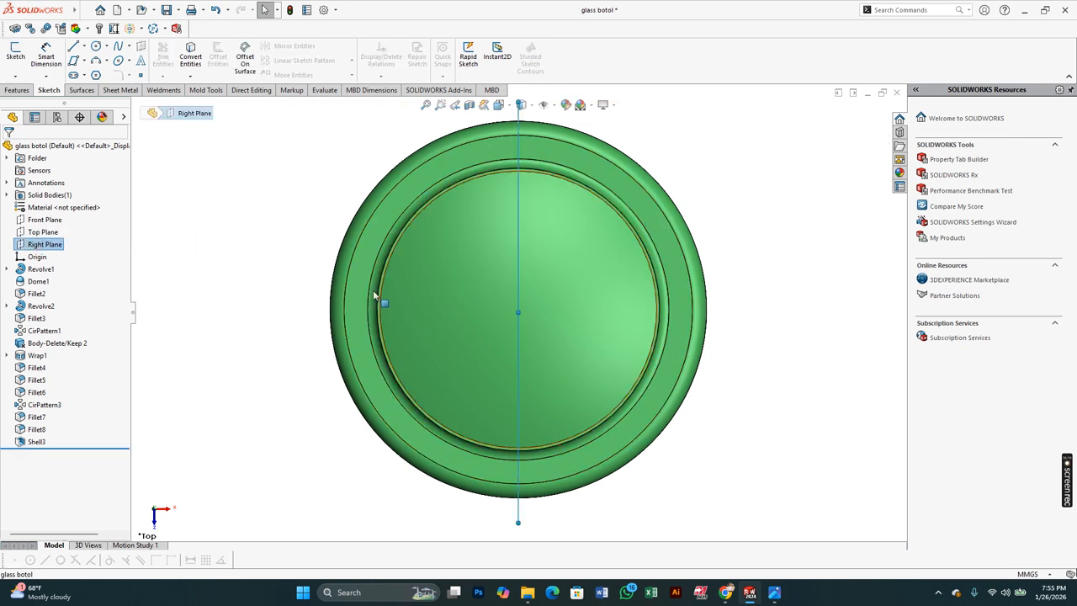
pyautogui.click(308, 289)
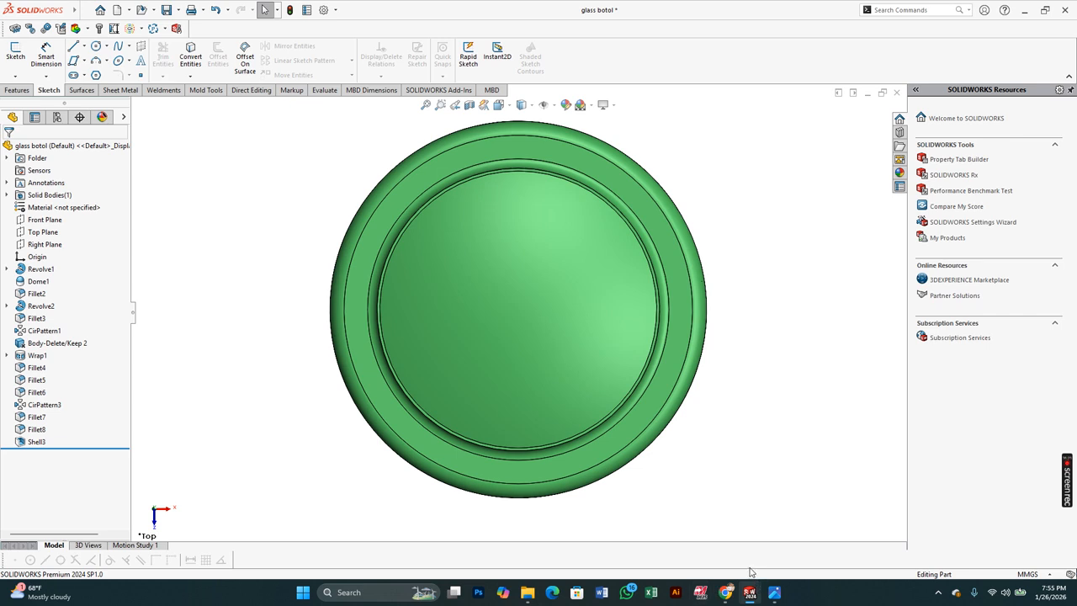
# Switch to Photos to read the class 2.png lesson outline, return to SOLIDWORKS and close the glass botol part
pyautogui.click(774, 592)
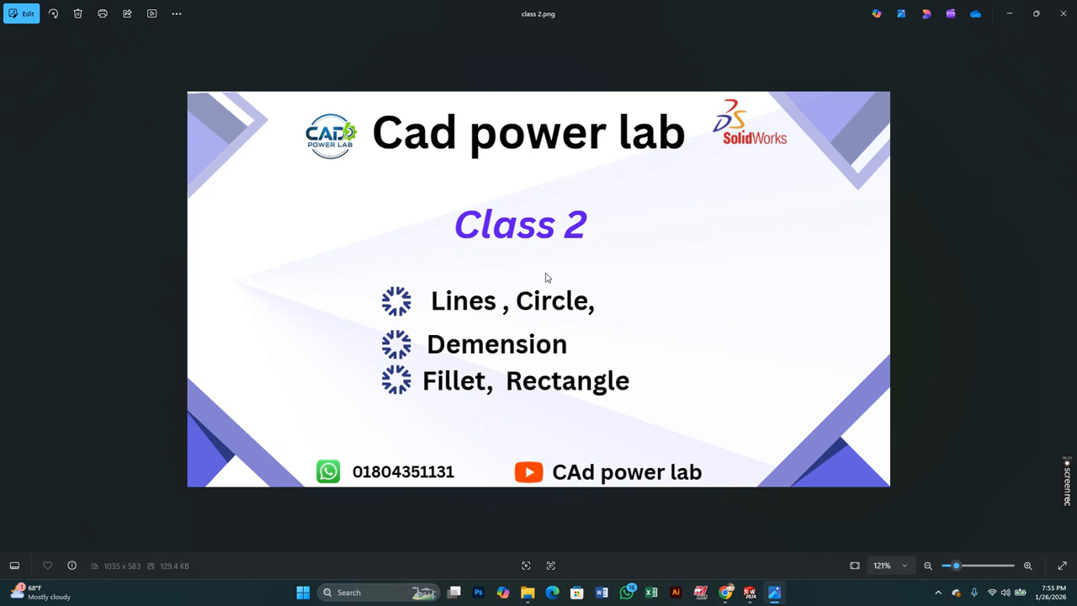
pyautogui.click(1009, 13)
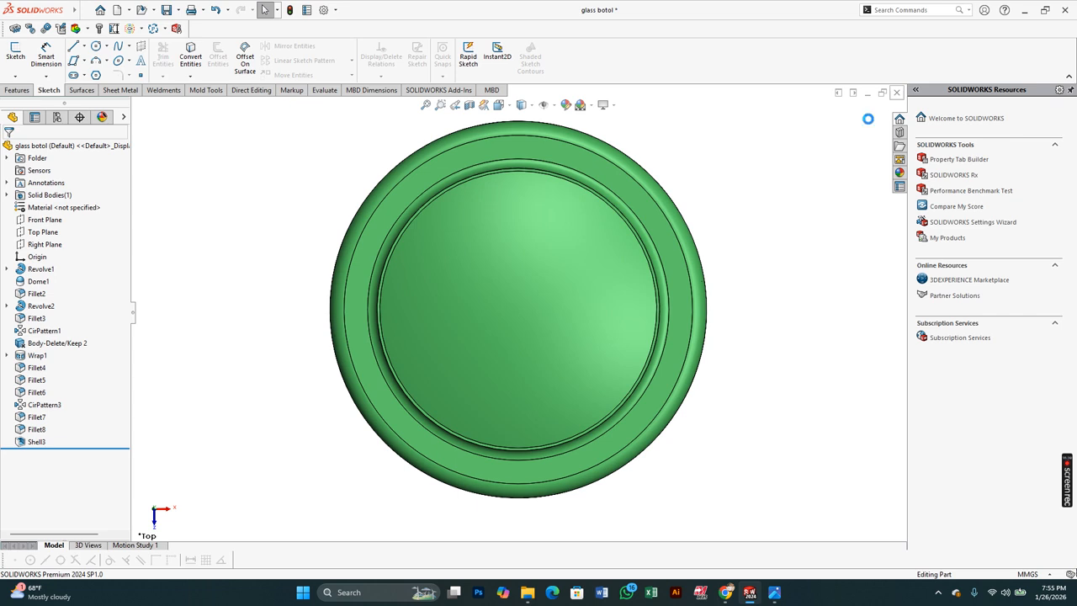
pyautogui.click(556, 301)
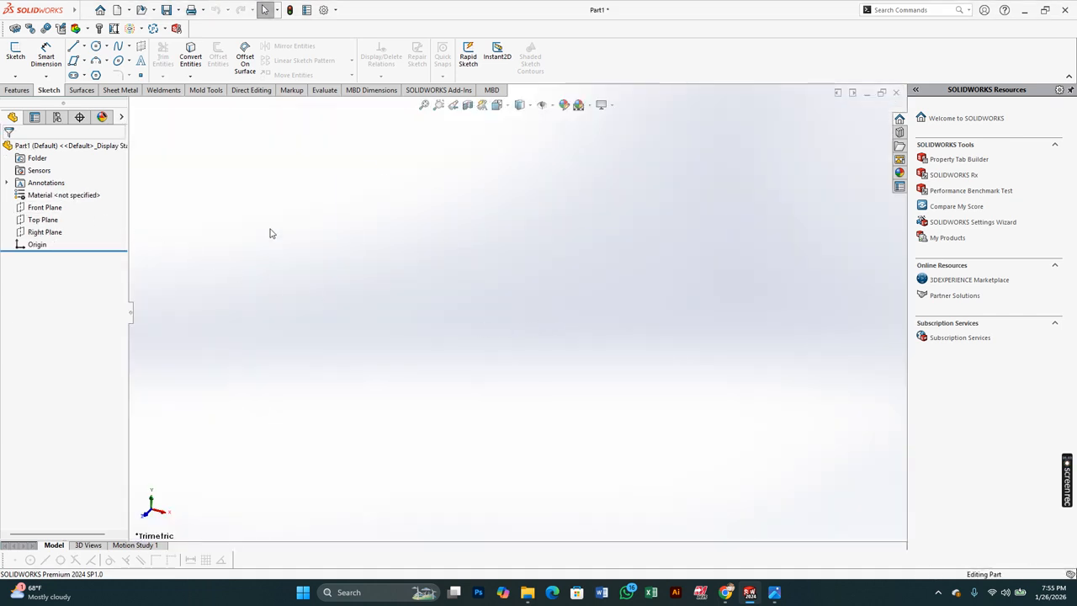
# Start a sketch on the Front Plane of the empty part
pyautogui.click(38, 208)
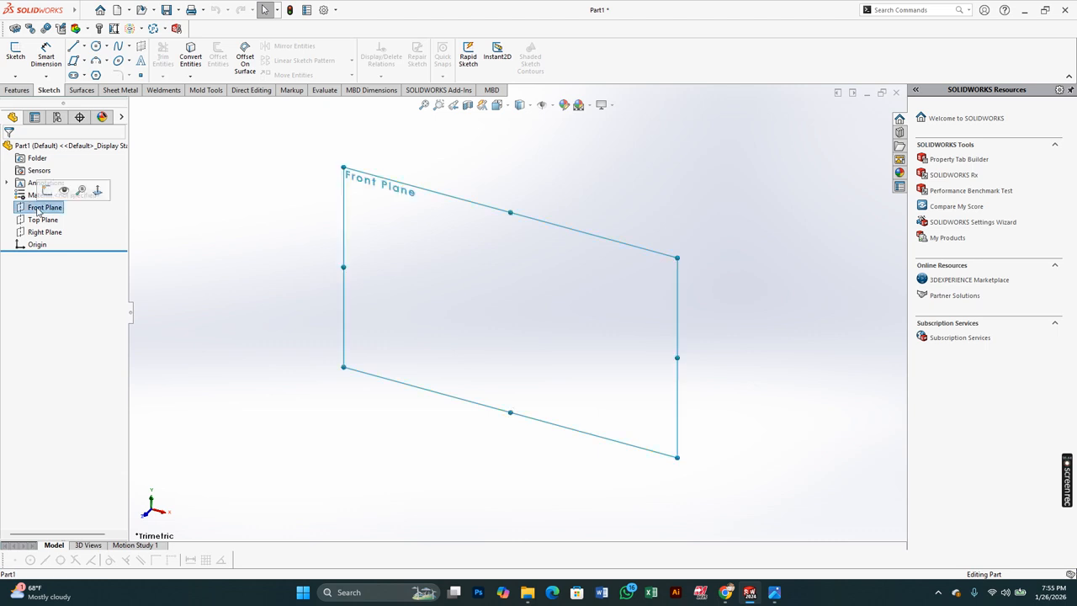
pyautogui.click(204, 210)
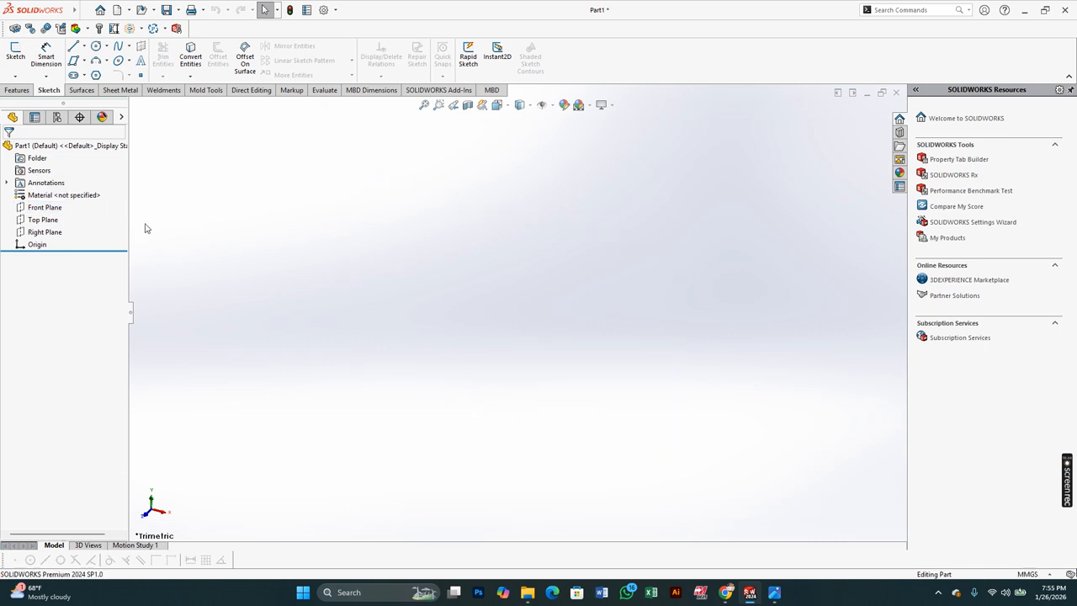
pyautogui.click(49, 208)
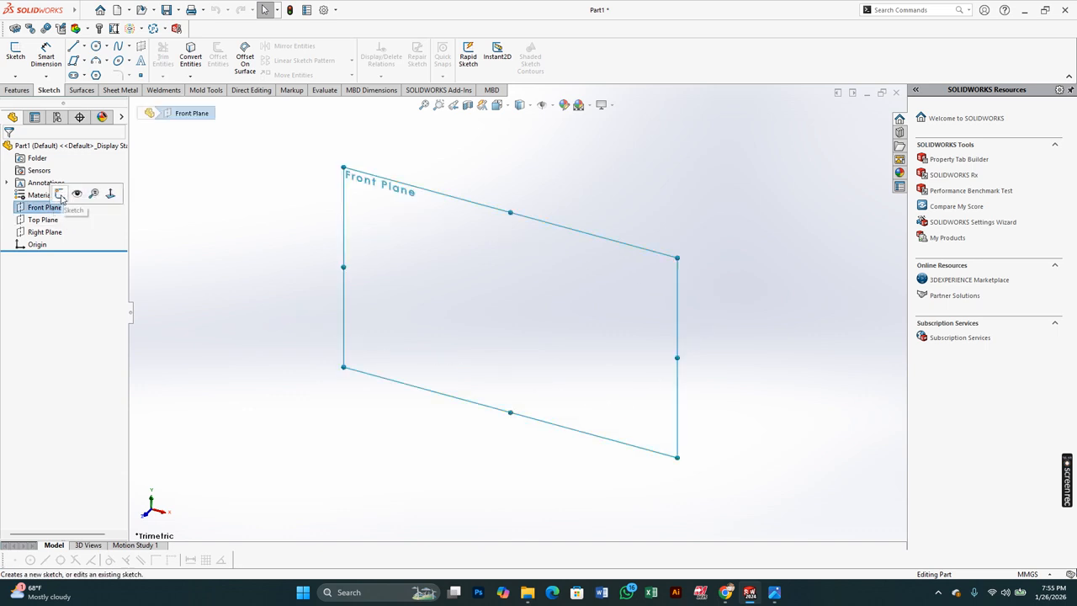
pyautogui.click(59, 196)
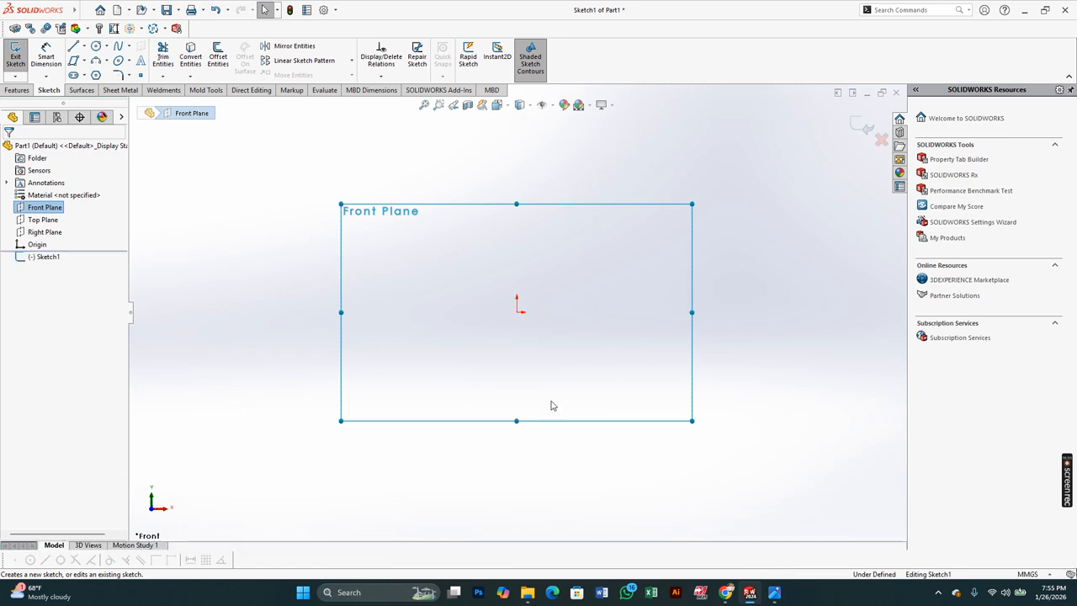
# Sketch a vertical line about 86 mm long to the left of the origin and end the Line tool
pyautogui.click(84, 46)
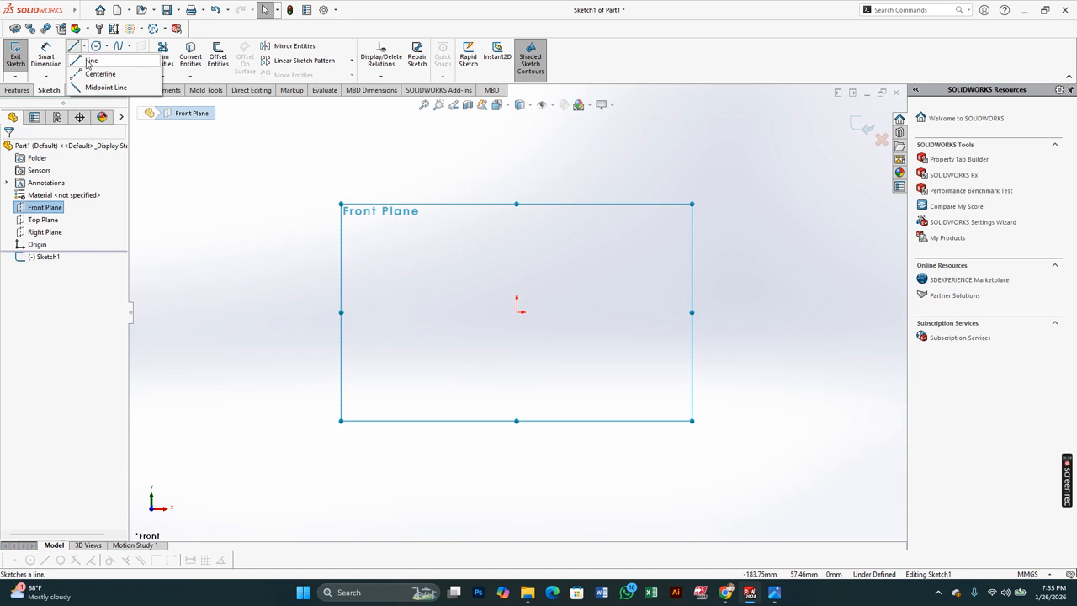
pyautogui.click(87, 61)
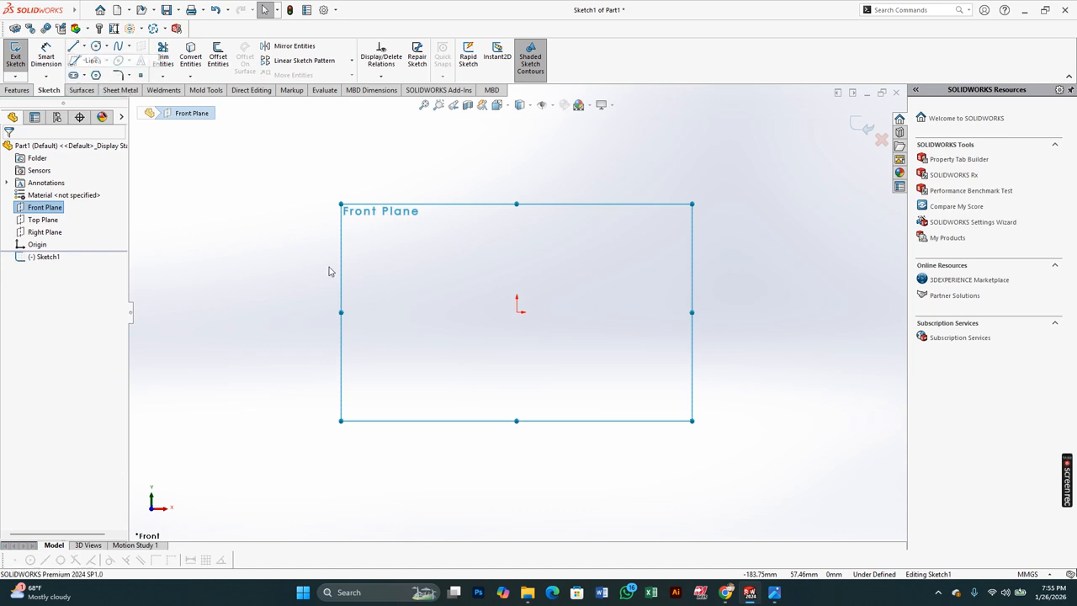
pyautogui.click(396, 236)
pyautogui.click(396, 405)
pyautogui.rightClick(396, 406)
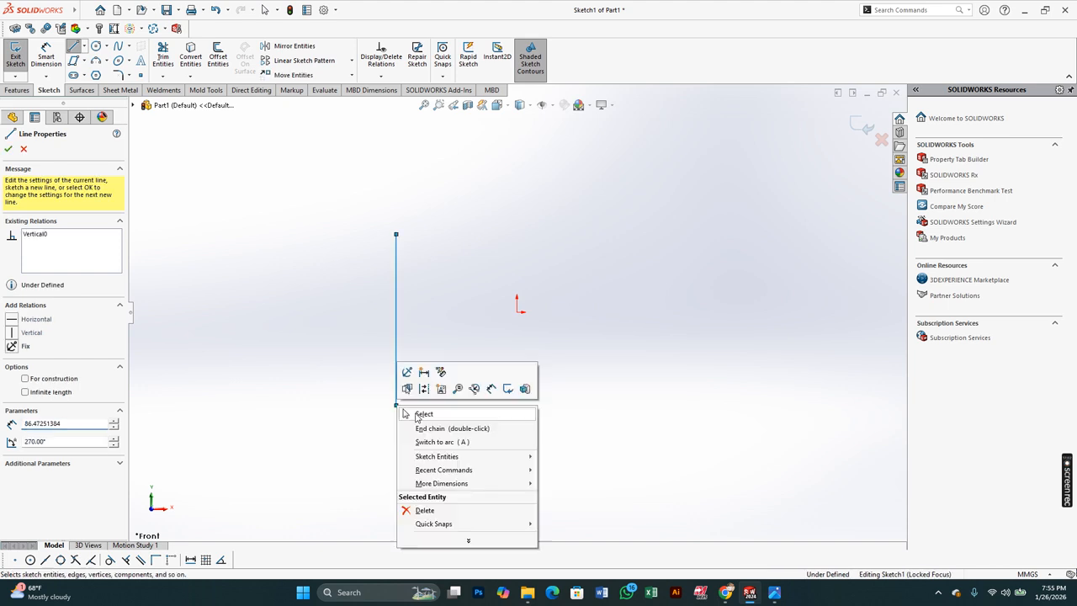
pyautogui.click(410, 414)
# Sketch a vertical centerline between the solid line and the origin, level with the solid line's upper end and about as long
pyautogui.click(85, 47)
pyautogui.click(92, 75)
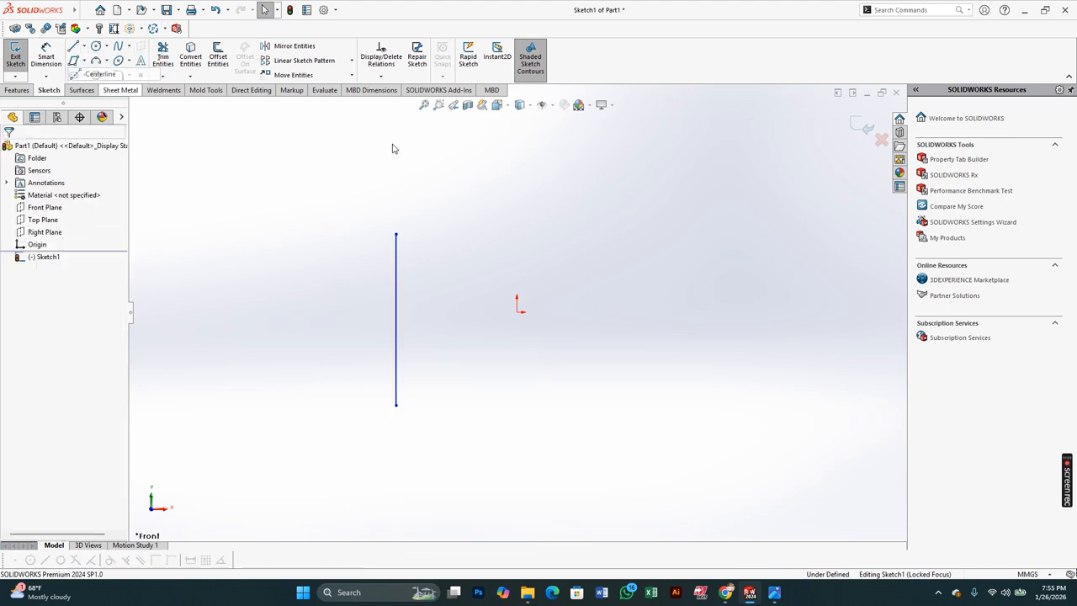
pyautogui.click(395, 235)
pyautogui.click(444, 235)
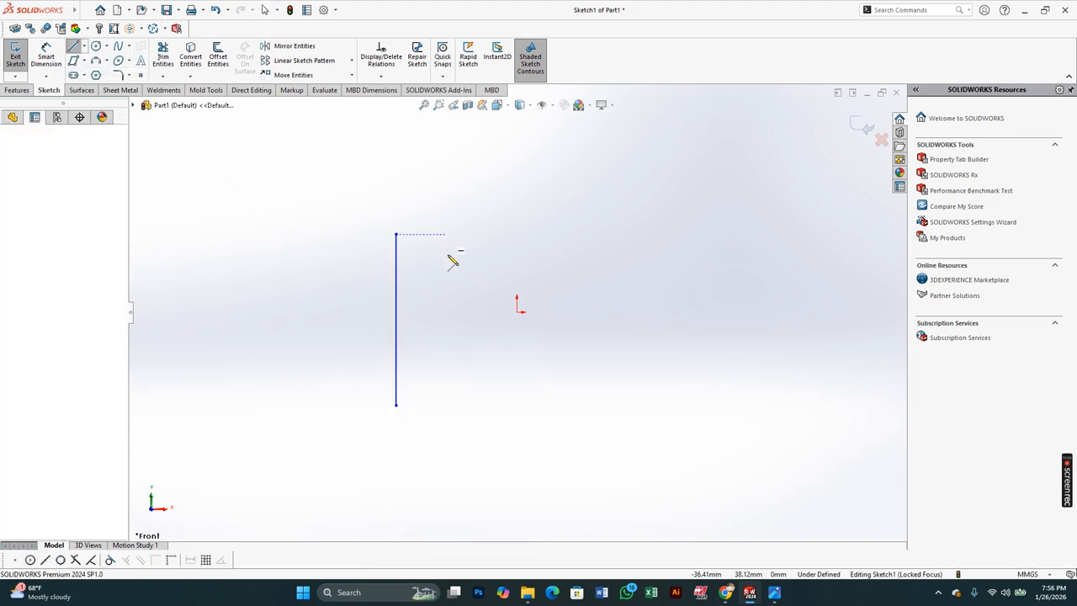
pyautogui.click(445, 408)
pyautogui.rightClick(446, 410)
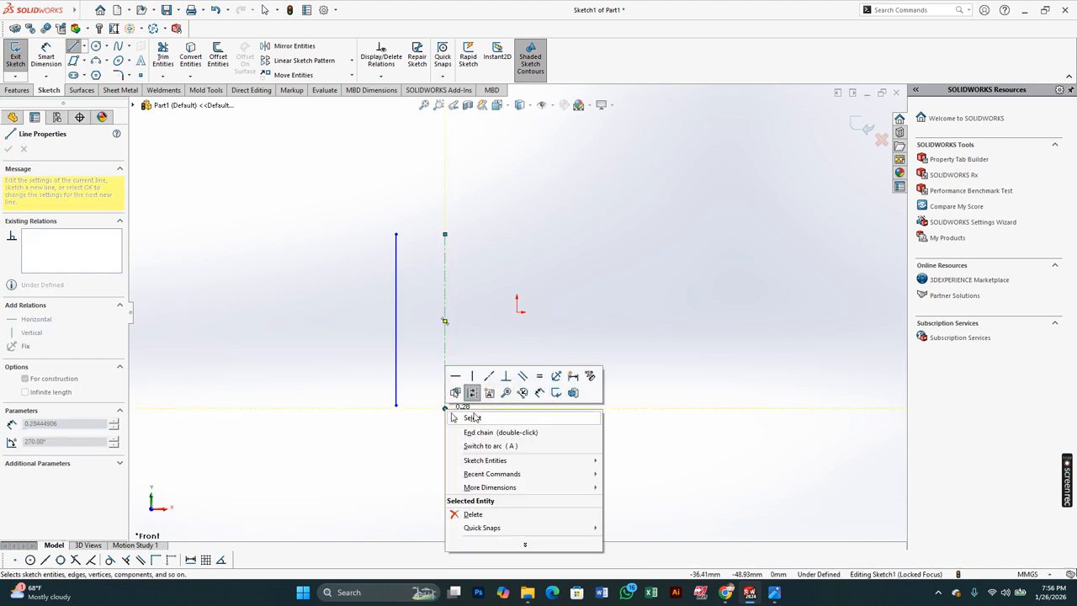
pyautogui.click(459, 416)
# Sketch a vertical midpoint line between the centerline and the origin, with its midpoint level with the centerline's upper end
pyautogui.click(84, 46)
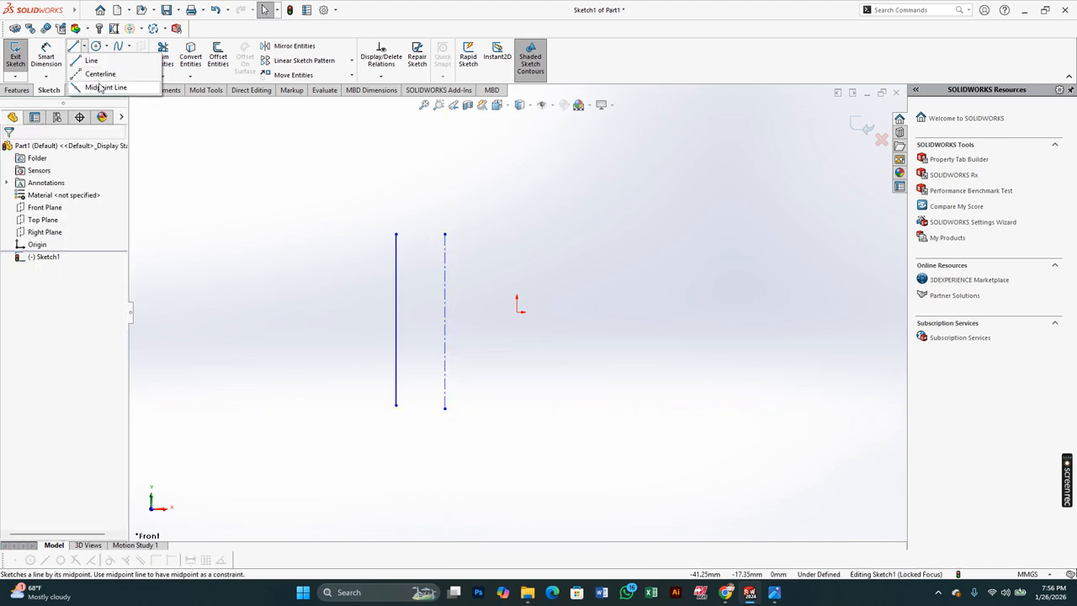
pyautogui.click(94, 88)
pyautogui.click(489, 235)
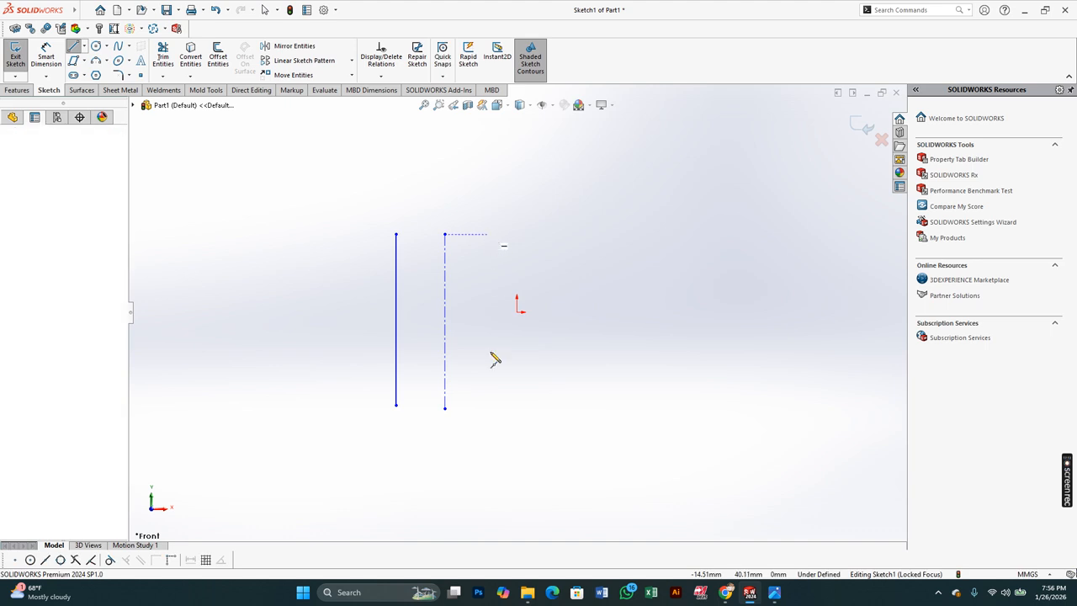
pyautogui.click(488, 408)
pyautogui.rightClick(488, 408)
pyautogui.click(518, 419)
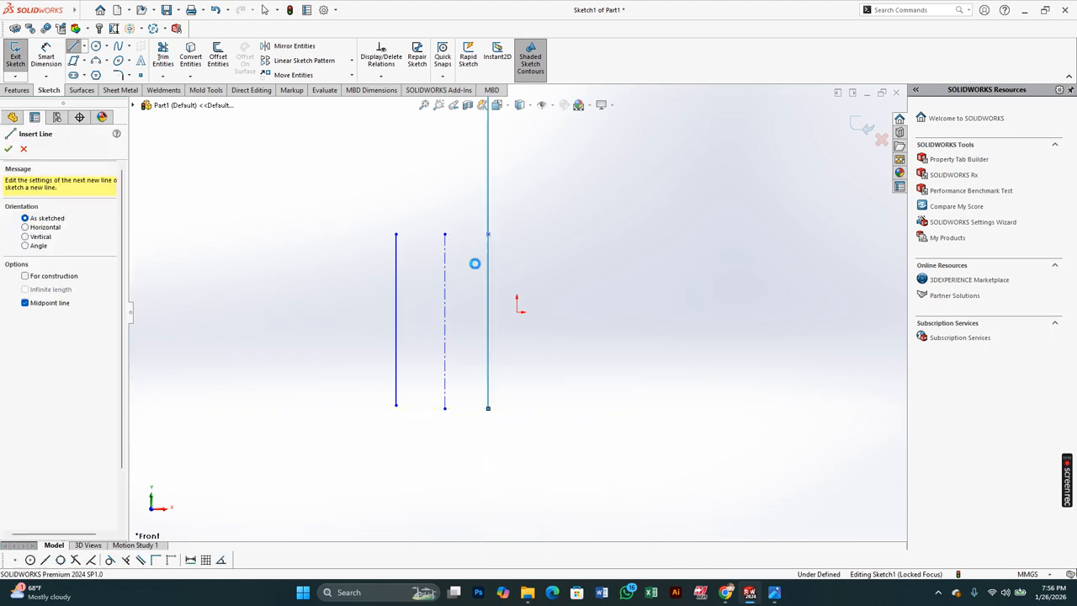
pyautogui.scroll(3, 475, 265)
pyautogui.scroll(2, 476, 268)
pyautogui.scroll(-2, 497, 192)
pyautogui.scroll(-1, 461, 344)
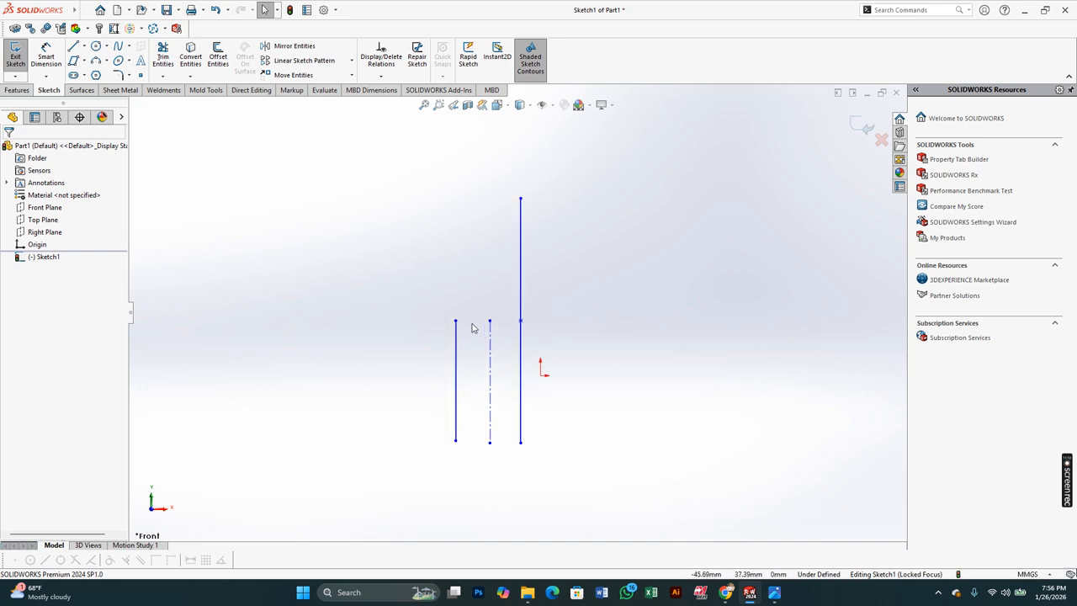
pyautogui.moveTo(428, 444)
pyautogui.mouseDown()
pyautogui.moveTo(413, 315)
pyautogui.moveTo(455, 311)
pyautogui.moveTo(468, 416)
pyautogui.mouseUp()
pyautogui.scroll(-3, 473, 408)
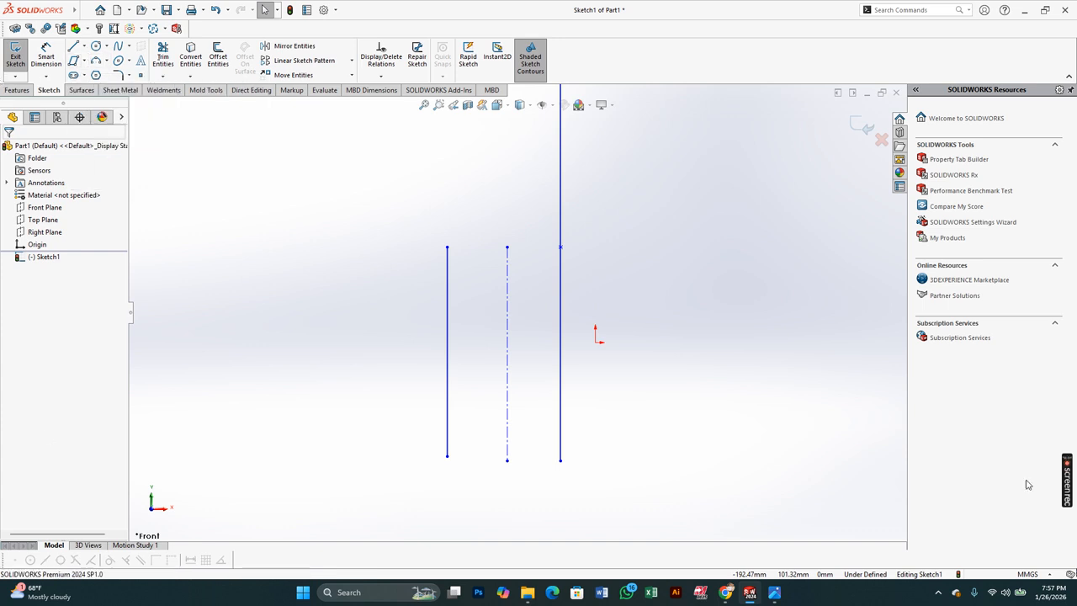
pyautogui.press('z')
pyautogui.scroll(-2, 508, 274)
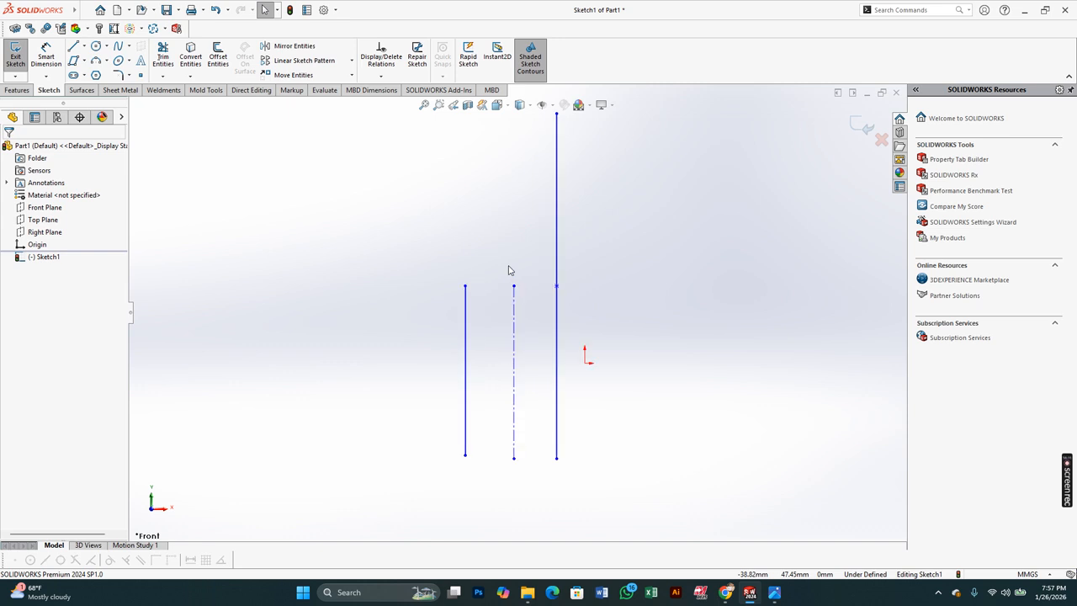
# Select the midpoint line's middle point, leave the sketch, clear the selection and reopen the sketch for editing
pyautogui.click(557, 284)
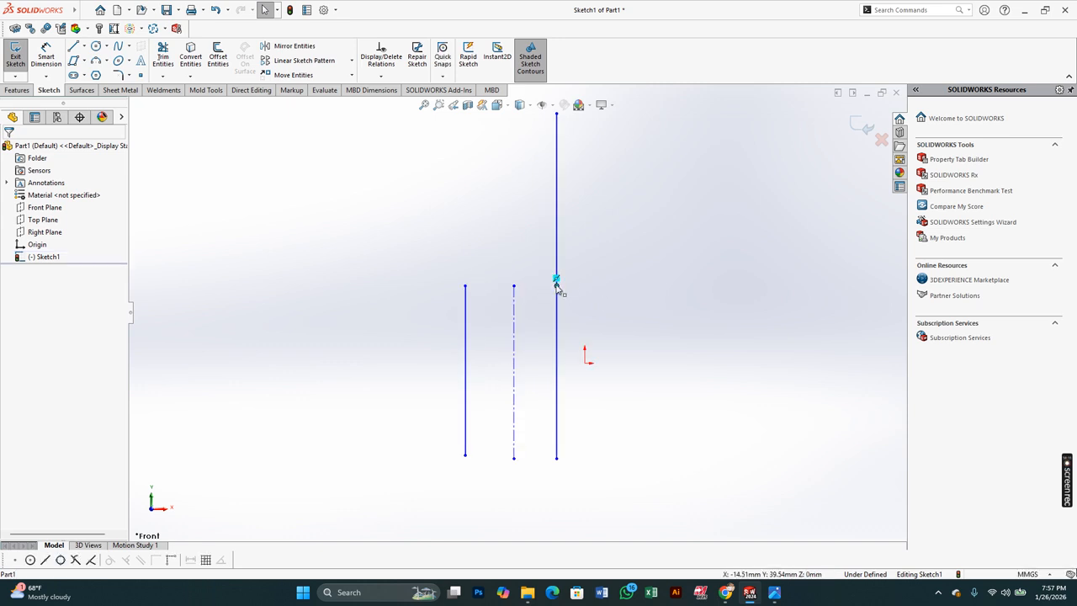
pyautogui.doubleClick(528, 289)
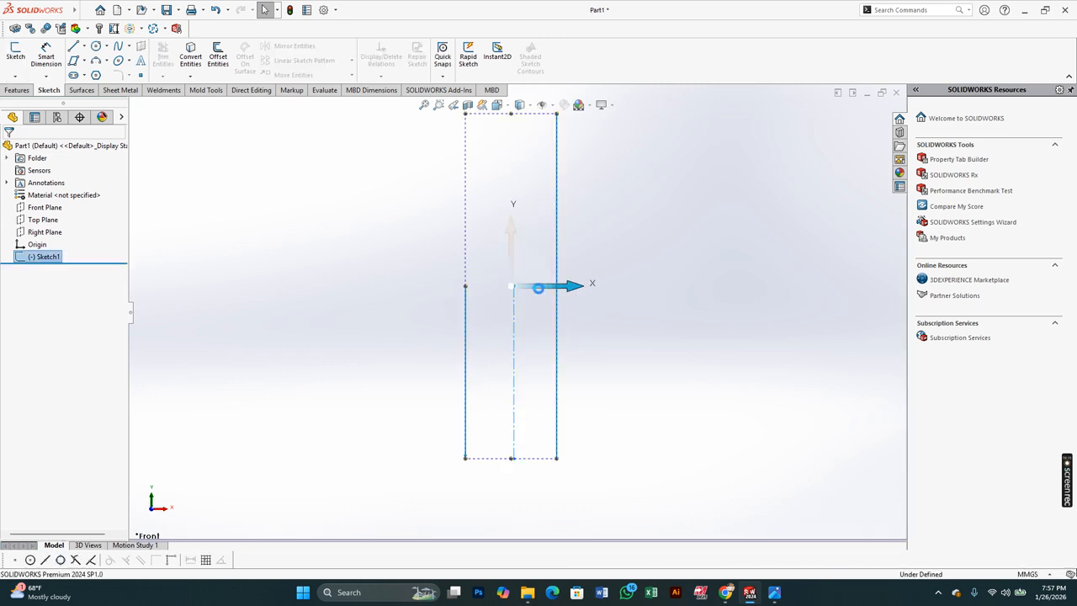
pyautogui.click(636, 289)
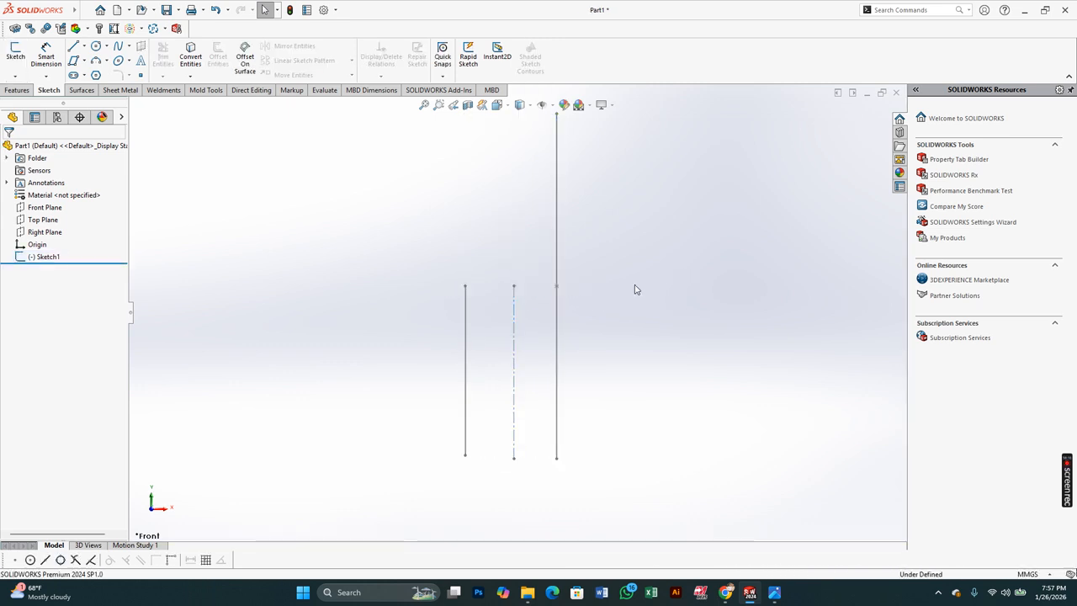
pyautogui.doubleClick(560, 282)
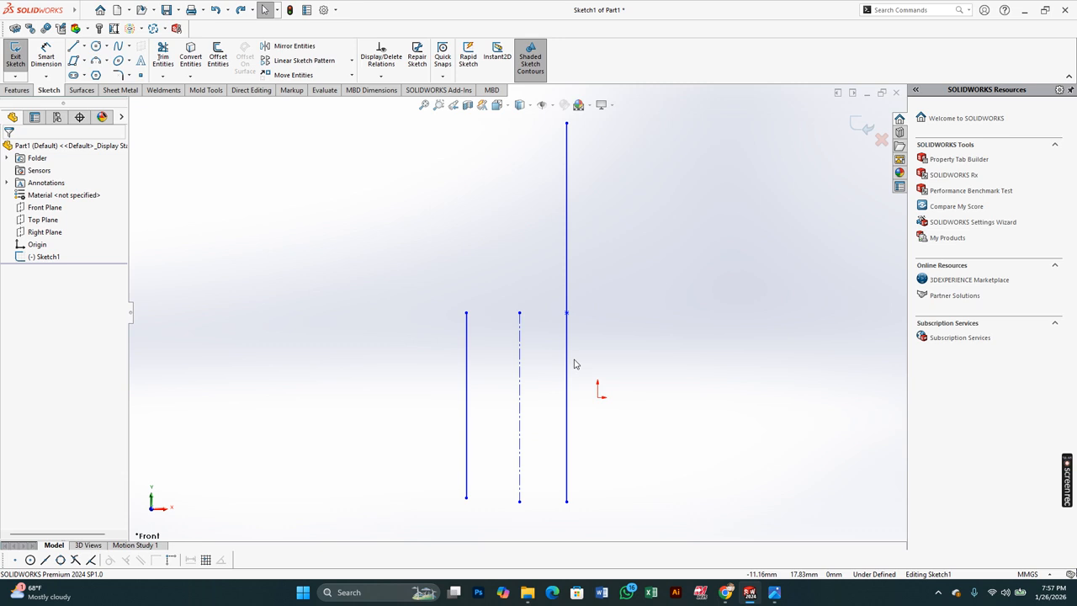
# Delete the solid line, the centerline and the midpoint line from the sketch
pyautogui.press('z')
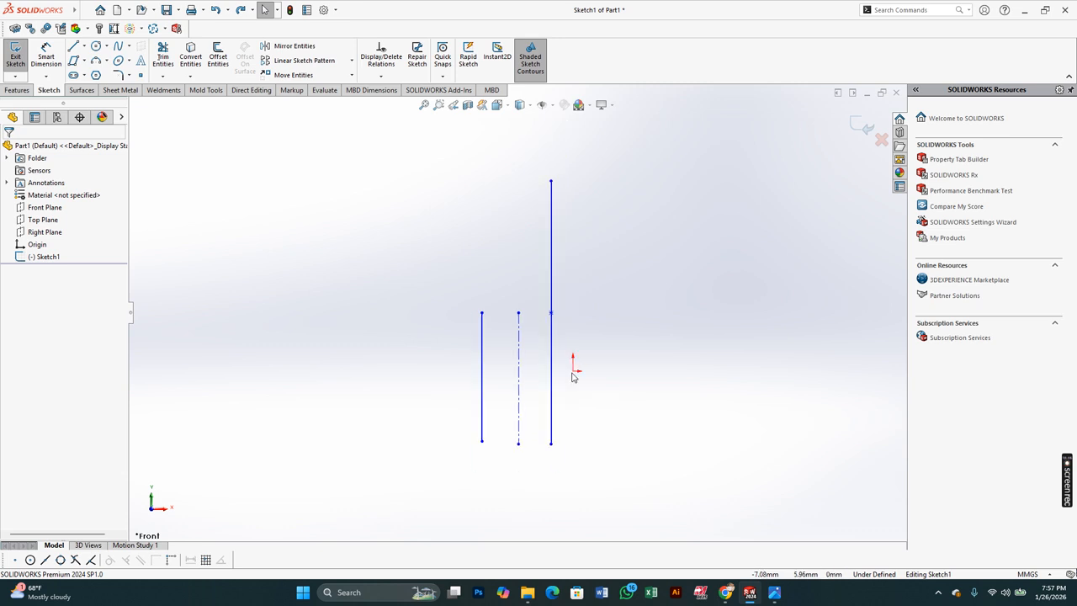
pyautogui.moveTo(453, 442)
pyautogui.mouseDown()
pyautogui.moveTo(586, 192)
pyautogui.moveTo(539, 508)
pyautogui.moveTo(533, 474)
pyautogui.mouseUp()
pyautogui.press('Delete')
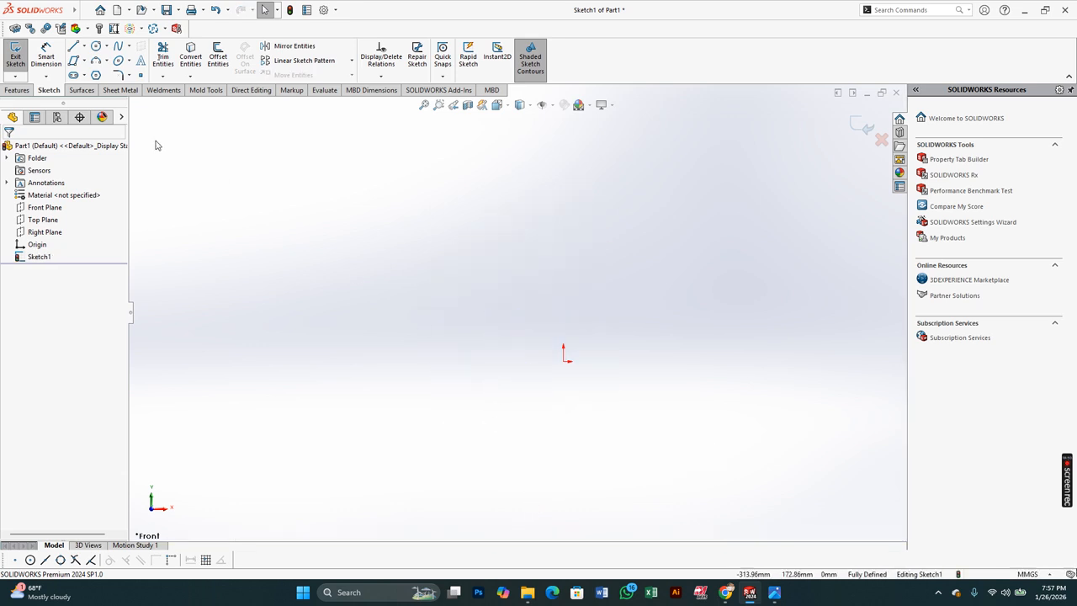
# Sketch a circle about 182 mm in diameter centred on the origin and end the Circle tool
pyautogui.click(96, 46)
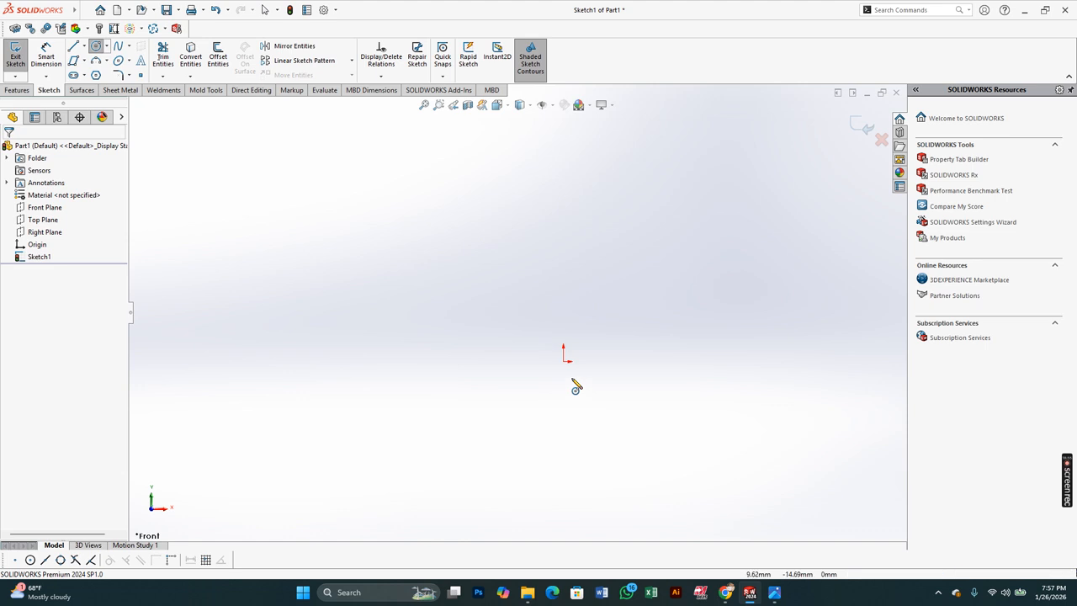
pyautogui.click(564, 360)
pyautogui.click(492, 443)
pyautogui.click(511, 456)
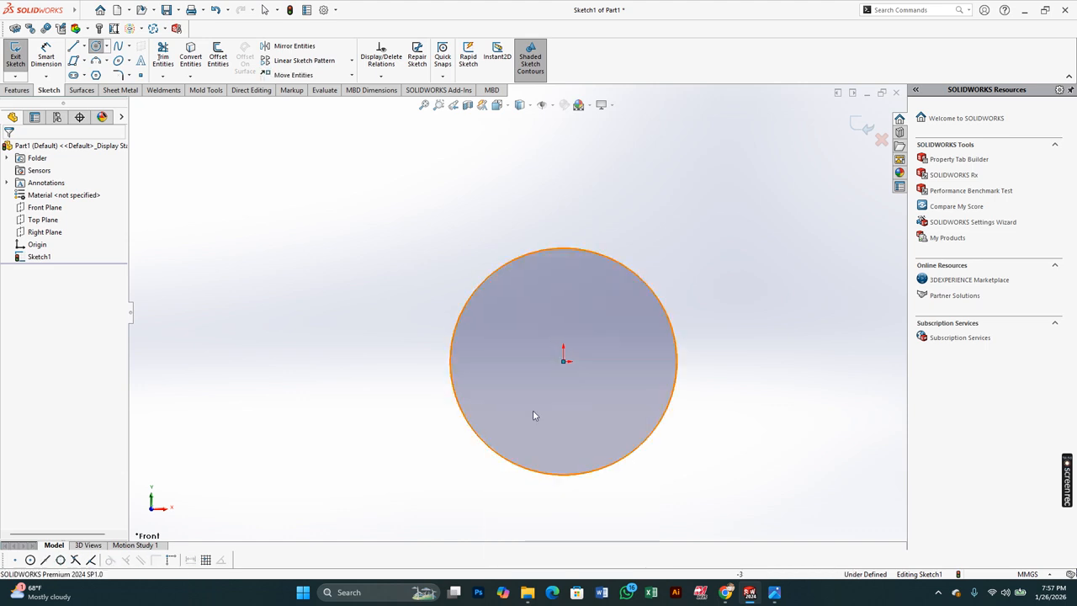
pyautogui.scroll(1, 515, 443)
pyautogui.click(45, 75)
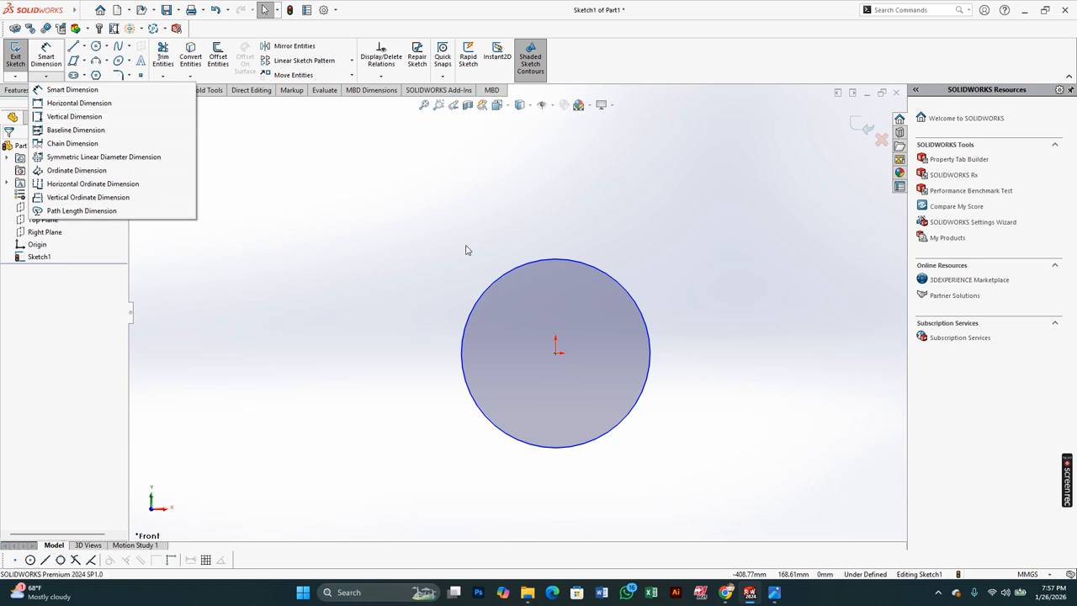
pyautogui.click(290, 186)
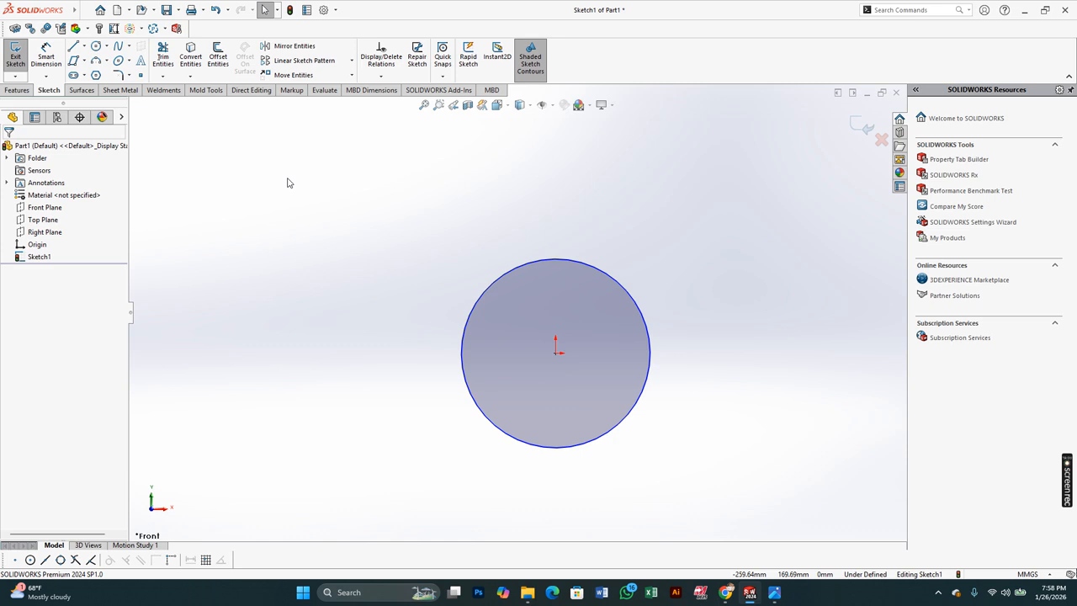
# Sketch a second circle with a radius of about 131 mm to the left of the origin circle
pyautogui.press('z')
pyautogui.click(96, 49)
pyautogui.click(299, 345)
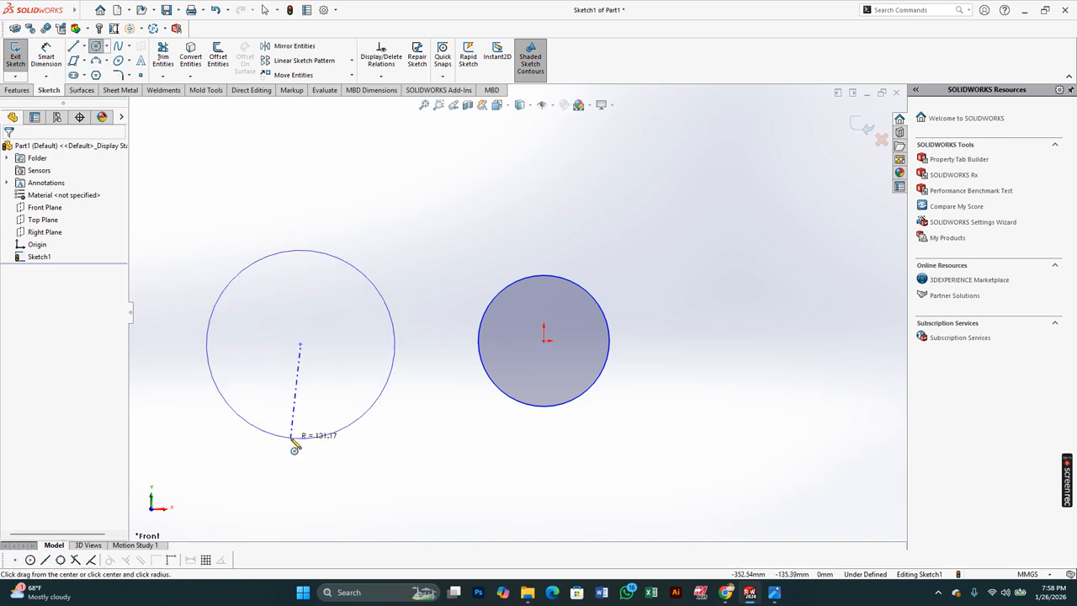
pyautogui.click(293, 440)
pyautogui.rightClick(293, 440)
pyautogui.click(322, 447)
pyautogui.press('z')
pyautogui.press('z')
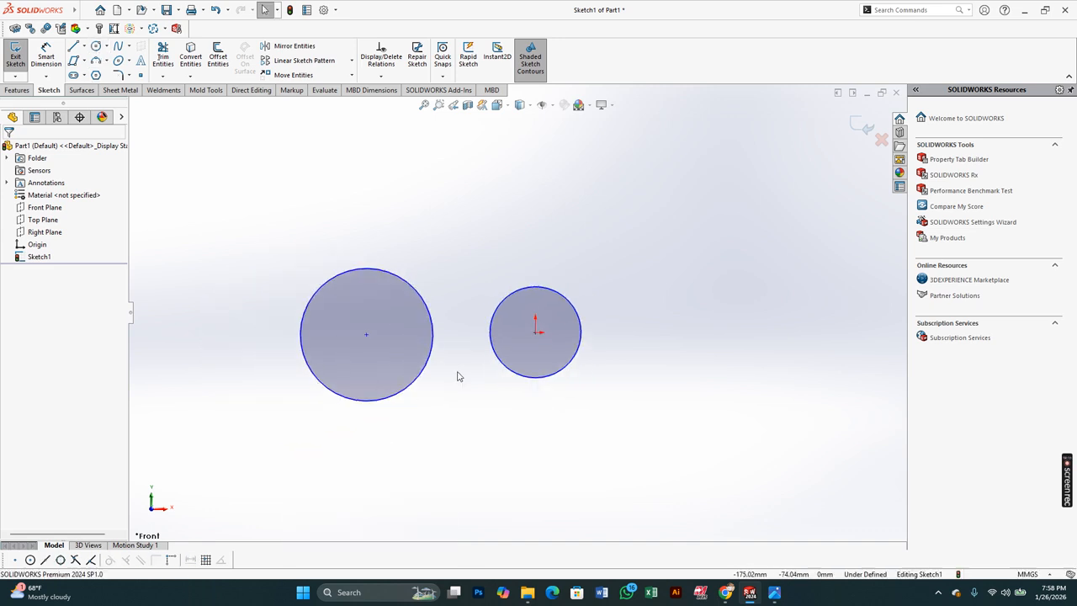
# Dimension the origin circle's diameter with Smart Dimension and set it to 50 mm
pyautogui.scroll(-2, 457, 376)
pyautogui.click(46, 54)
pyautogui.click(604, 313)
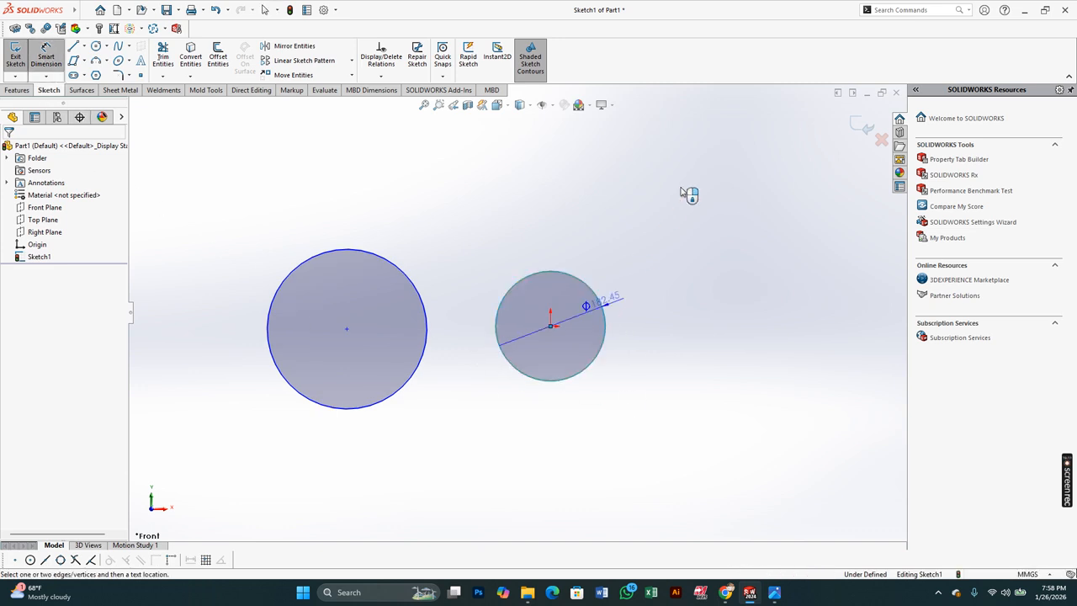
pyautogui.click(695, 211)
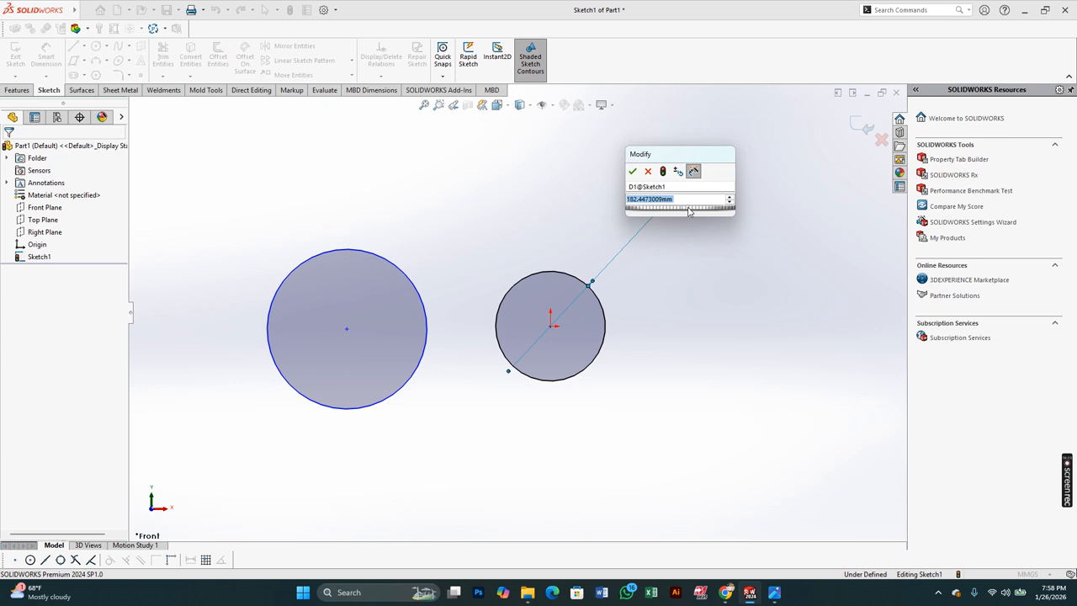
pyautogui.write('=')
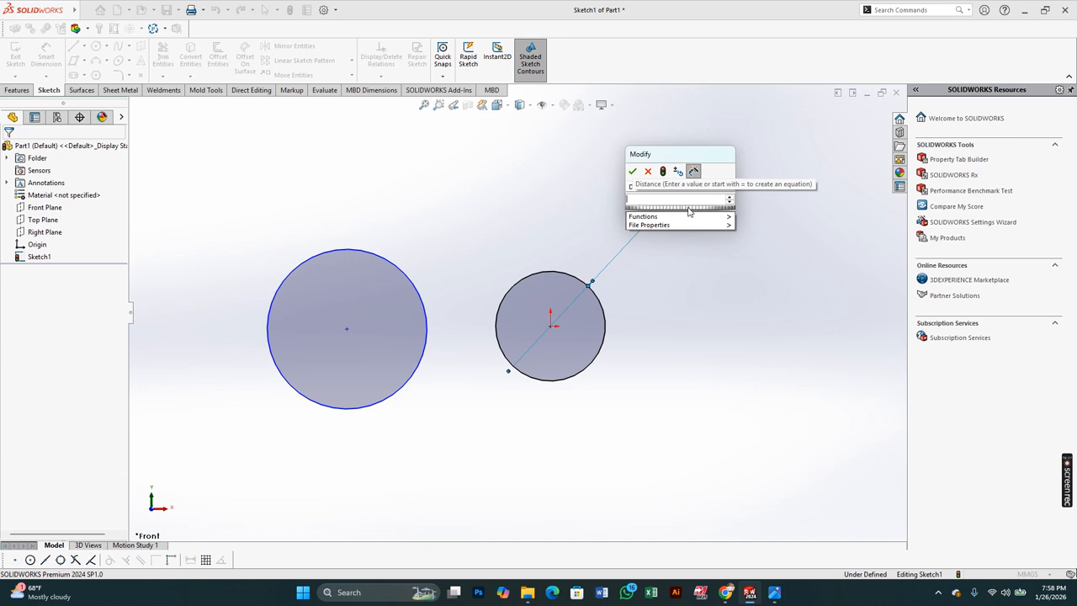
pyautogui.write('50')
pyautogui.press('Return')
pyautogui.press('Escape')
pyautogui.press('Escape')
pyautogui.press('Return')
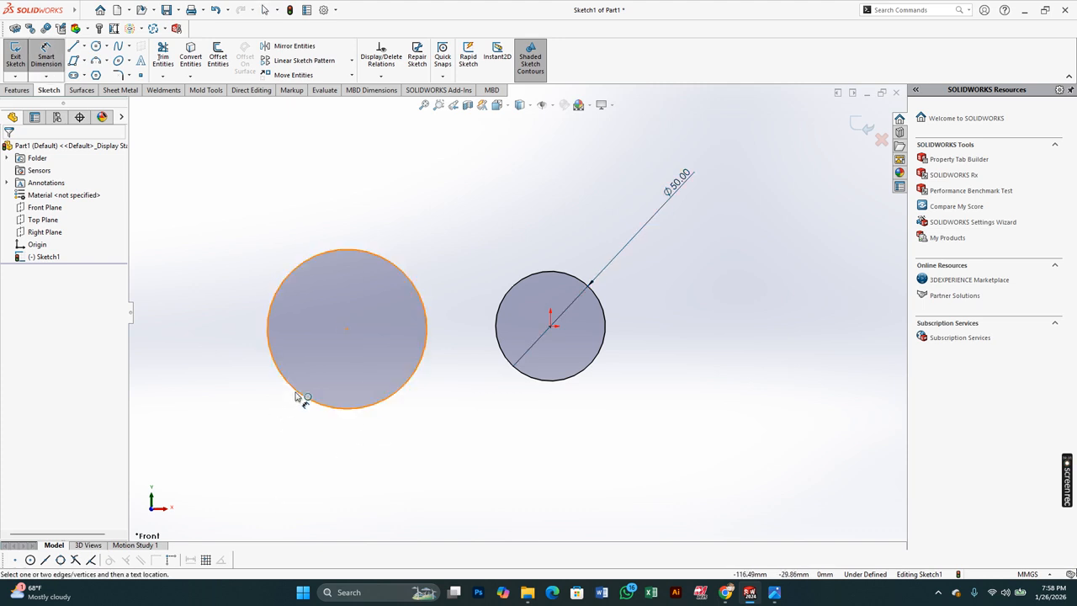
# Dimension the left circle's diameter, place the dimension below the circle and set it to 50 mm
pyautogui.click(296, 397)
pyautogui.click(278, 450)
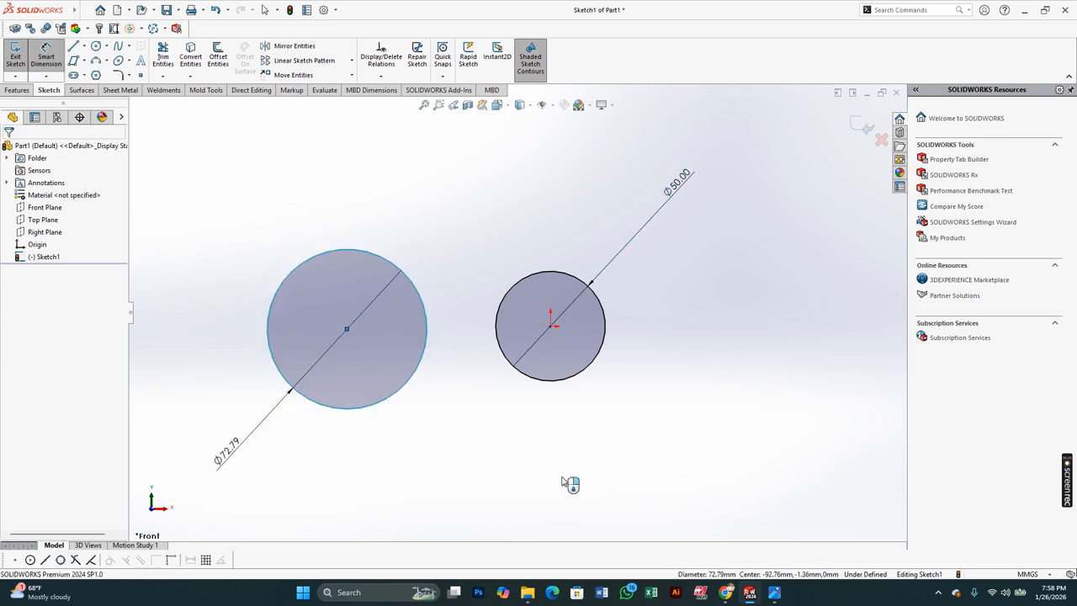
pyautogui.write('50')
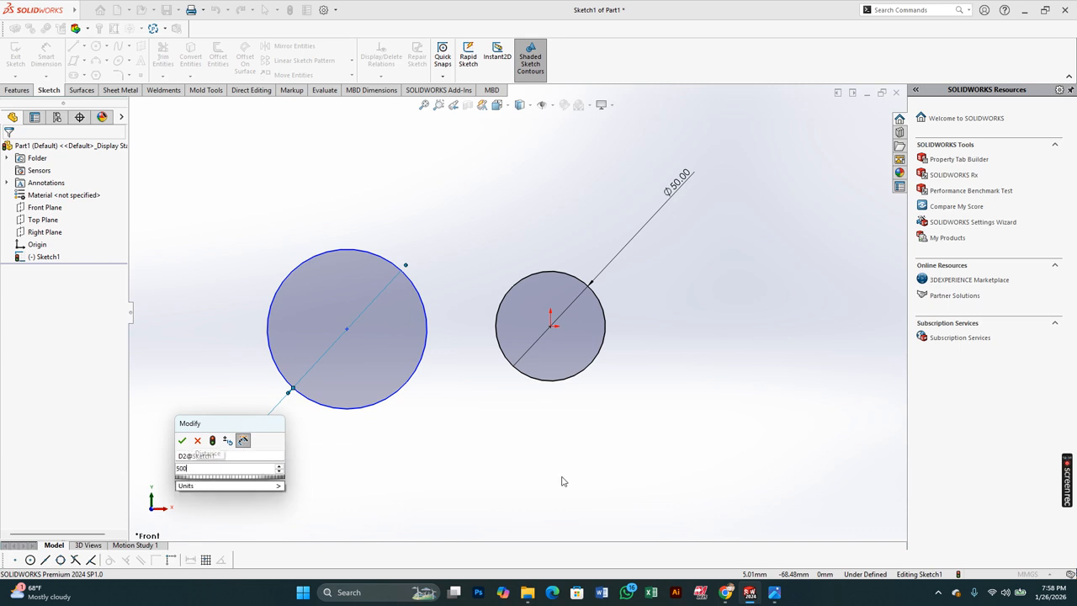
pyautogui.press('Return')
pyautogui.press('Escape')
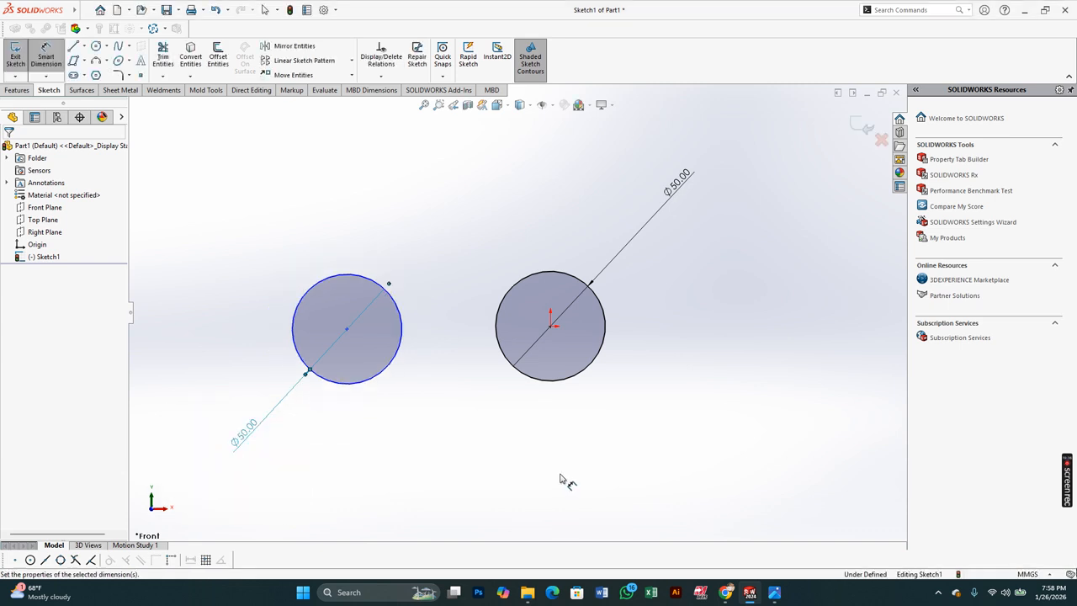
pyautogui.click(383, 335)
pyautogui.scroll(-1, 383, 337)
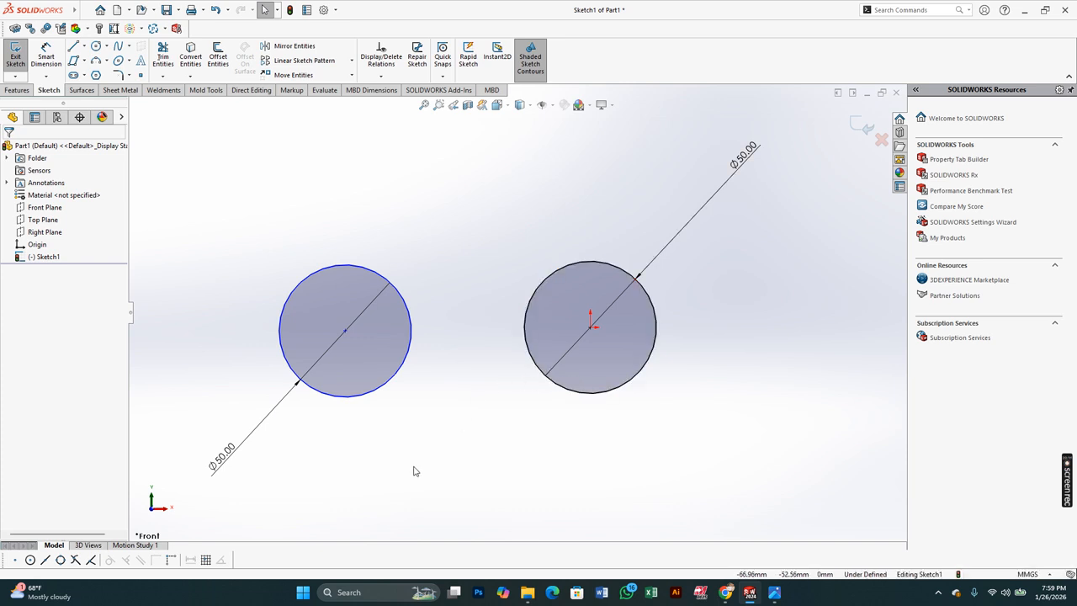
pyautogui.moveTo(407, 499); pyautogui.dragTo(438, 476, button='right')
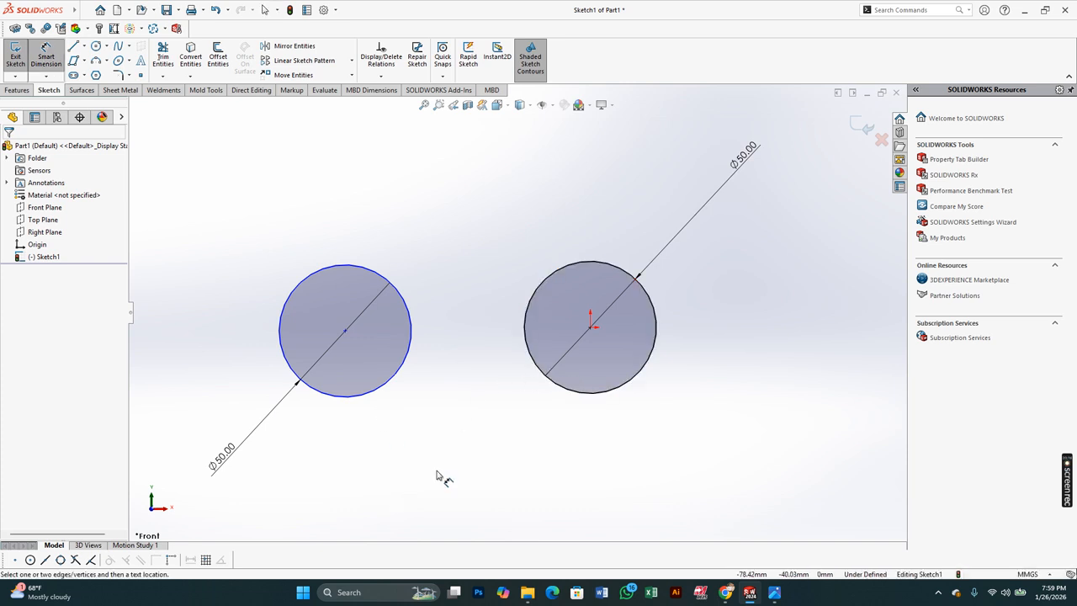
pyautogui.press('Escape')
pyautogui.press('Escape')
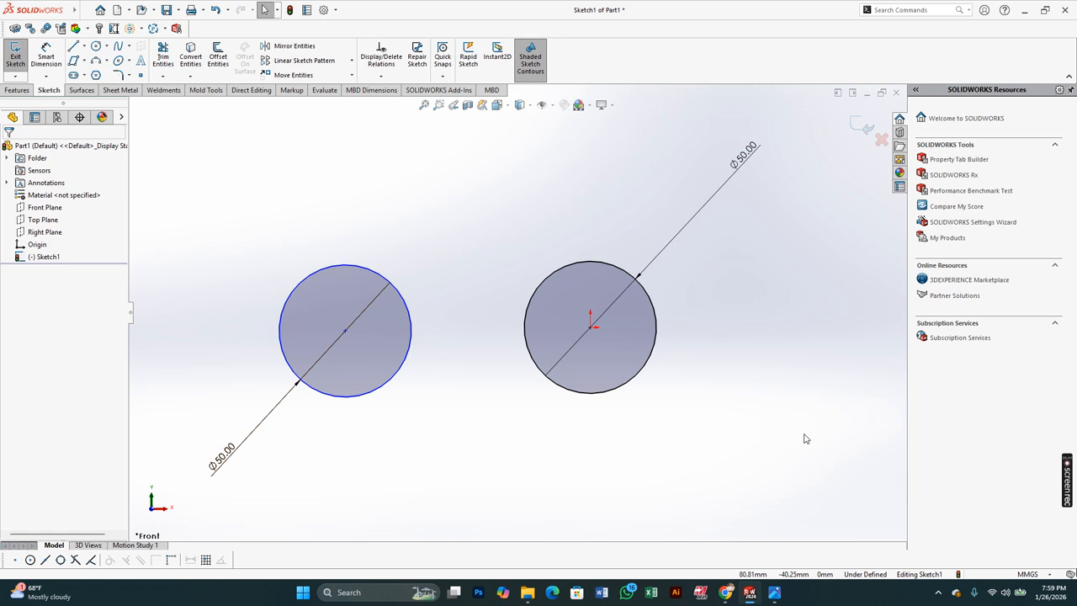
pyautogui.press('l')
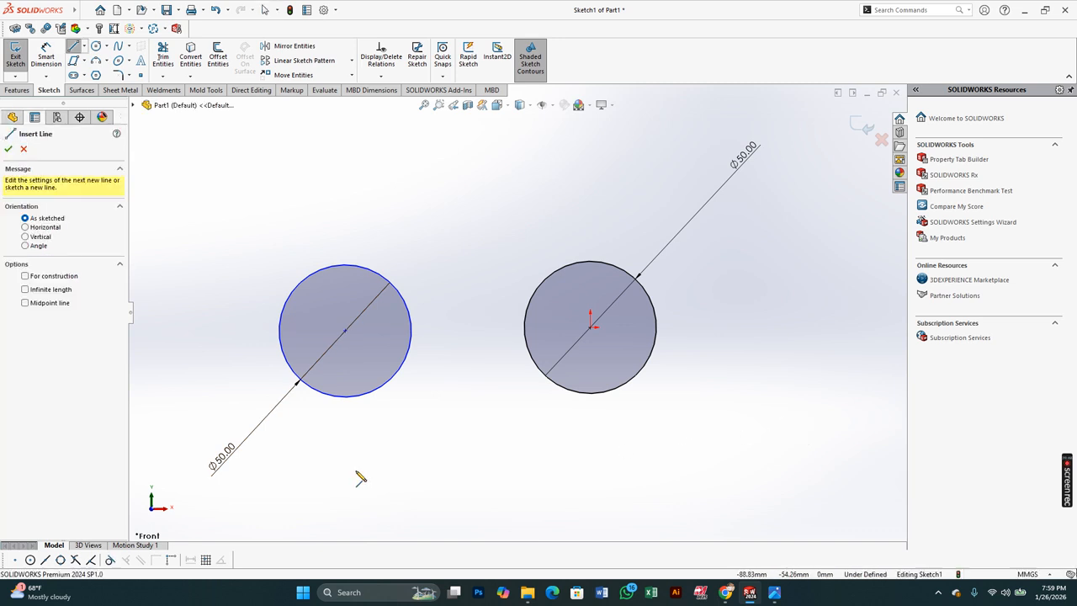
pyautogui.press('Escape')
# Set the horizontal distance between the two circle centres to 92 mm and align the left centre horizontally with the origin
pyautogui.moveTo(166, 392); pyautogui.dragTo(214, 342, button='right')
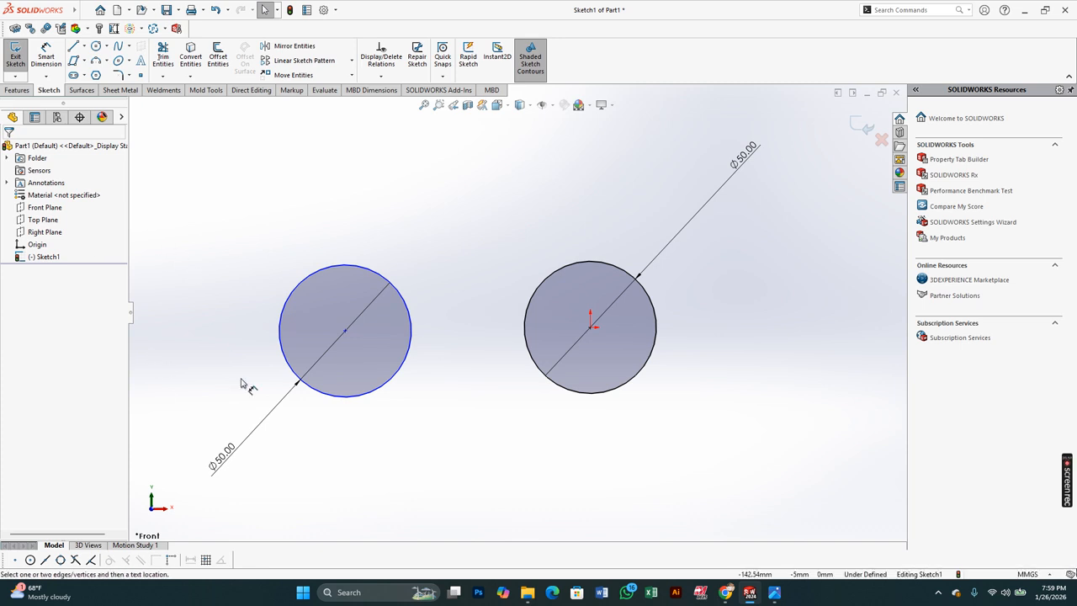
pyautogui.click(345, 330)
pyautogui.click(590, 328)
pyautogui.click(455, 476)
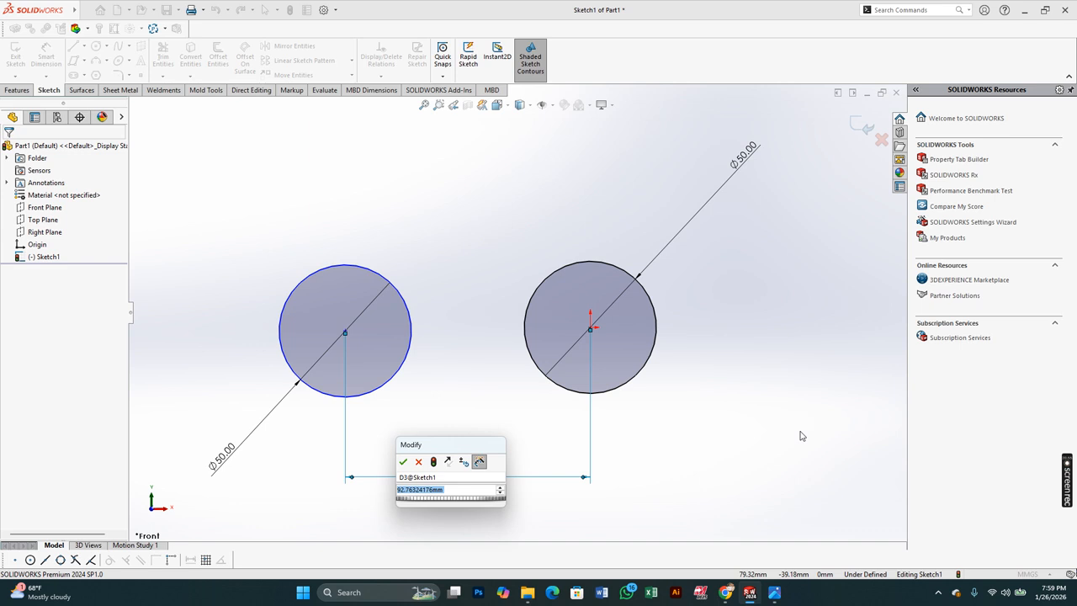
pyautogui.write('92')
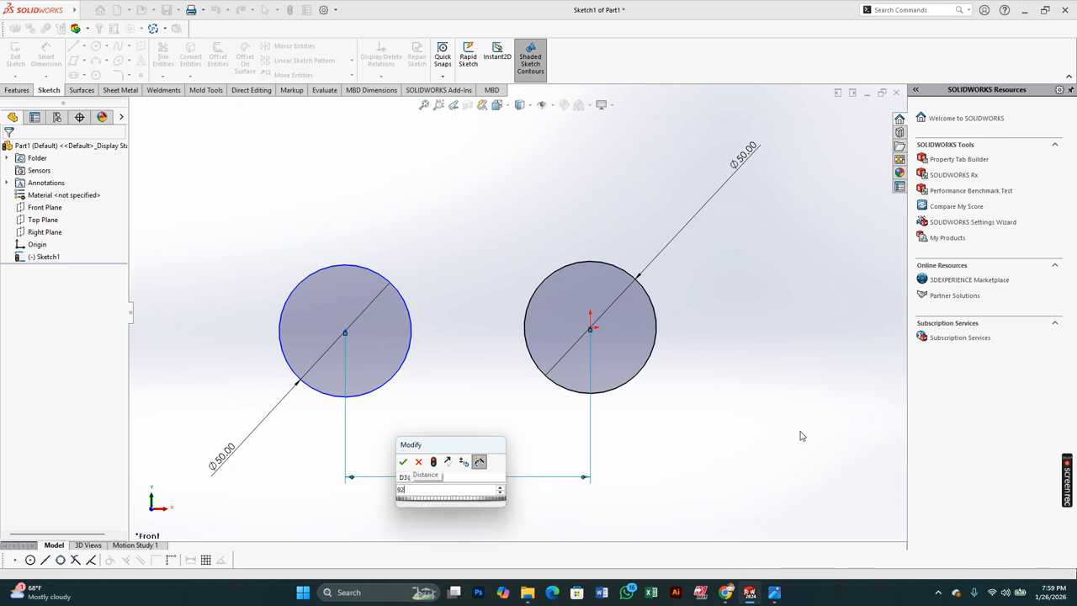
pyautogui.press('Return')
pyautogui.press('Escape')
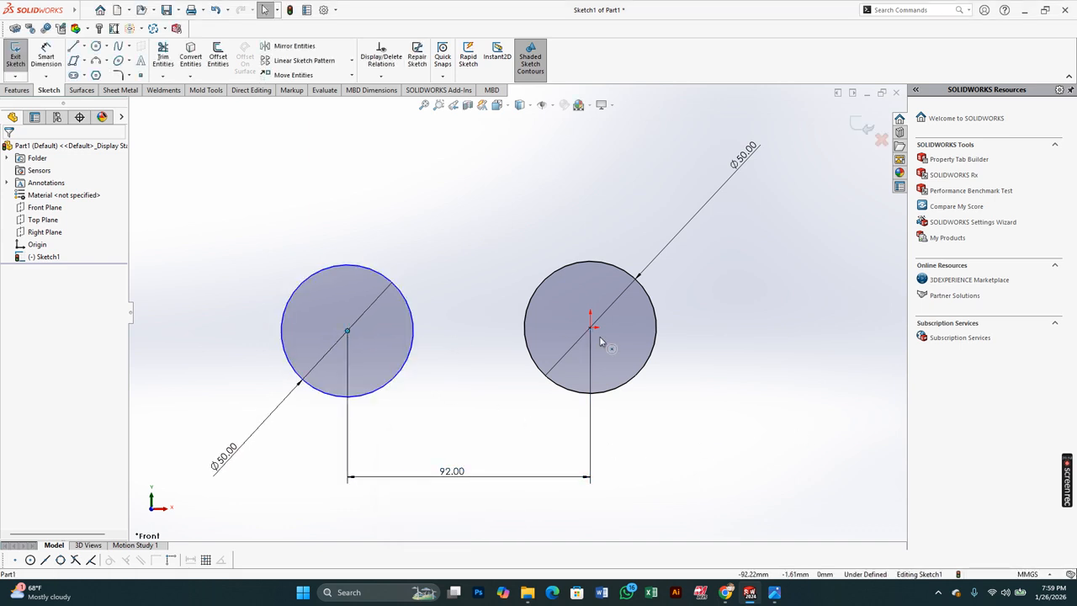
pyautogui.keyDown('ctrl'); pyautogui.click(591, 328); pyautogui.keyUp('ctrl')
pyautogui.click(623, 282)
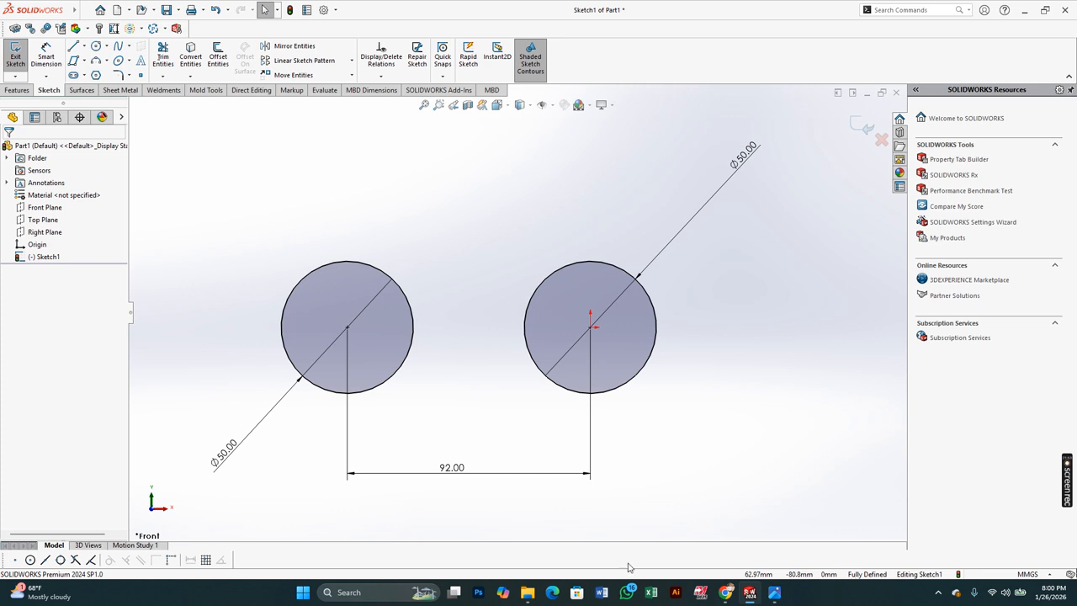
# Delete both circles together with their dimensions from the sketch
pyautogui.moveTo(205, 498)
pyautogui.mouseDown()
pyautogui.moveTo(174, 396)
pyautogui.moveTo(781, 280)
pyautogui.moveTo(644, 396)
pyautogui.mouseUp()
pyautogui.press('Delete')
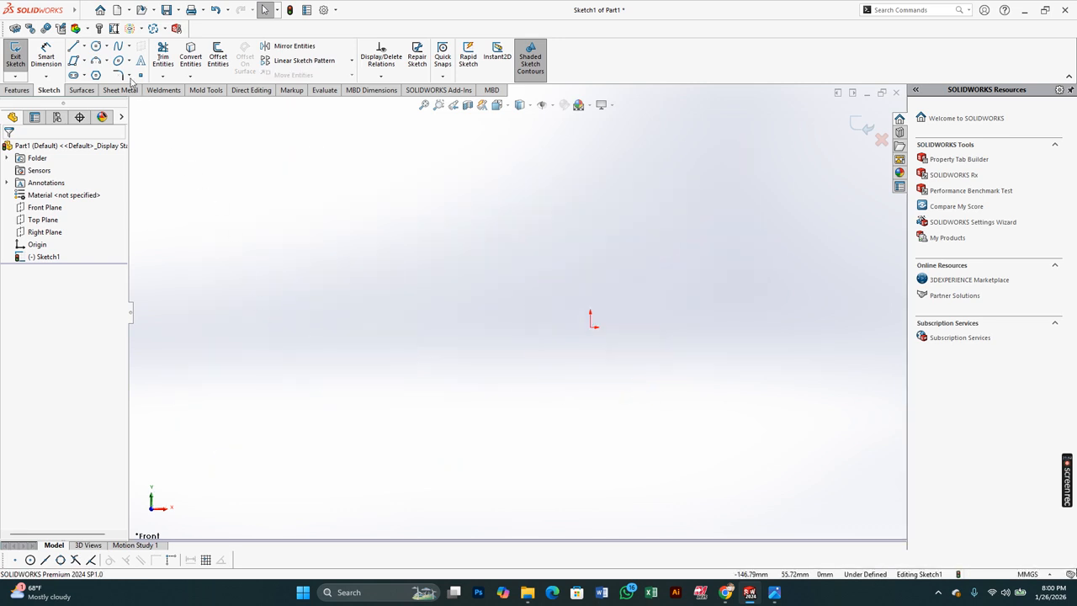
pyautogui.click(106, 47)
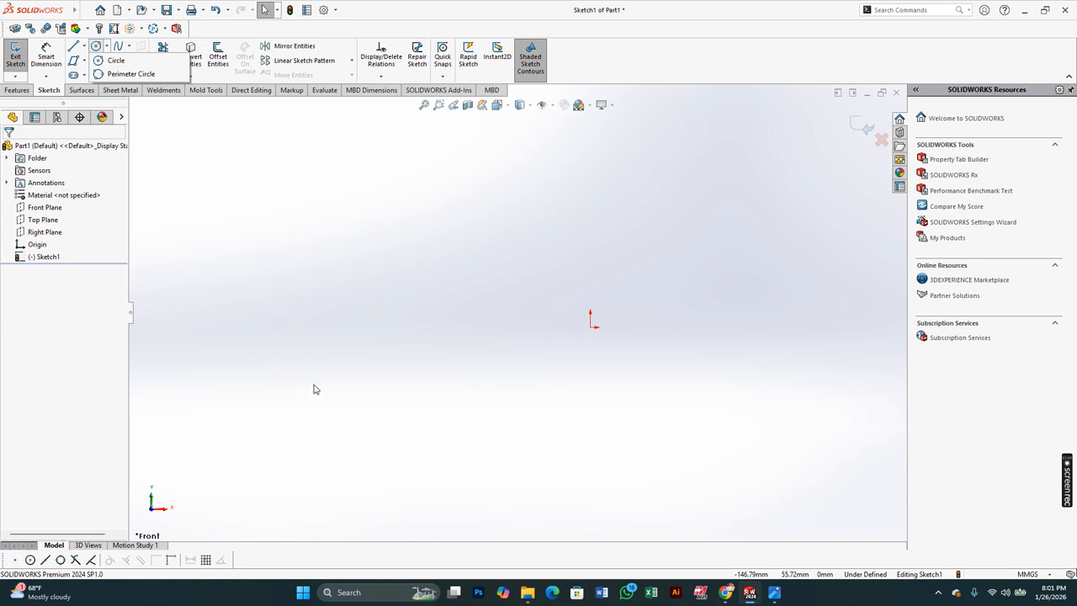
pyautogui.click(315, 326)
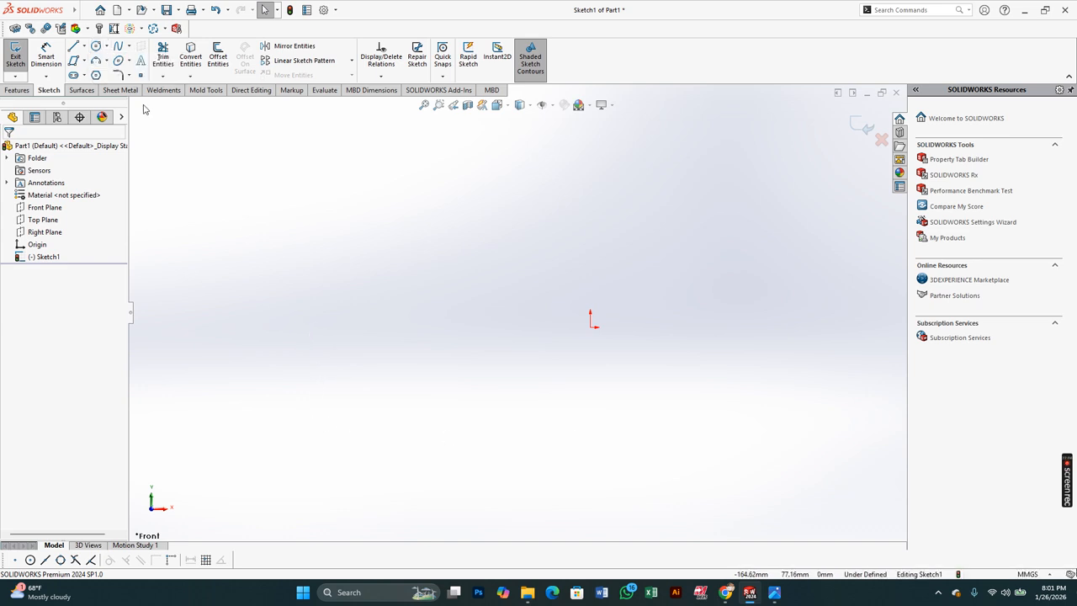
# Sketch a circle about 110 mm in diameter centred on the origin and end the Circle tool
pyautogui.click(96, 46)
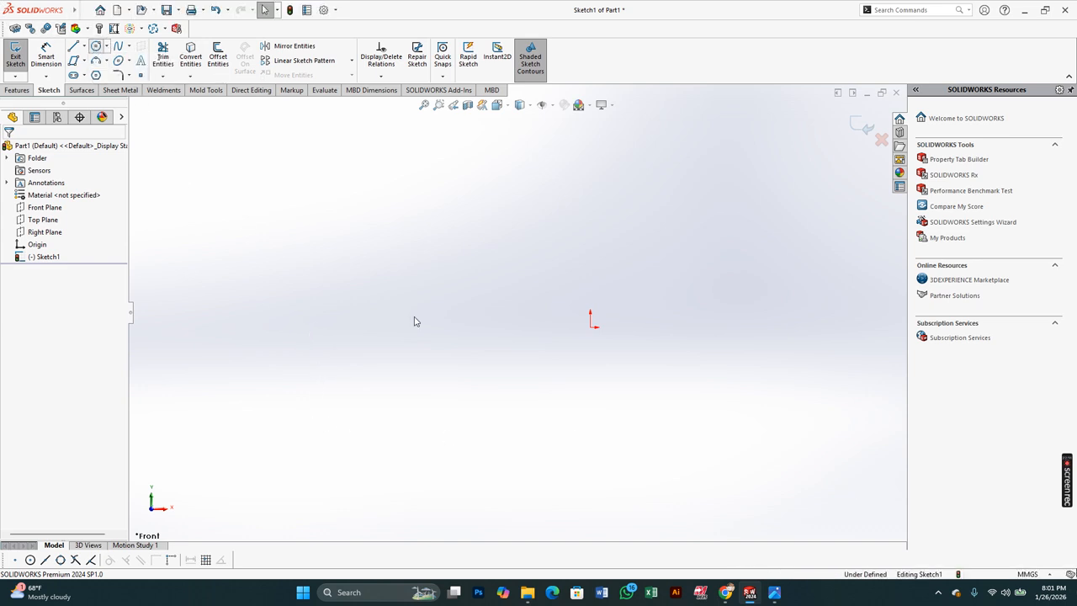
pyautogui.click(590, 326)
pyautogui.click(479, 415)
pyautogui.rightClick(476, 416)
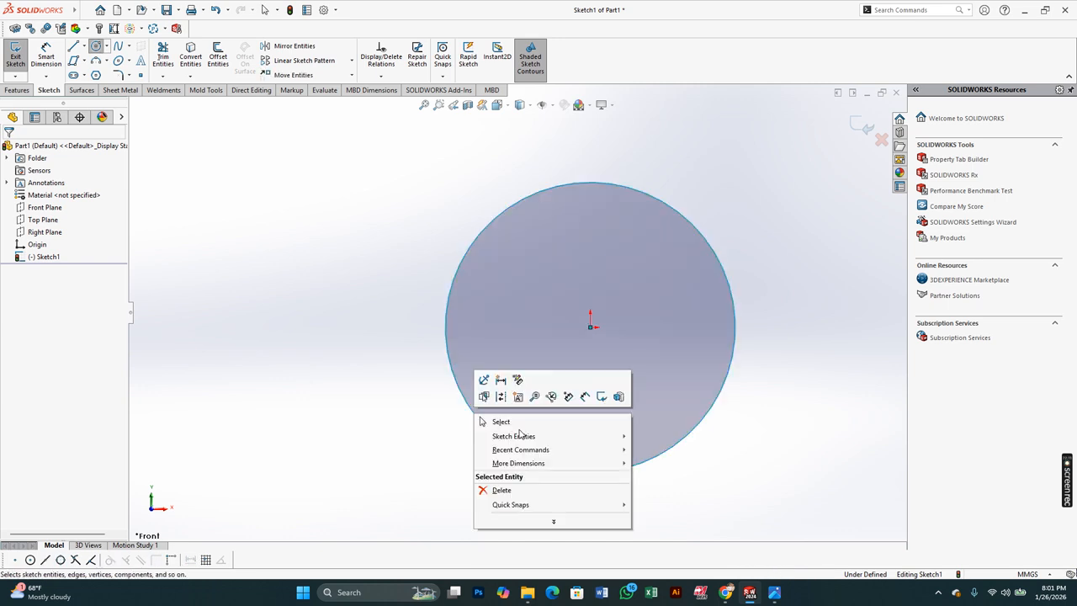
pyautogui.click(484, 380)
# Dimension the circle's diameter with a vertical dimension placed to its left and set it to 100 mm
pyautogui.click(474, 412)
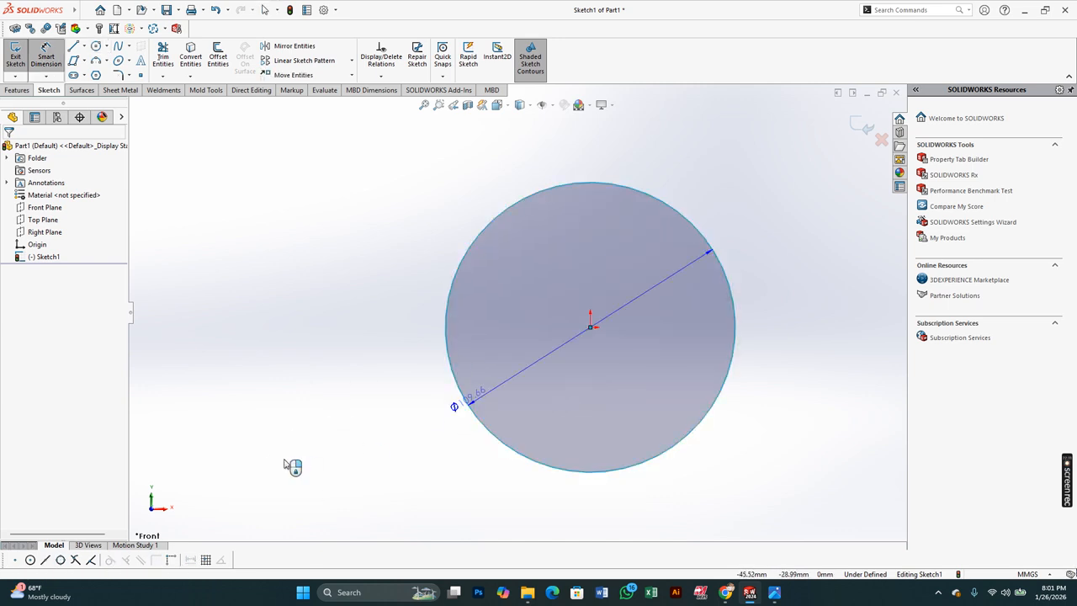
pyautogui.click(589, 478)
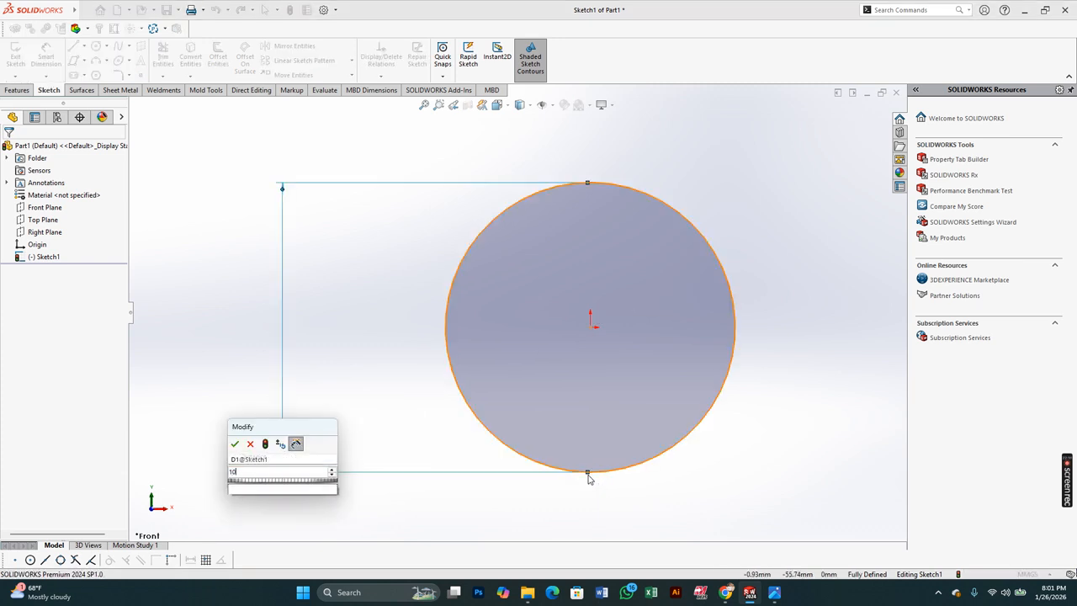
pyautogui.press('Return')
pyautogui.press('Escape')
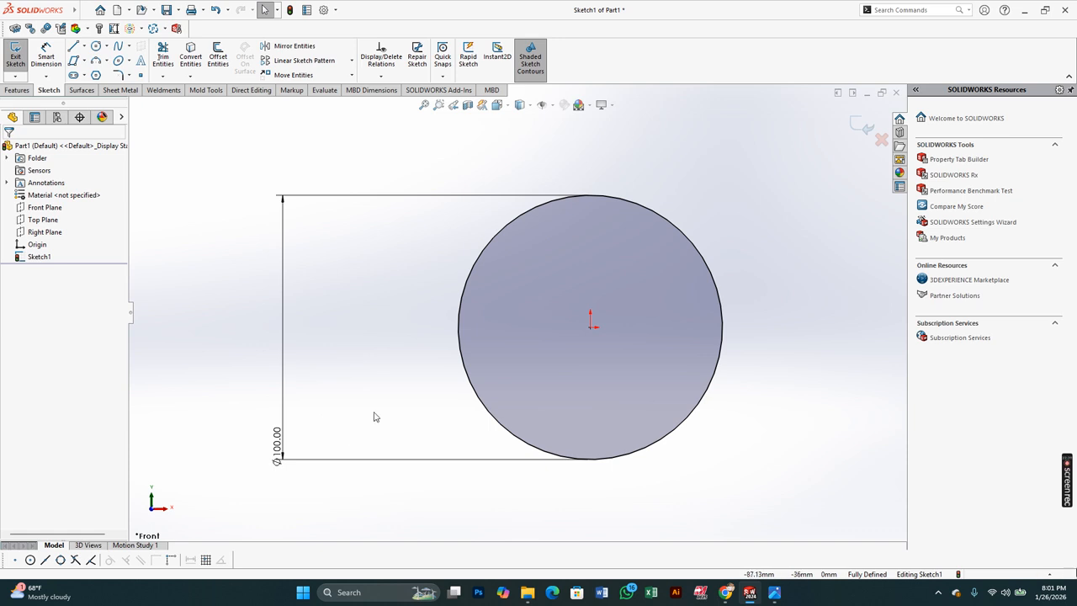
# Delete the origin circle and its diameter dimension
pyautogui.scroll(3, 407, 420)
pyautogui.moveTo(339, 384)
pyautogui.mouseDown()
pyautogui.moveTo(581, 447)
pyautogui.moveTo(569, 428)
pyautogui.mouseUp()
pyautogui.press('Delete')
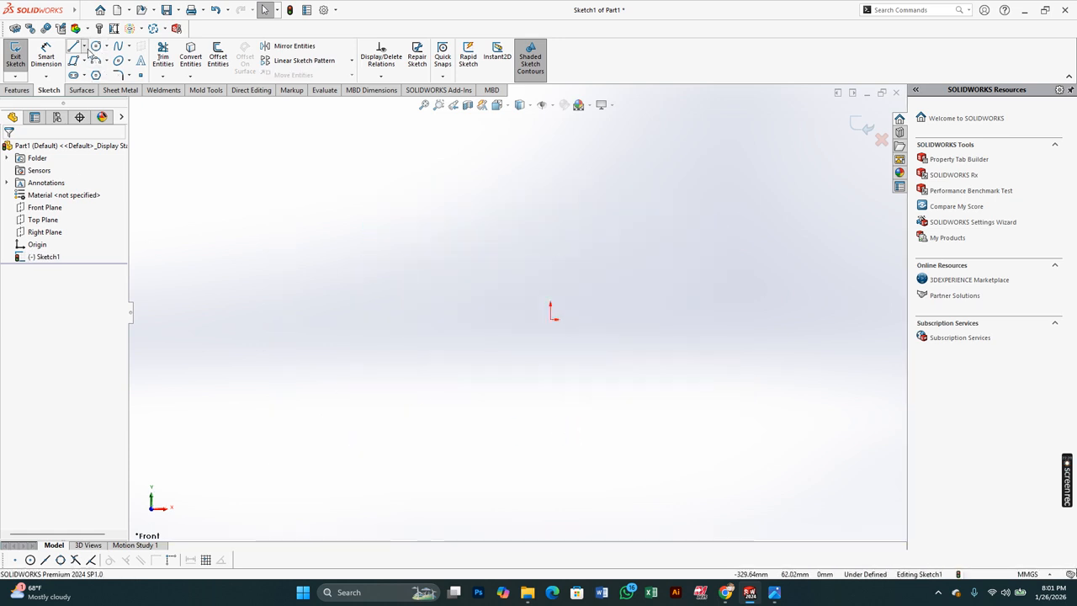
# Sketch a closed triangle of three lines starting at the origin, with a horizontal base extending right, and end the Line tool
pyautogui.click(84, 46)
pyautogui.click(91, 61)
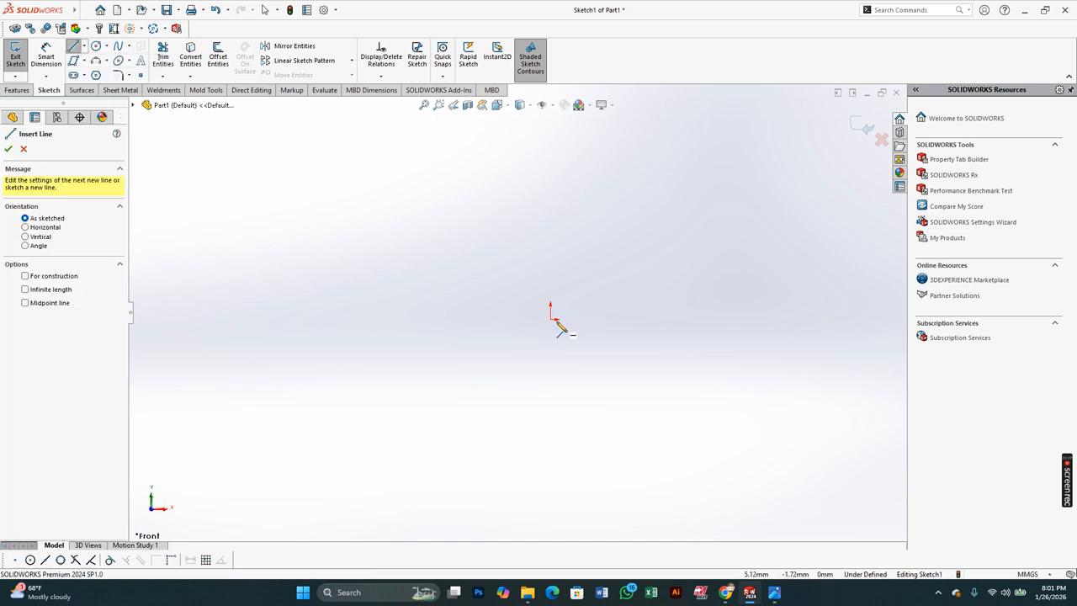
pyautogui.click(551, 318)
pyautogui.click(683, 151)
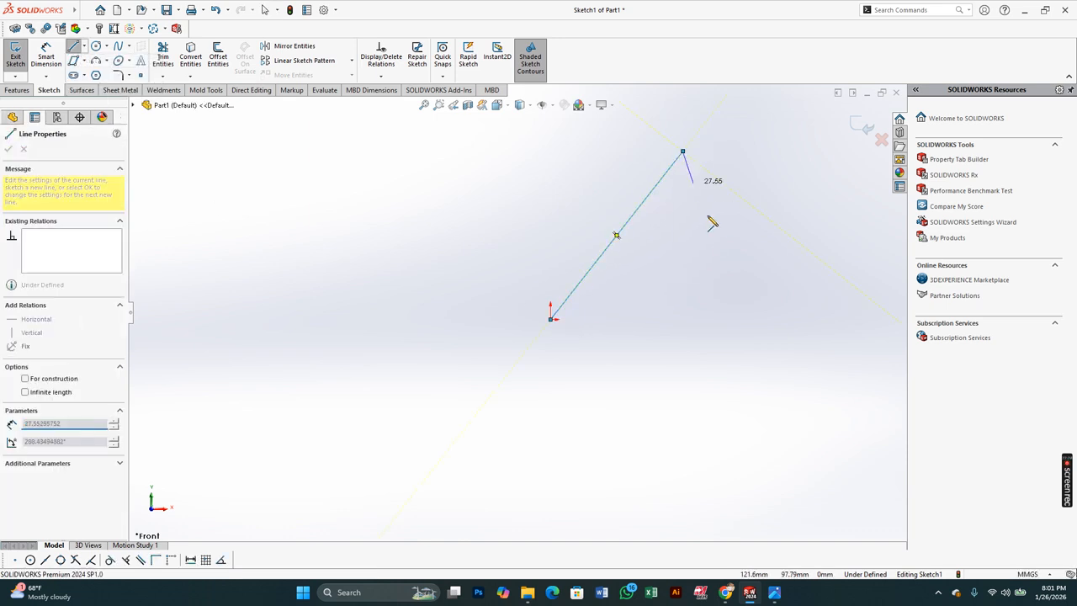
pyautogui.click(754, 319)
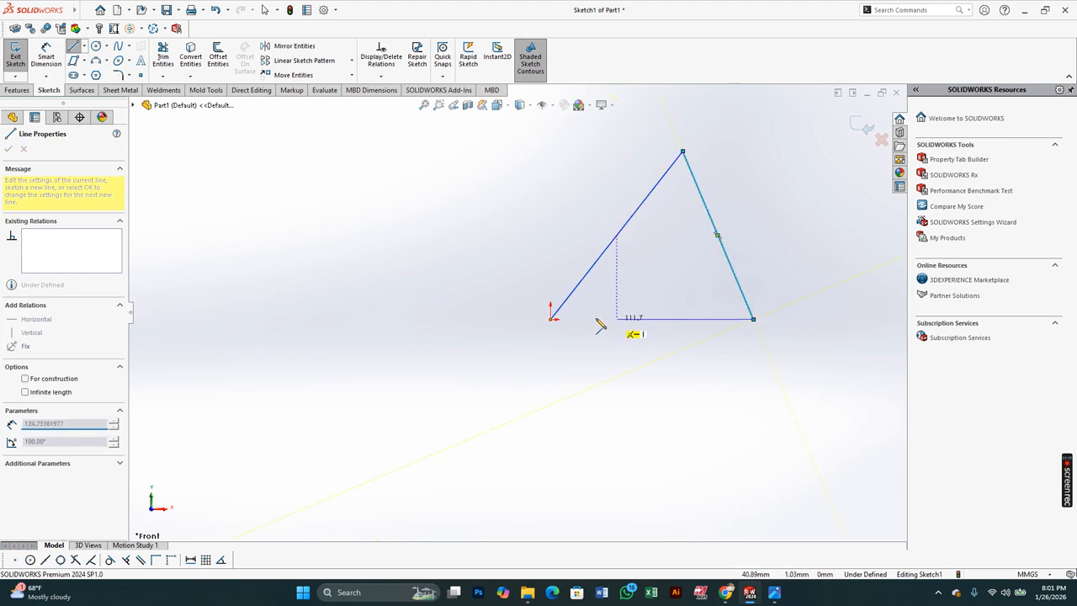
pyautogui.click(551, 318)
pyautogui.rightClick(555, 321)
pyautogui.click(577, 329)
pyautogui.scroll(-3, 740, 225)
pyautogui.scroll(2, 717, 244)
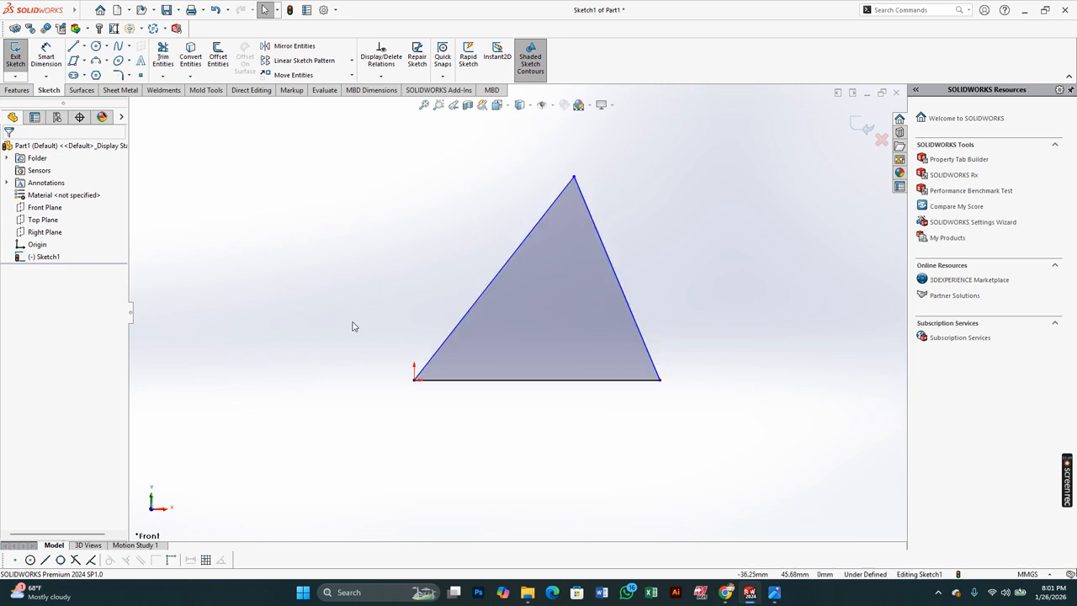
# Dimension the triangle's base between its endpoints, place the dimension below it and set it to 100 mm
pyautogui.moveTo(382, 390); pyautogui.dragTo(377, 362, button='right')
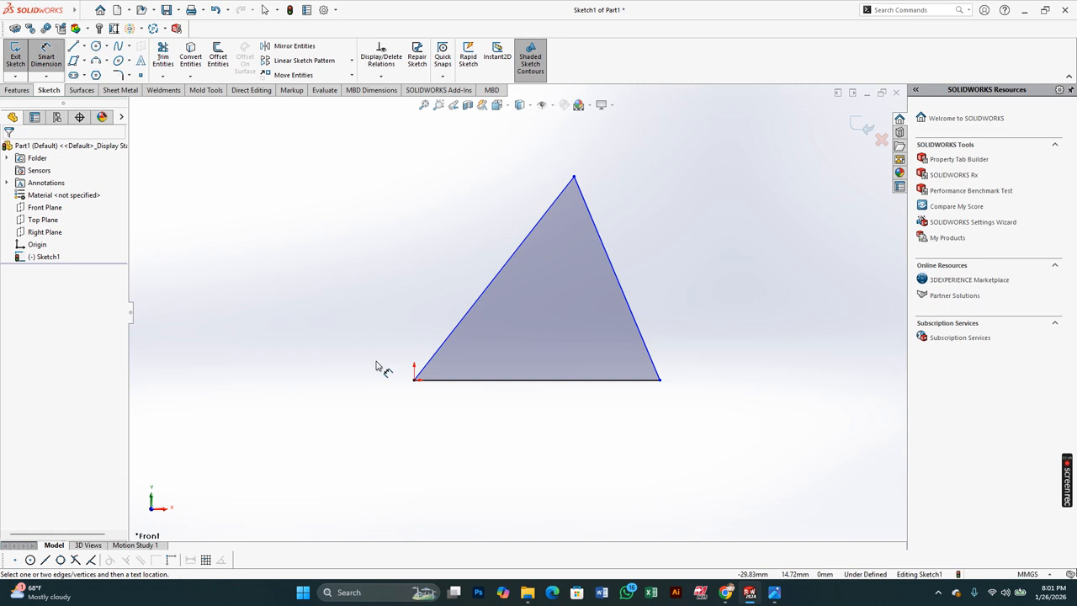
pyautogui.click(415, 380)
pyautogui.click(660, 380)
pyautogui.click(509, 411)
pyautogui.write('100')
pyautogui.press('Return')
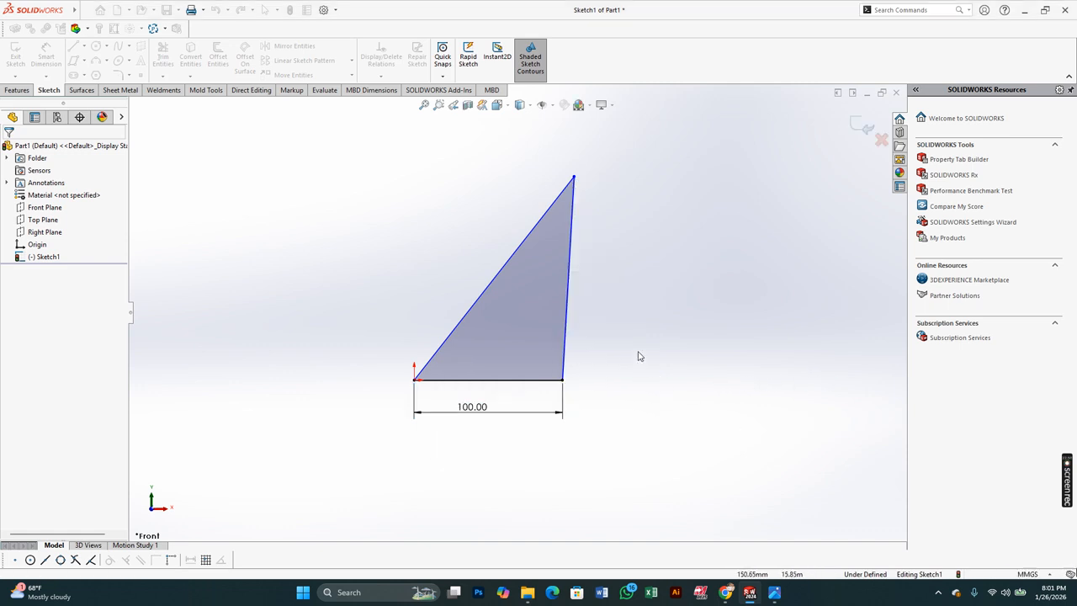
pyautogui.press('Escape')
# Move the triangle's apex above the middle of the base and apply an Equal relation to all three sides
pyautogui.moveTo(575, 177); pyautogui.dragTo(485, 260)
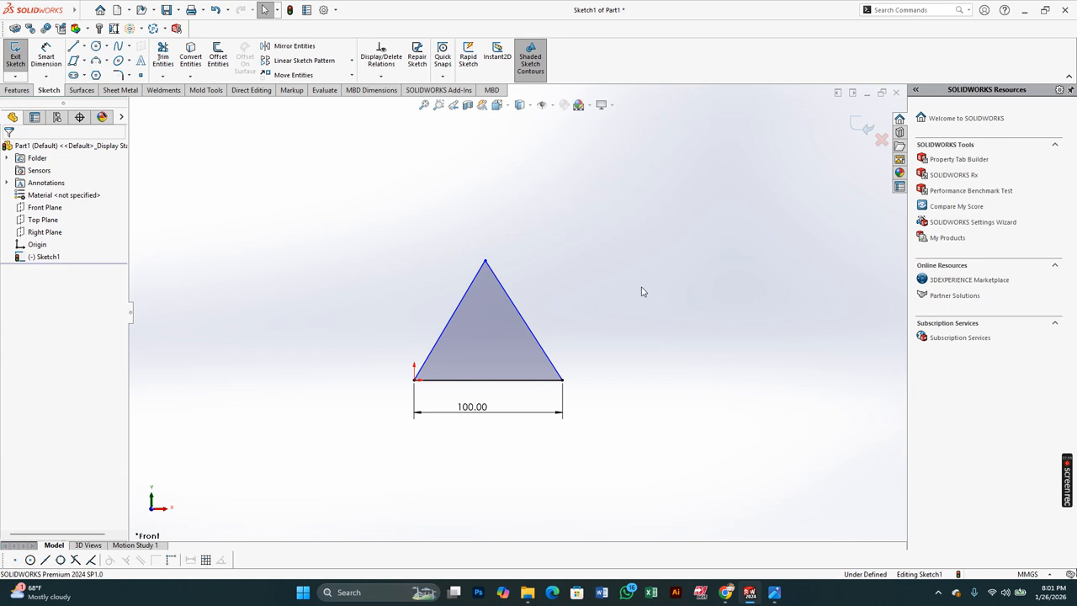
pyautogui.click(462, 384)
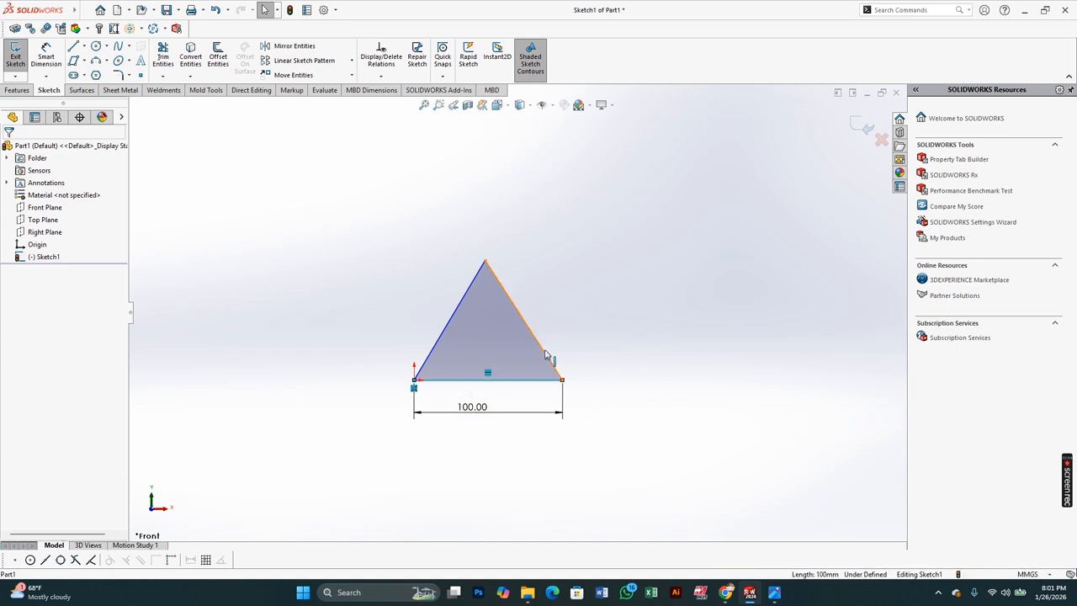
pyautogui.keyDown('ctrl'); pyautogui.click(454, 319); pyautogui.keyUp('ctrl')
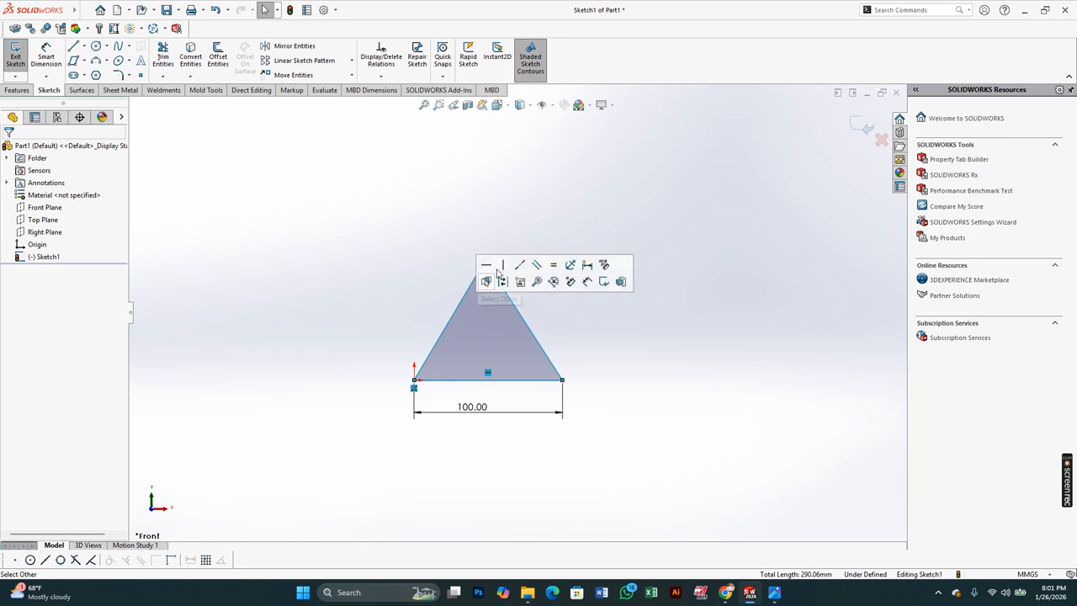
pyautogui.click(552, 266)
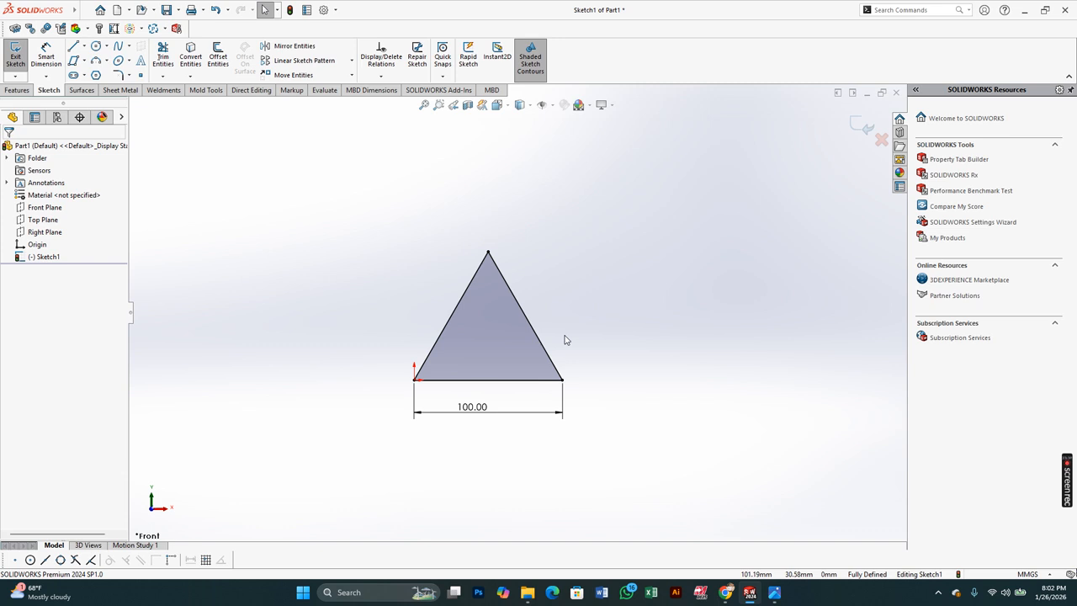
# Sketch a perimeter circle inside the triangle tangent to all three sides
pyautogui.click(106, 47)
pyautogui.click(109, 75)
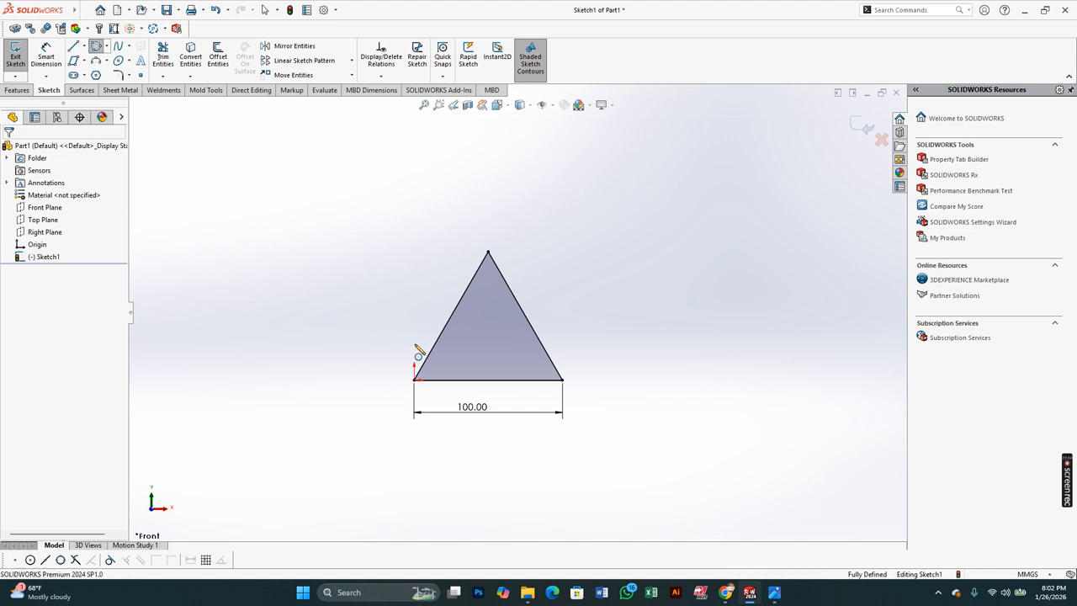
pyautogui.click(451, 319)
pyautogui.click(488, 383)
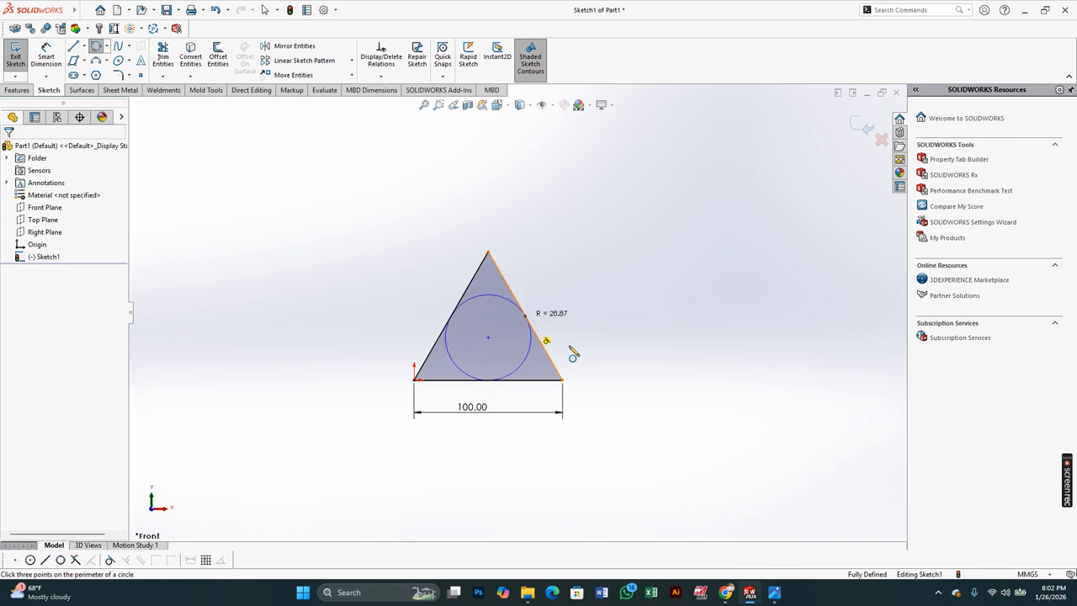
pyautogui.click(546, 341)
pyautogui.press('Escape')
# Examine where the inscribed circle touches the triangle's sides and the overall sketch
pyautogui.scroll(-4, 503, 336)
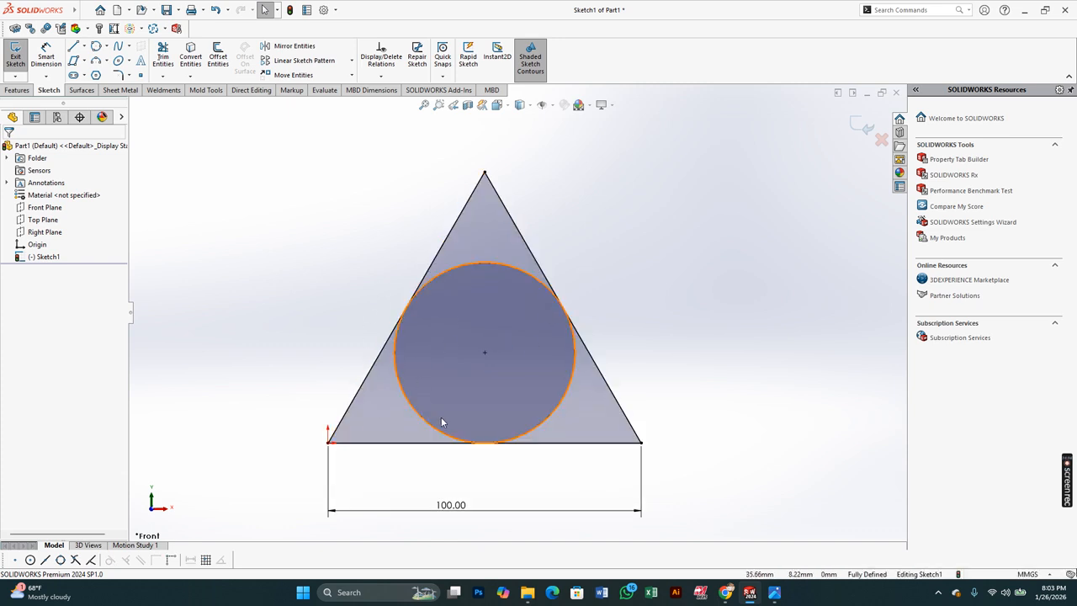
pyautogui.scroll(-4, 413, 298)
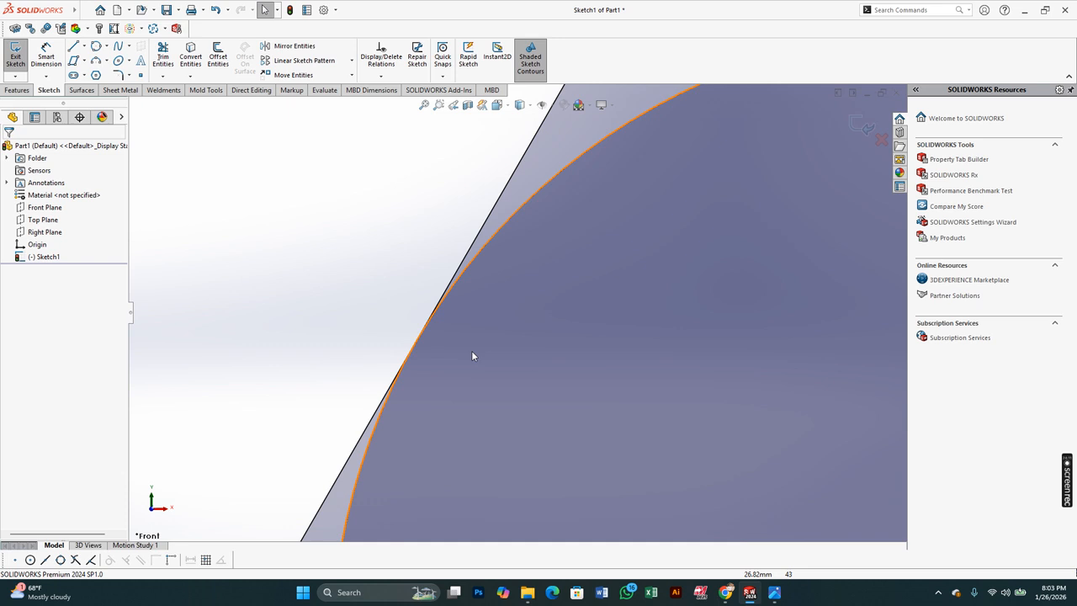
pyautogui.press('f')
pyautogui.scroll(3, 505, 336)
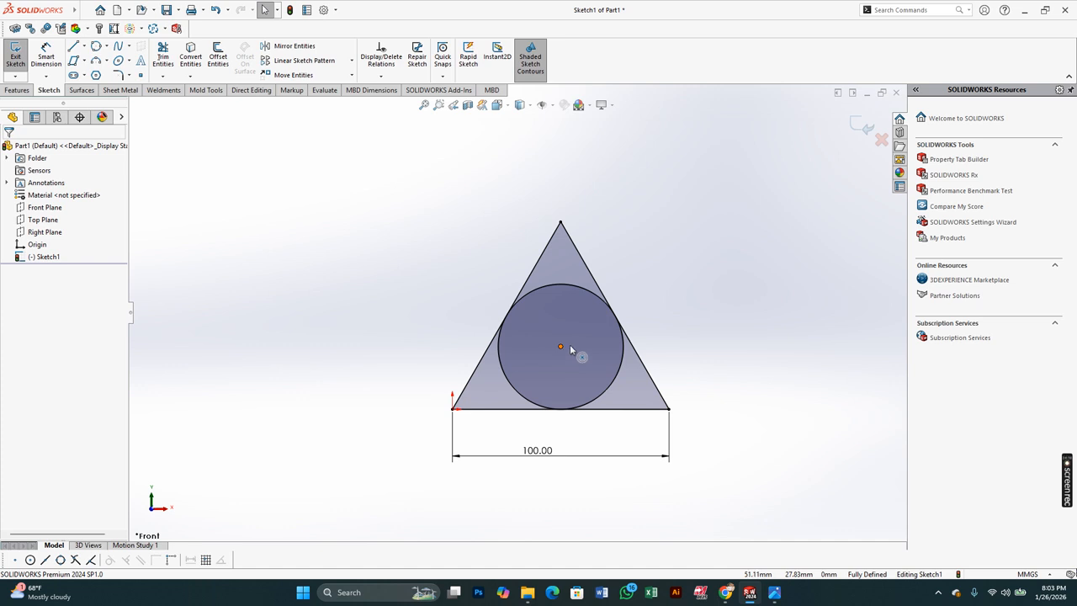
pyautogui.scroll(-2, 562, 348)
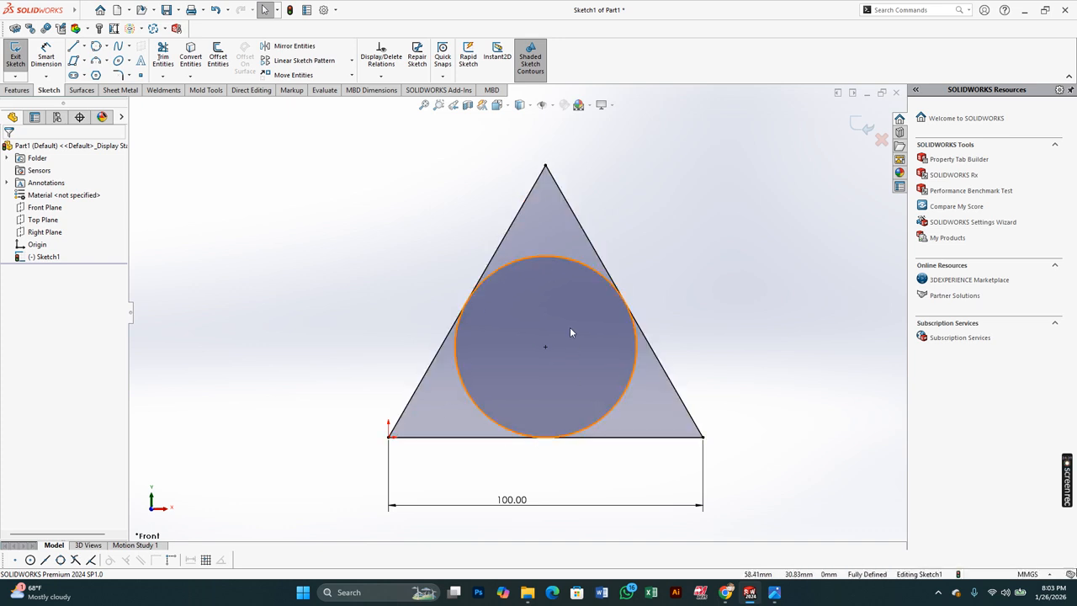
pyautogui.scroll(-3, 570, 328)
pyautogui.press('f')
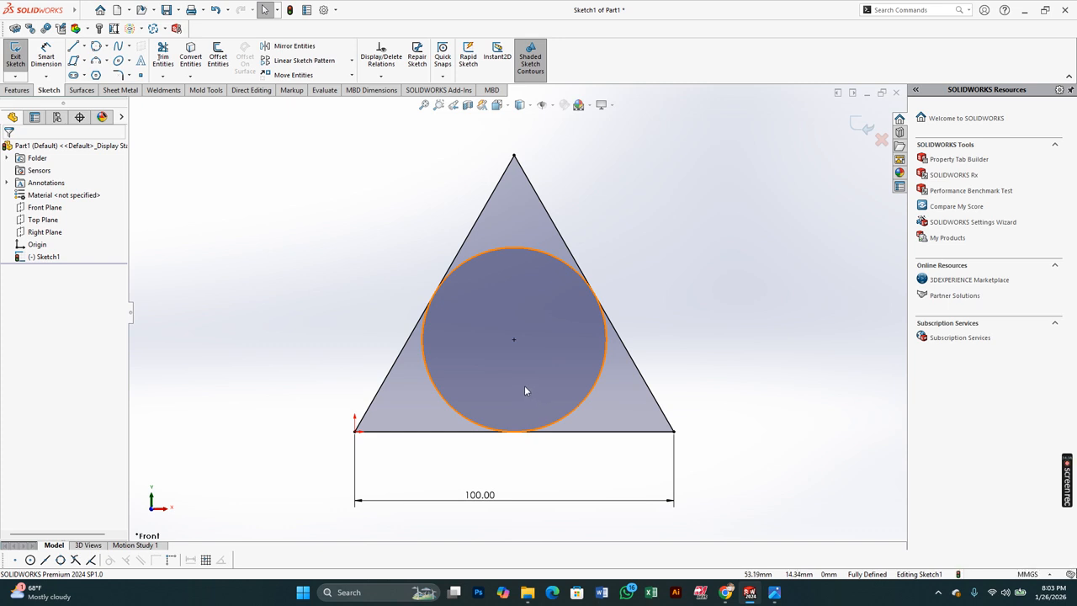
pyautogui.scroll(3, 524, 385)
pyautogui.scroll(-1, 521, 385)
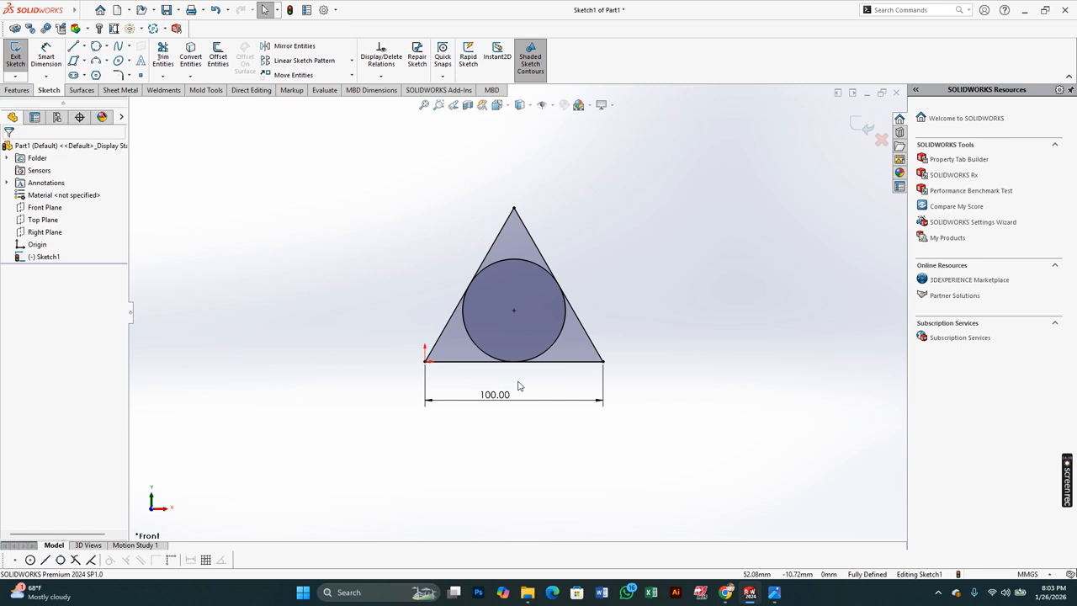
pyautogui.moveTo(410, 466)
pyautogui.mouseDown()
pyautogui.moveTo(471, 187)
pyautogui.moveTo(680, 325)
pyautogui.moveTo(373, 231)
pyautogui.moveTo(539, 126)
pyautogui.moveTo(614, 246)
pyautogui.mouseUp()
pyautogui.scroll(-3, 567, 264)
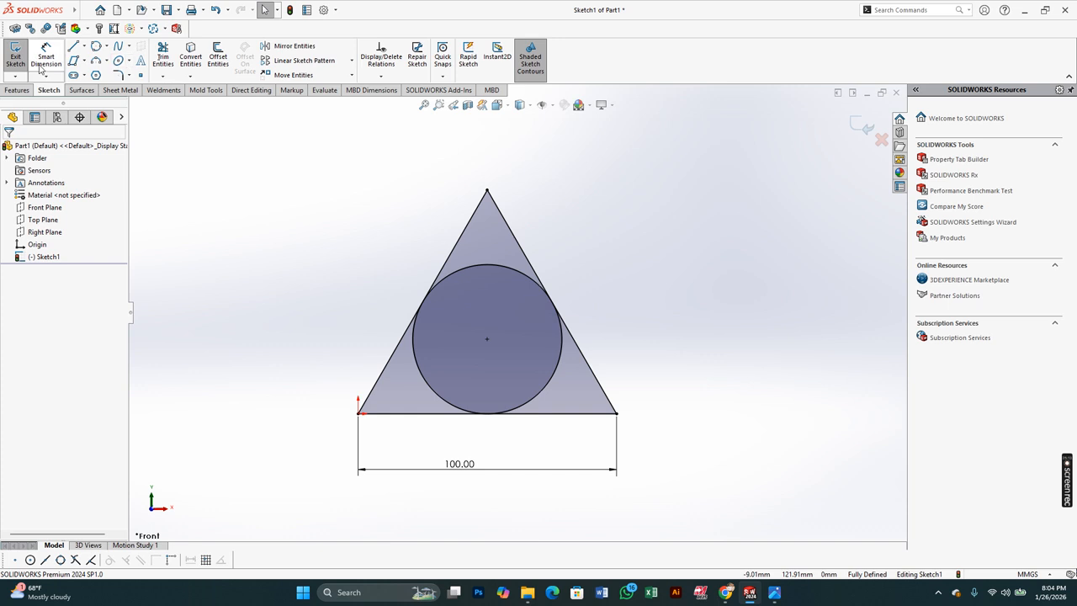
# Start a Sketch Fillet with a 10 mm radius and round the triangle's apex, accepting the removal of the equal relation
pyautogui.click(131, 77)
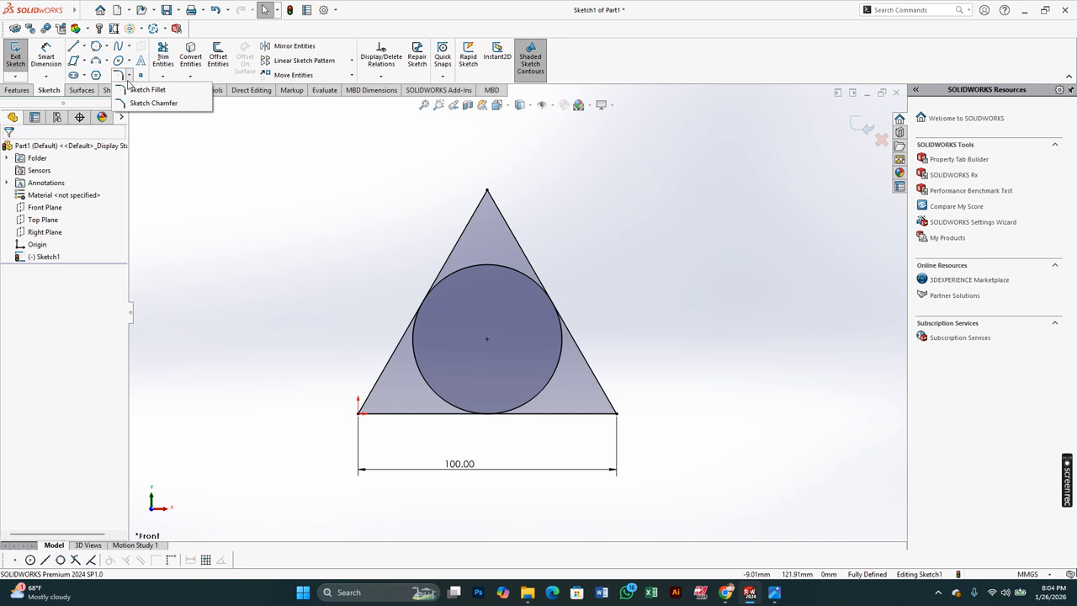
pyautogui.click(143, 89)
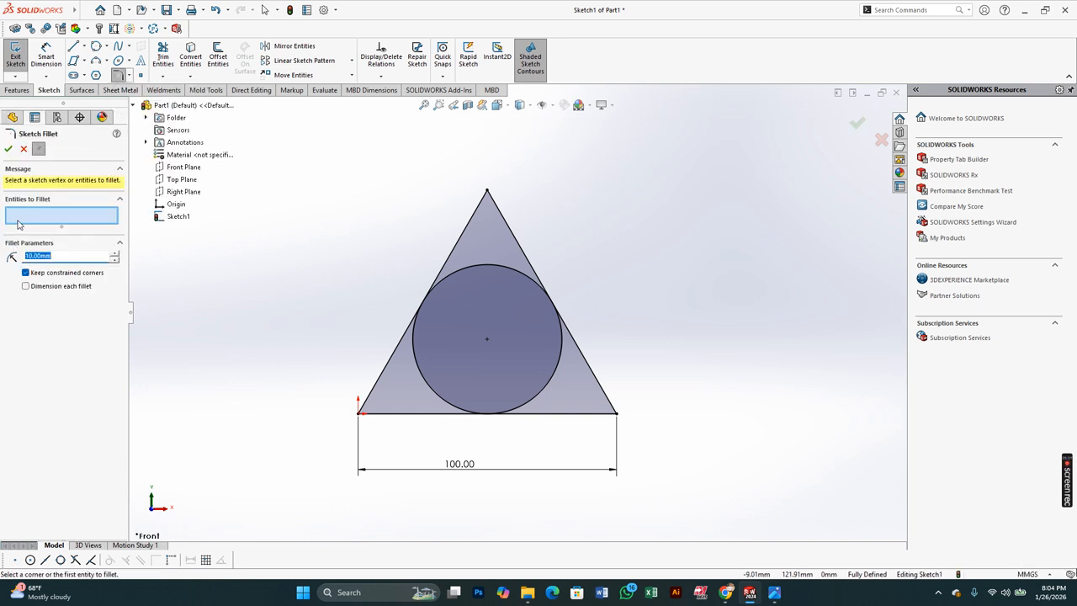
pyautogui.click(23, 219)
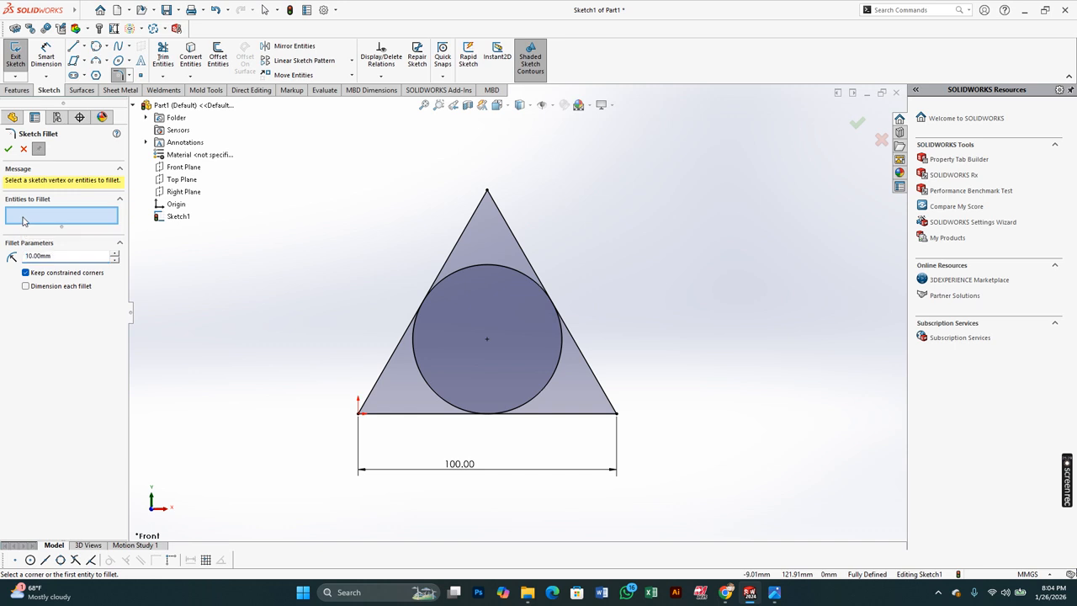
pyautogui.doubleClick(62, 258)
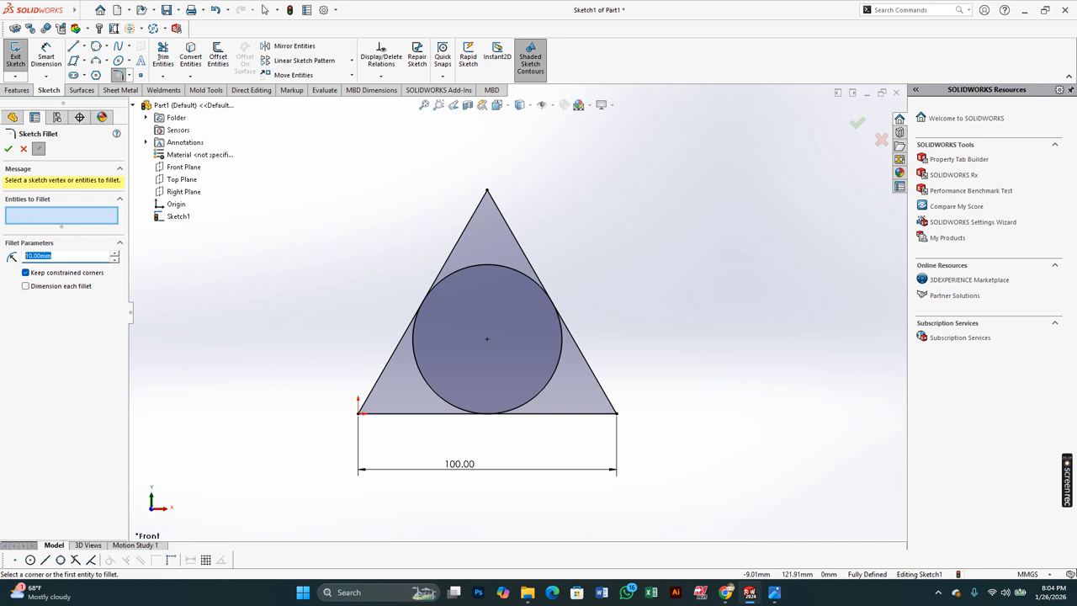
pyautogui.click(55, 255)
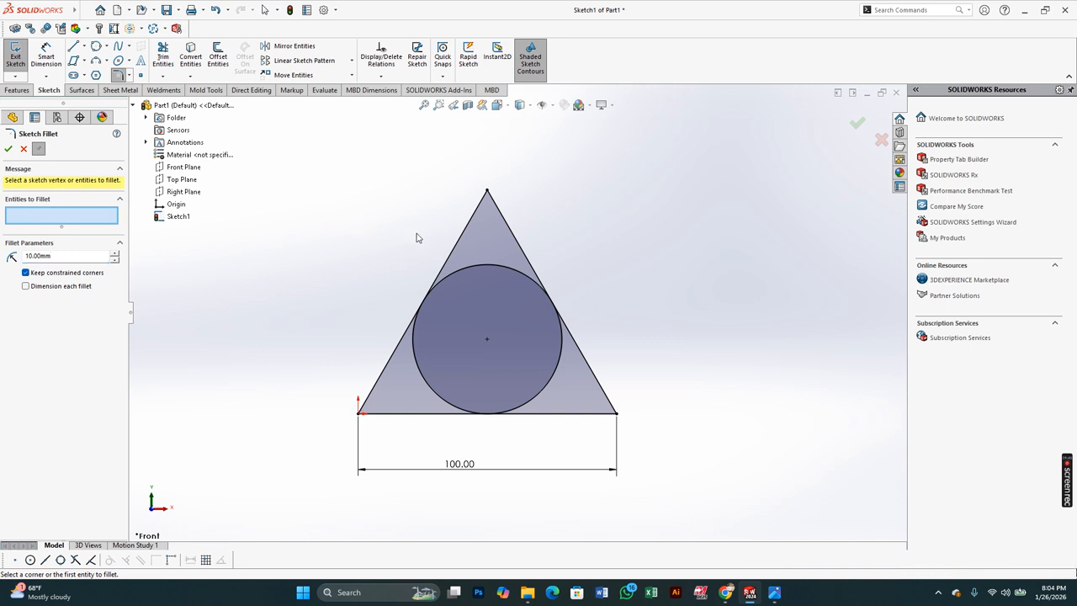
pyautogui.click(467, 222)
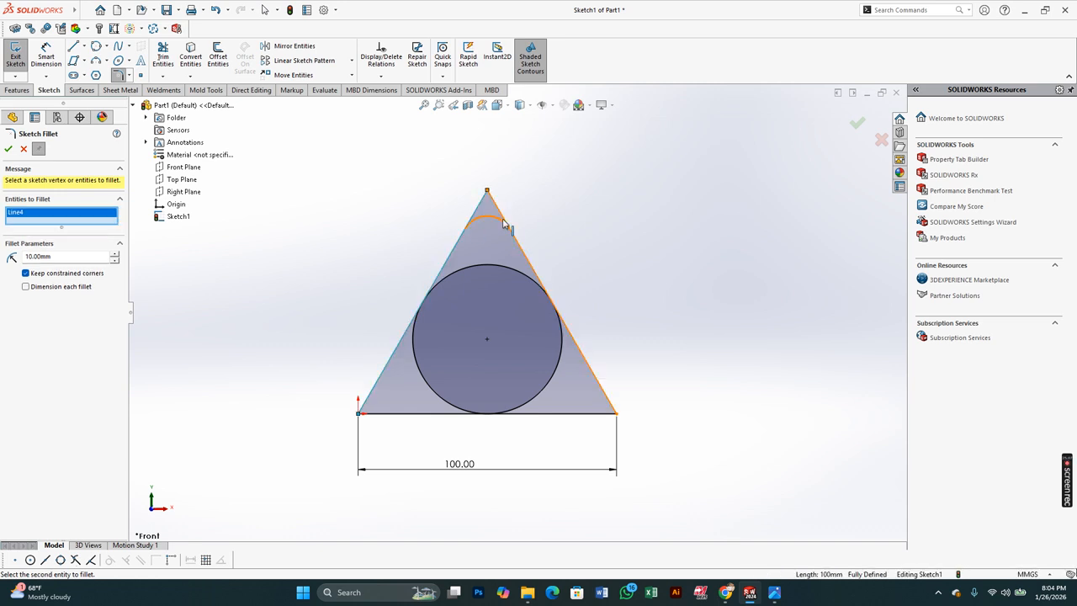
pyautogui.click(504, 222)
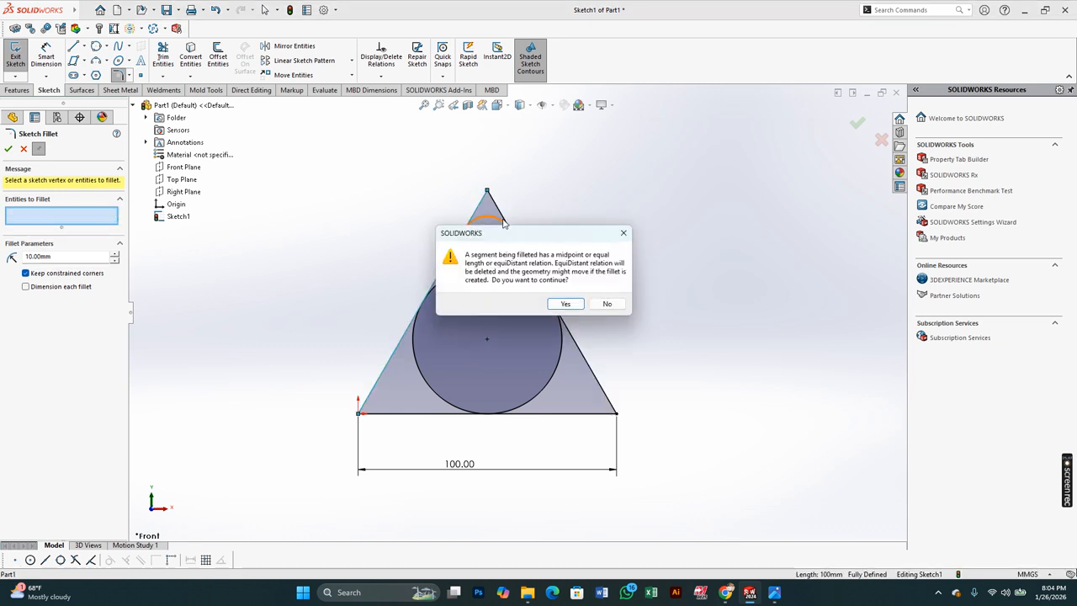
pyautogui.click(564, 304)
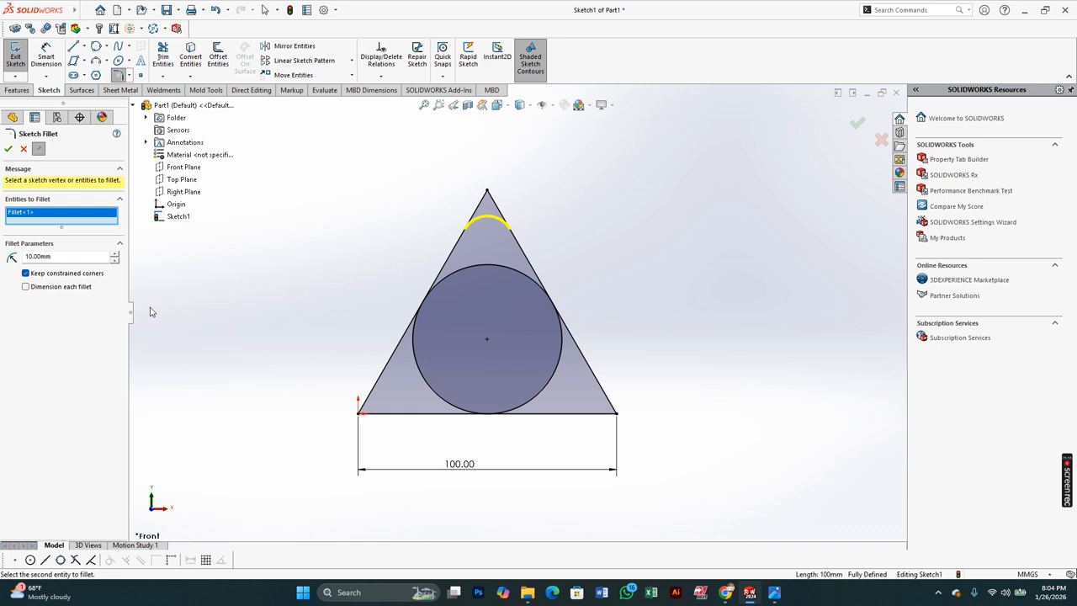
# Add 10 mm fillets to the triangle's two base corners and finish the fillet command
pyautogui.click(380, 375)
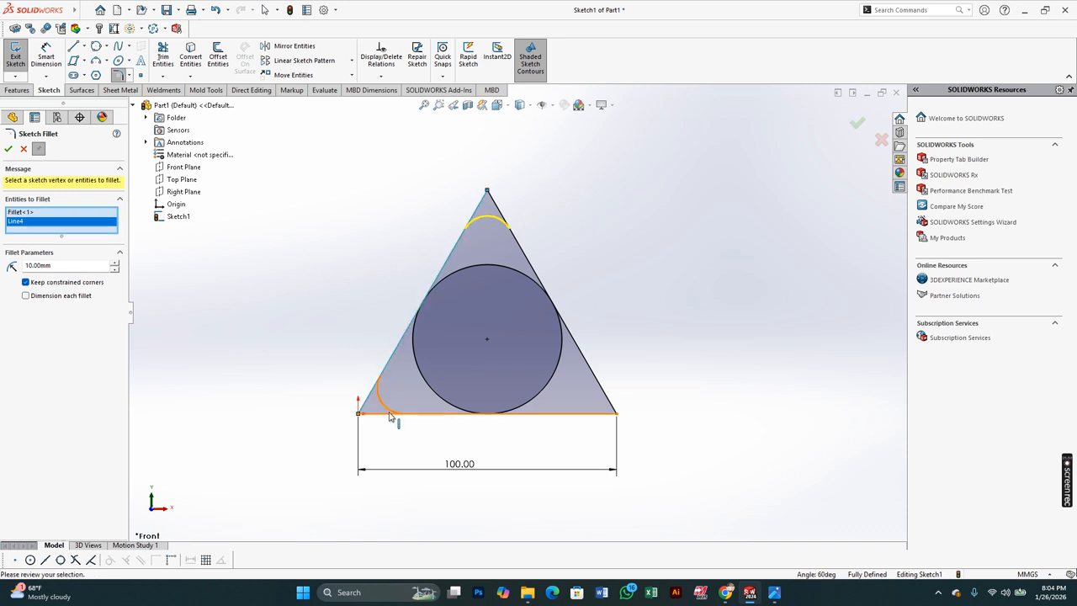
pyautogui.click(390, 415)
pyautogui.click(563, 304)
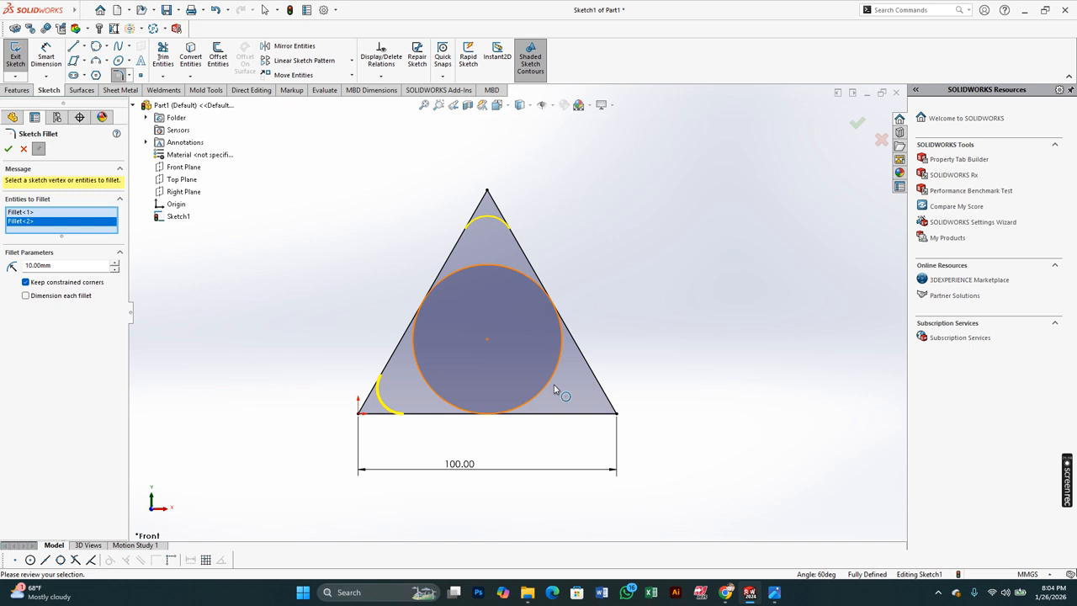
pyautogui.click(558, 414)
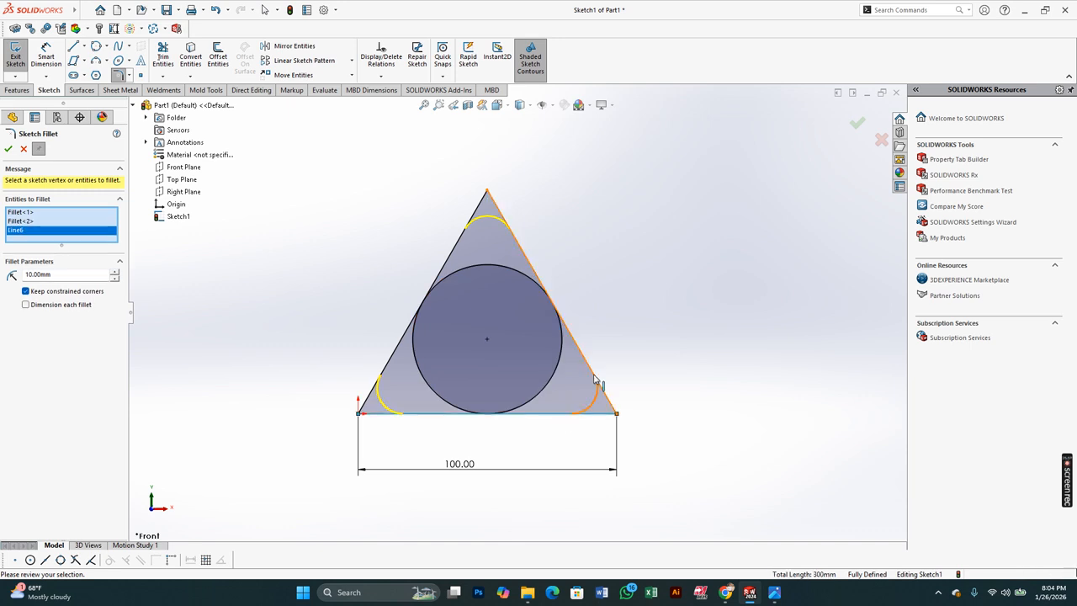
pyautogui.click(594, 380)
pyautogui.click(566, 304)
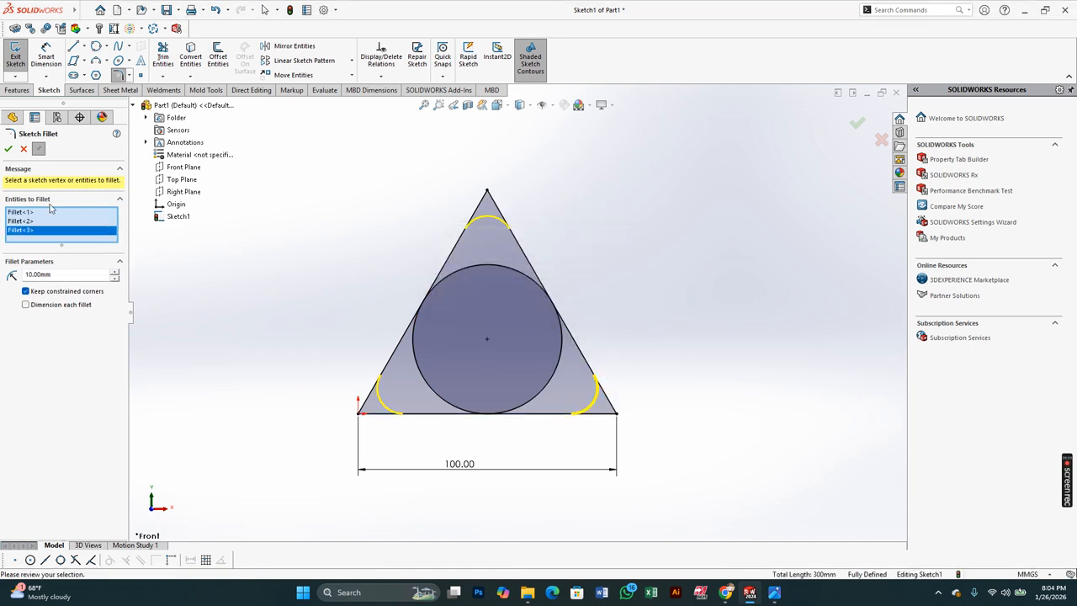
pyautogui.click(10, 148)
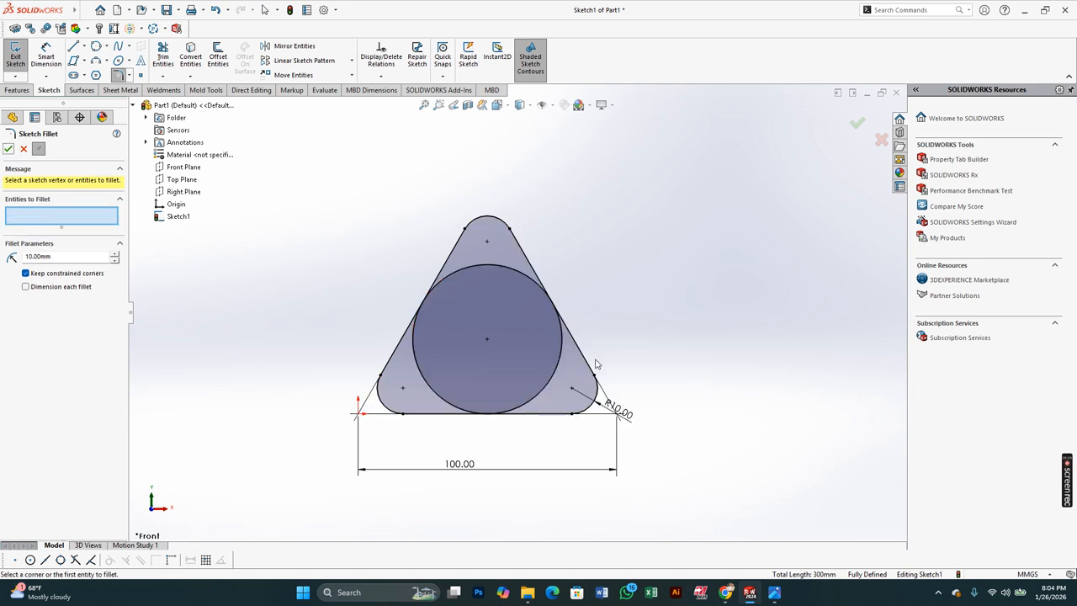
pyautogui.press('Escape')
# Delete the whole filleted triangle, its inscribed circle and the dimensions, leaving the sketch empty
pyautogui.scroll(-2, 597, 369)
pyautogui.scroll(2, 384, 344)
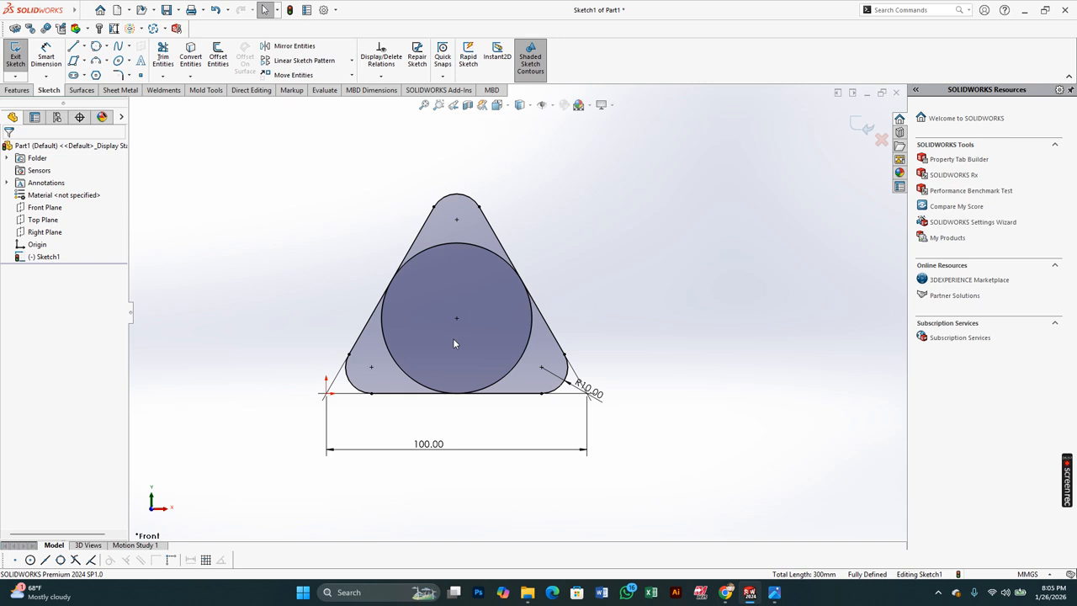
pyautogui.moveTo(280, 446)
pyautogui.mouseDown()
pyautogui.moveTo(337, 197)
pyautogui.moveTo(679, 532)
pyautogui.moveTo(550, 517)
pyautogui.mouseUp()
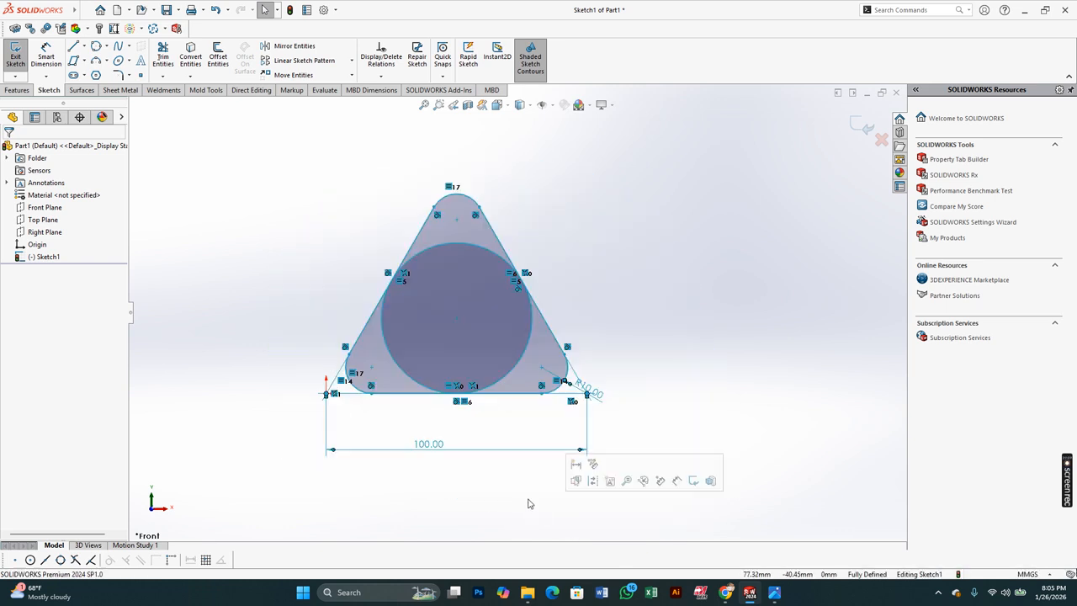
pyautogui.press('Delete')
pyautogui.scroll(-6, 317, 406)
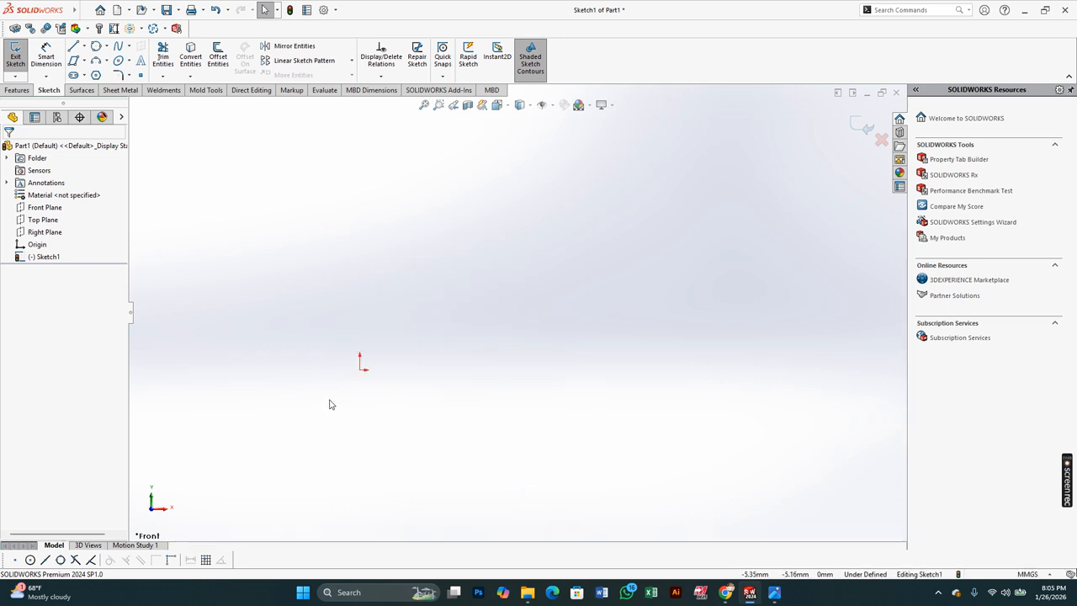
# Sketch a closed four-sided outline line by line from the origin, and delete the whole outline
pyautogui.click(84, 62)
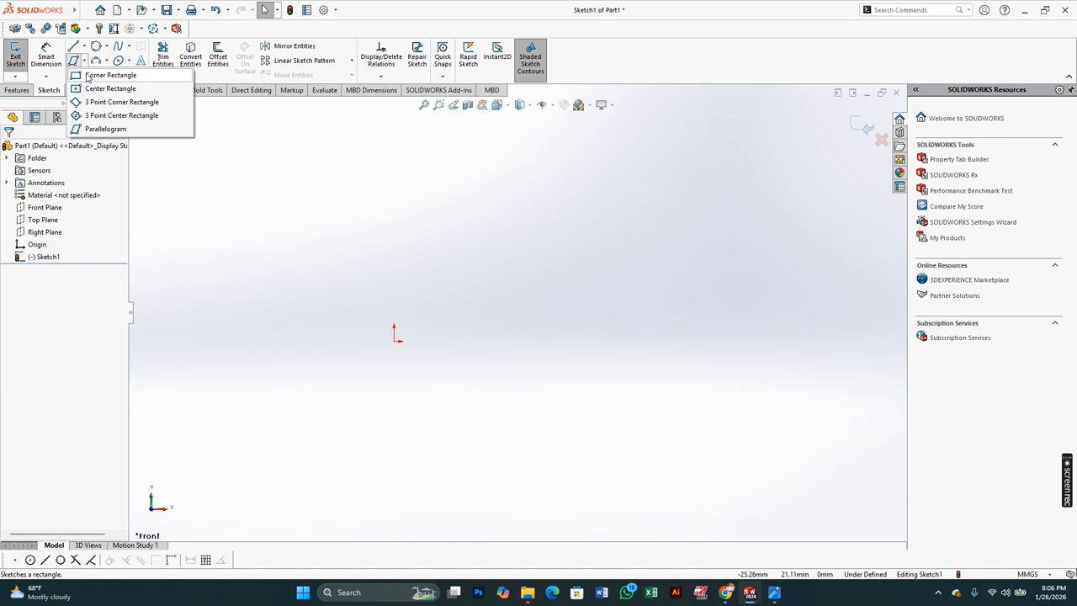
pyautogui.click(110, 75)
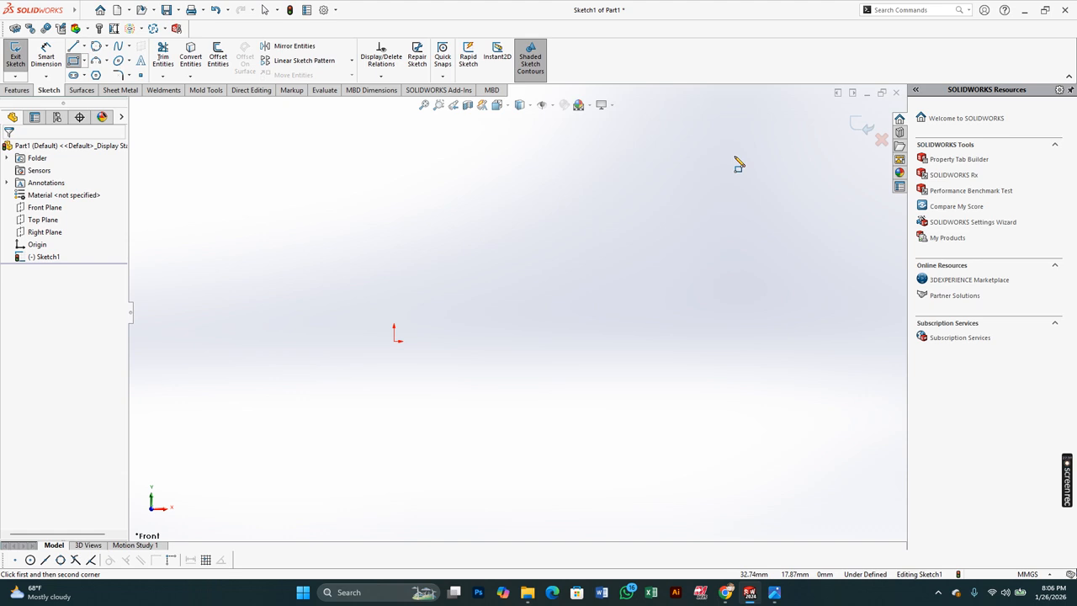
pyautogui.click(84, 47)
pyautogui.click(88, 64)
pyautogui.click(395, 340)
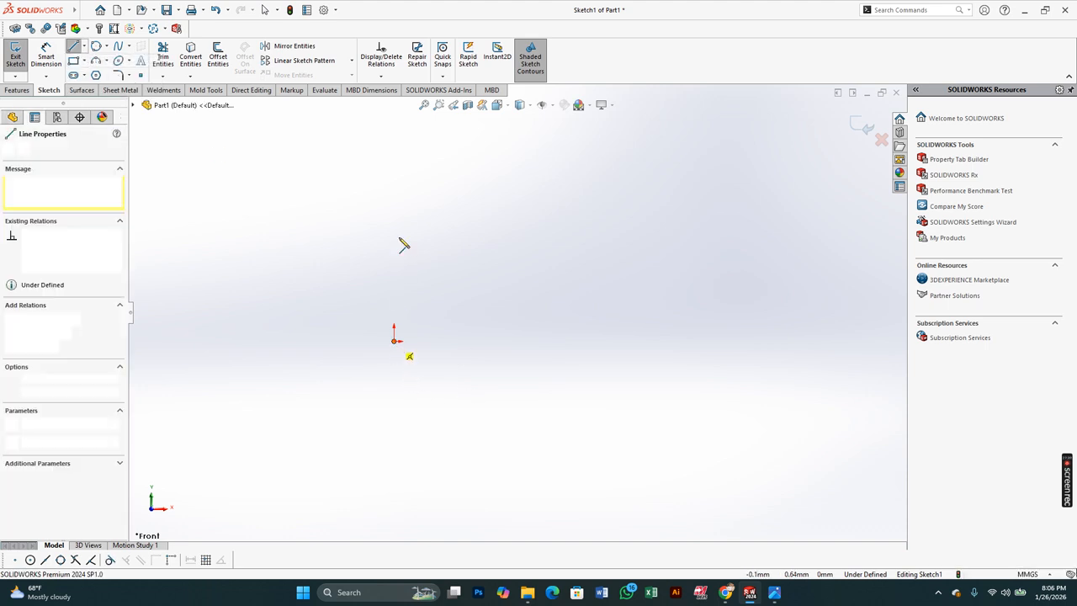
pyautogui.click(399, 232)
pyautogui.click(592, 232)
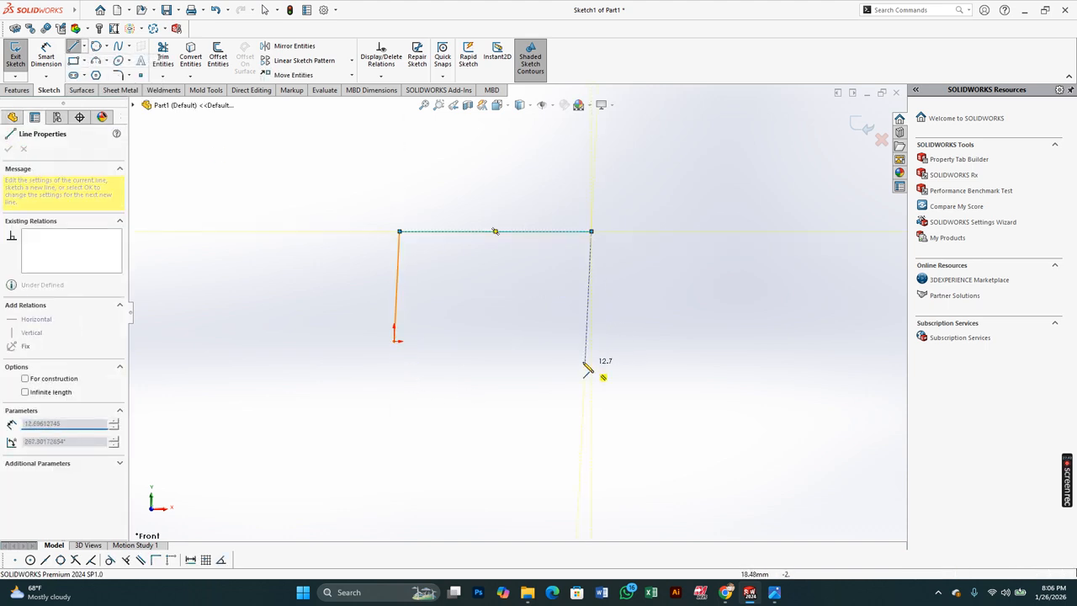
pyautogui.click(591, 344)
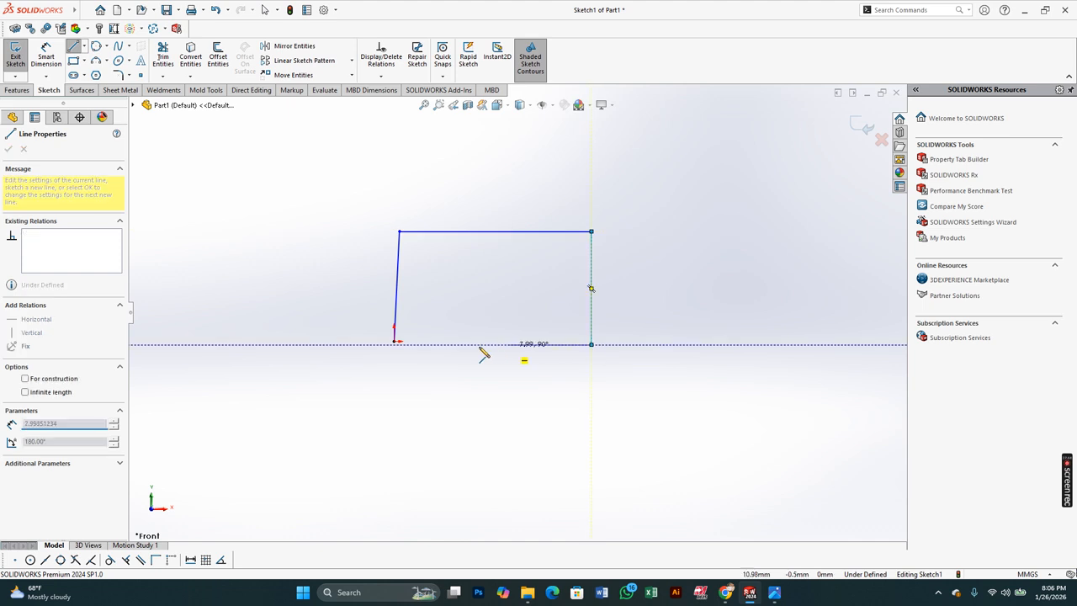
pyautogui.click(396, 343)
pyautogui.rightClick(397, 342)
pyautogui.click(428, 351)
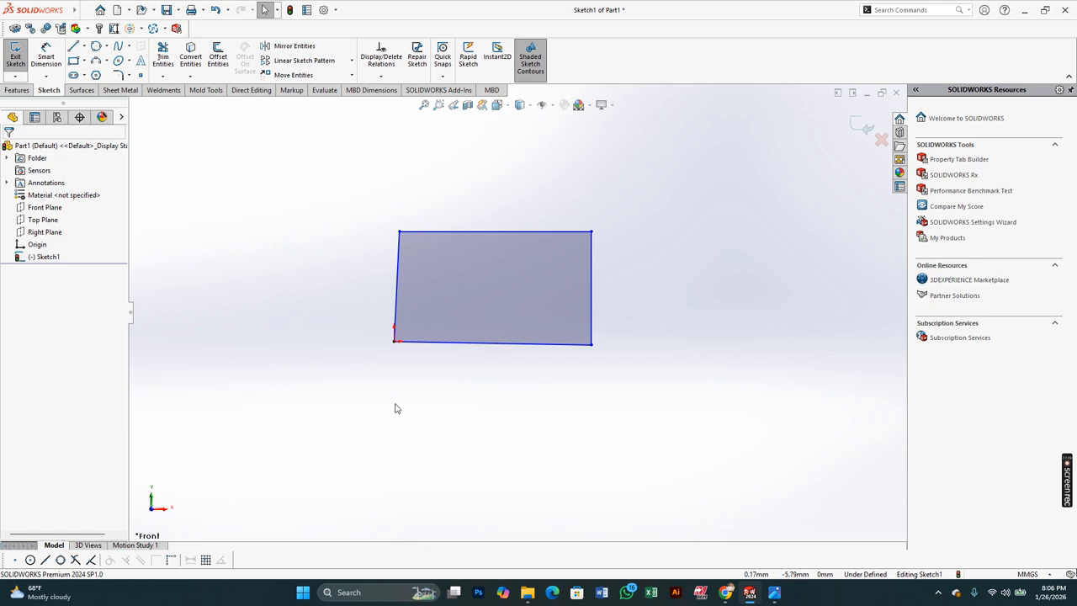
pyautogui.moveTo(384, 236)
pyautogui.mouseDown()
pyautogui.moveTo(640, 315)
pyautogui.moveTo(573, 380)
pyautogui.mouseUp()
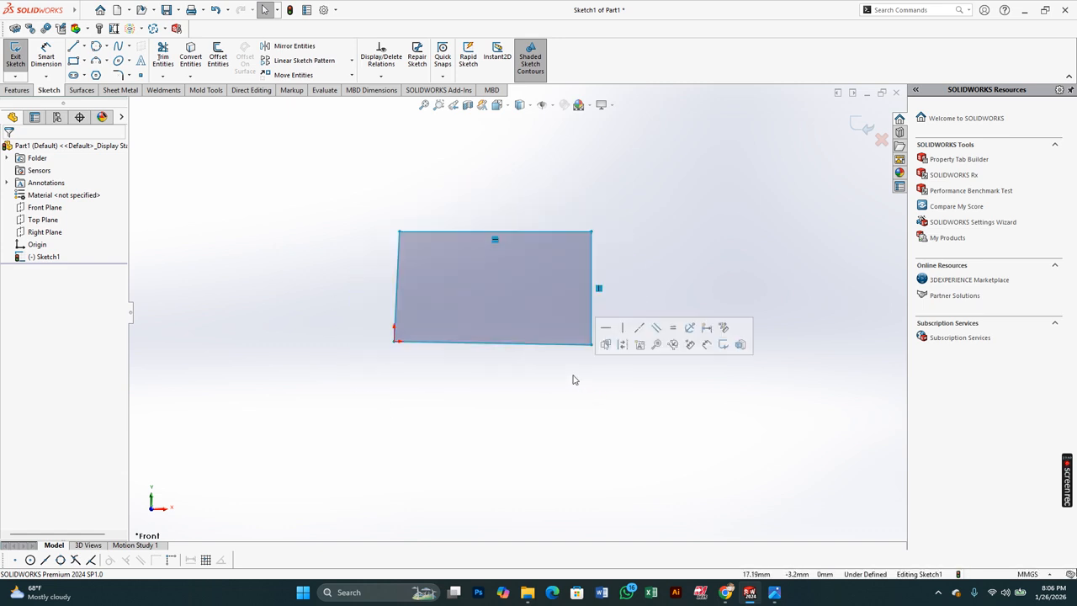
pyautogui.press('Delete')
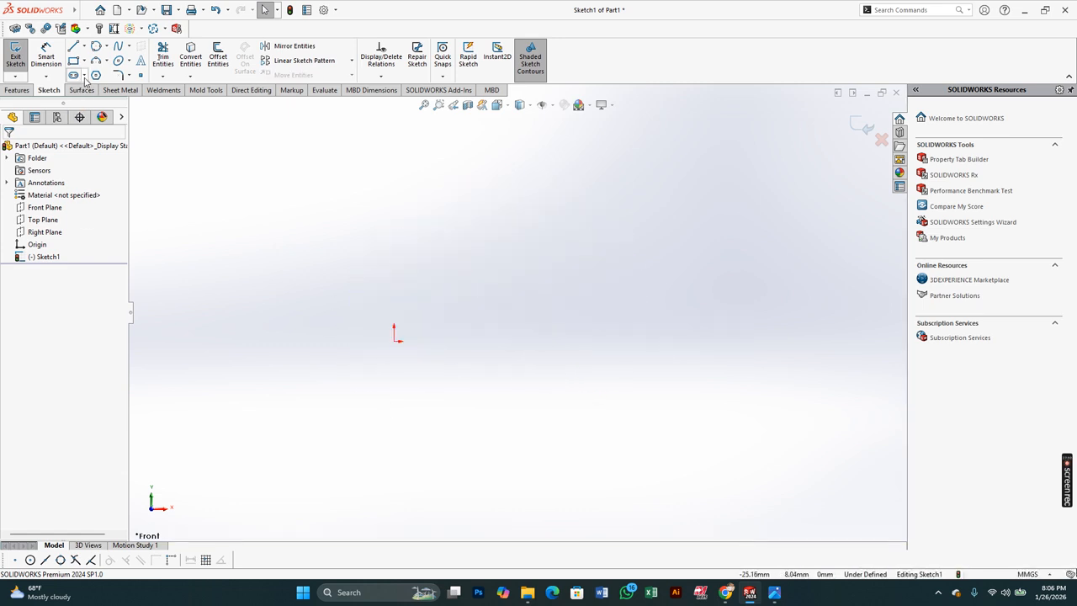
# Sketch a corner rectangle from the origin up to the right, about 25 mm wide and 14.5 mm high
pyautogui.click(85, 61)
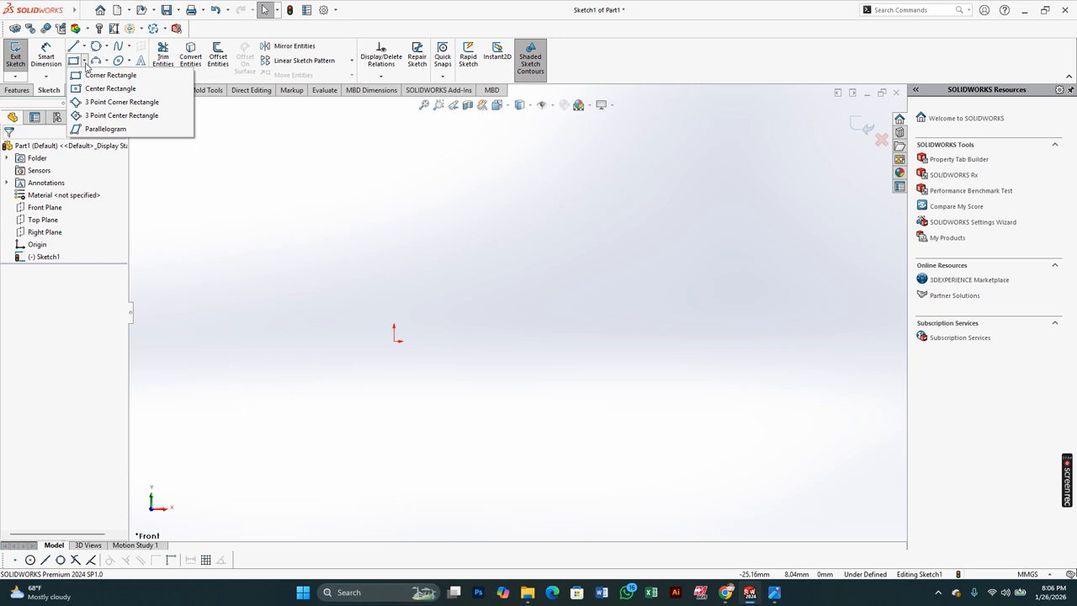
pyautogui.click(86, 76)
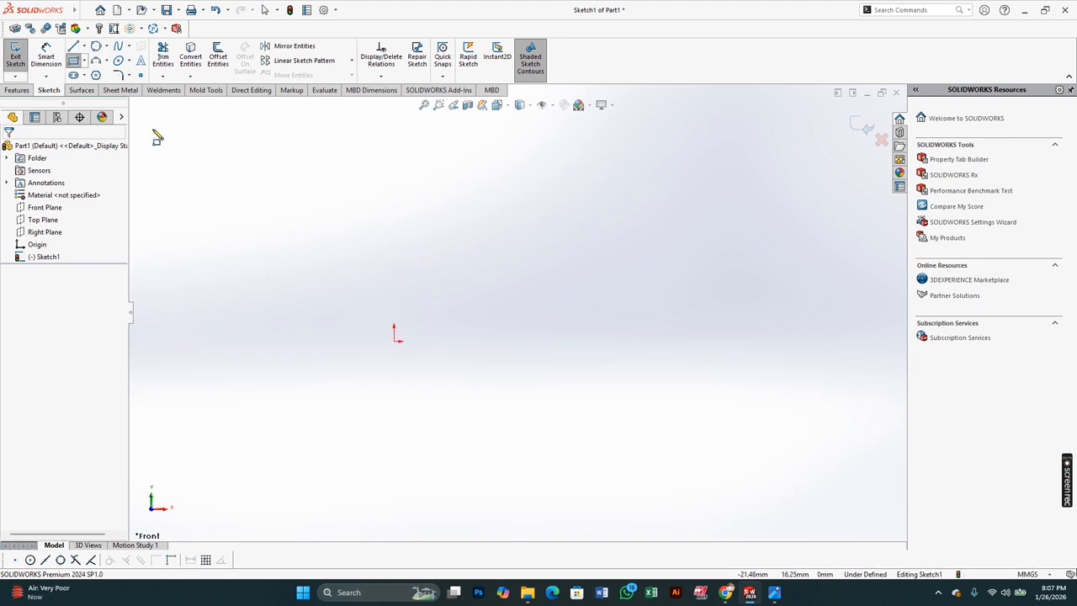
pyautogui.click(86, 62)
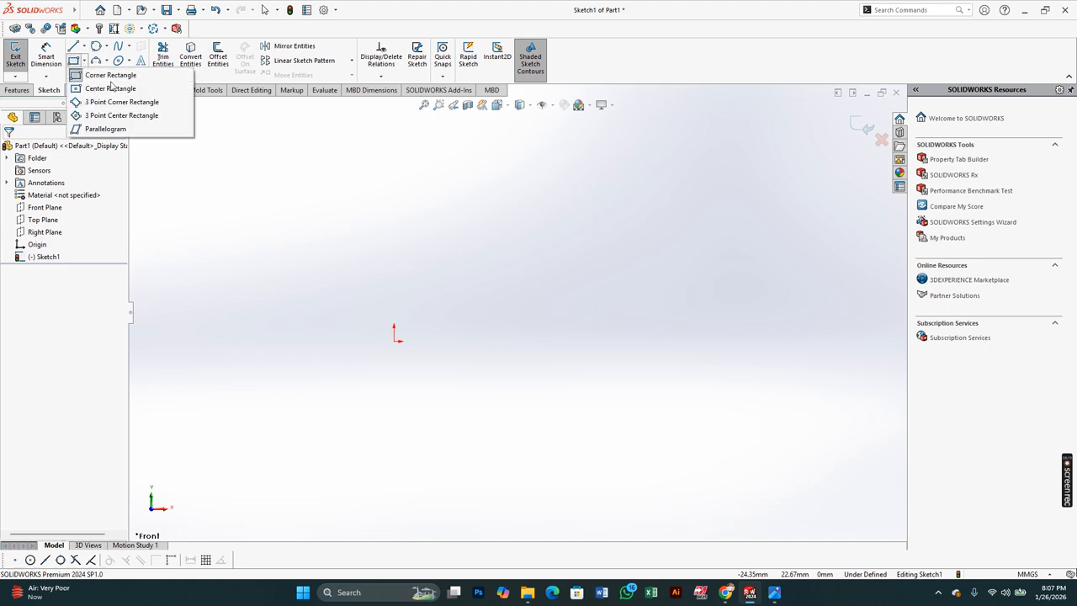
pyautogui.click(107, 89)
pyautogui.click(73, 61)
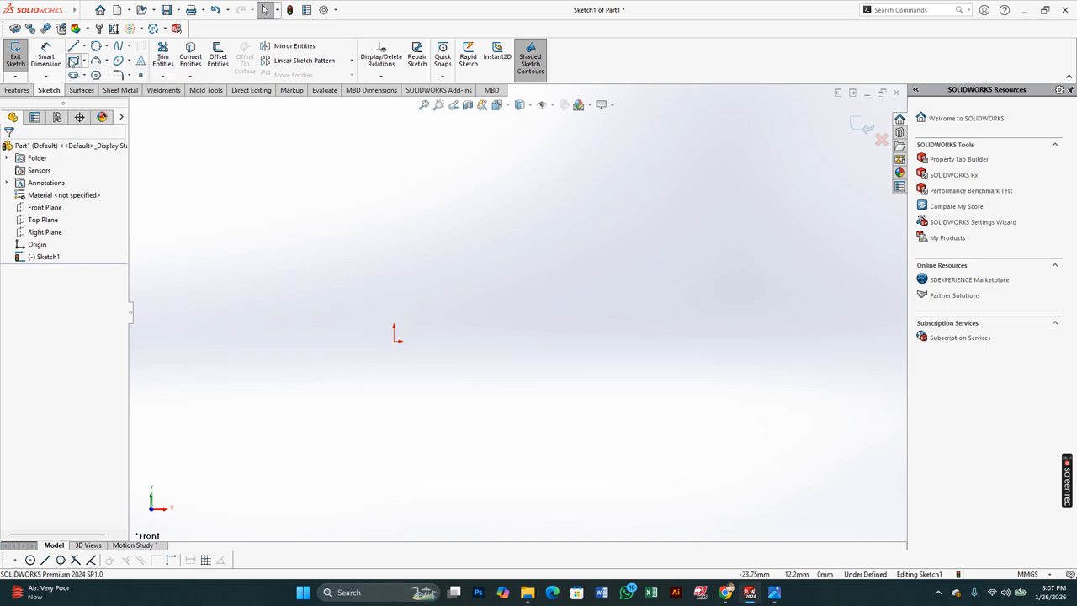
pyautogui.moveTo(394, 341)
pyautogui.mouseDown()
pyautogui.moveTo(396, 270)
pyautogui.moveTo(440, 216)
pyautogui.moveTo(656, 192)
pyautogui.mouseUp()
pyautogui.rightClick(659, 195)
pyautogui.click(674, 198)
# Dimension the rectangle's left side, place the dimension outside it and set it to 15 mm
pyautogui.scroll(-2, 517, 206)
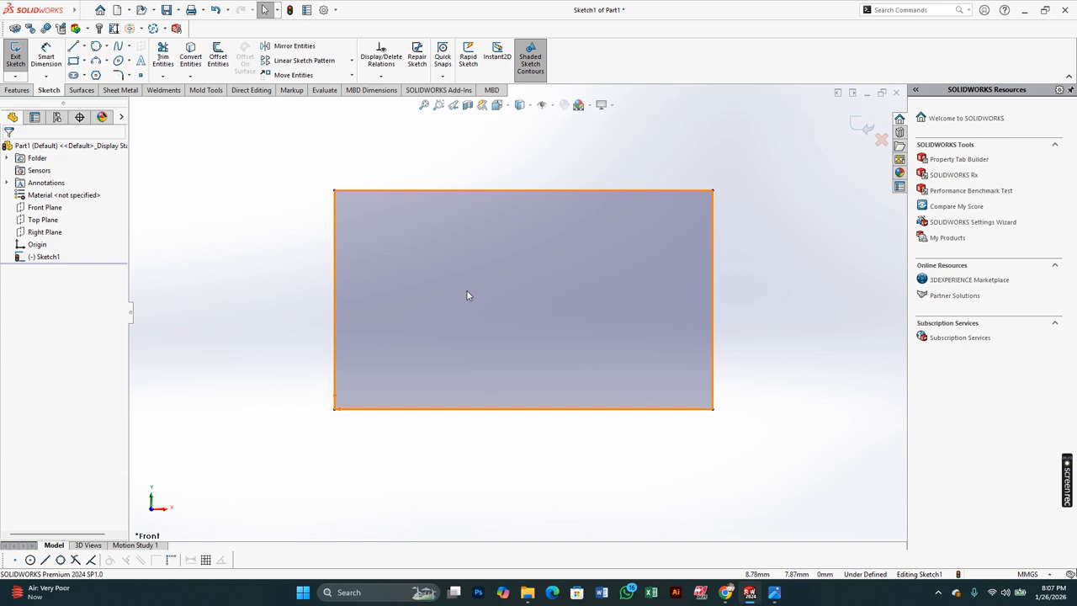
pyautogui.moveTo(250, 373); pyautogui.dragTo(270, 270, button='right')
pyautogui.click(336, 277)
pyautogui.click(277, 281)
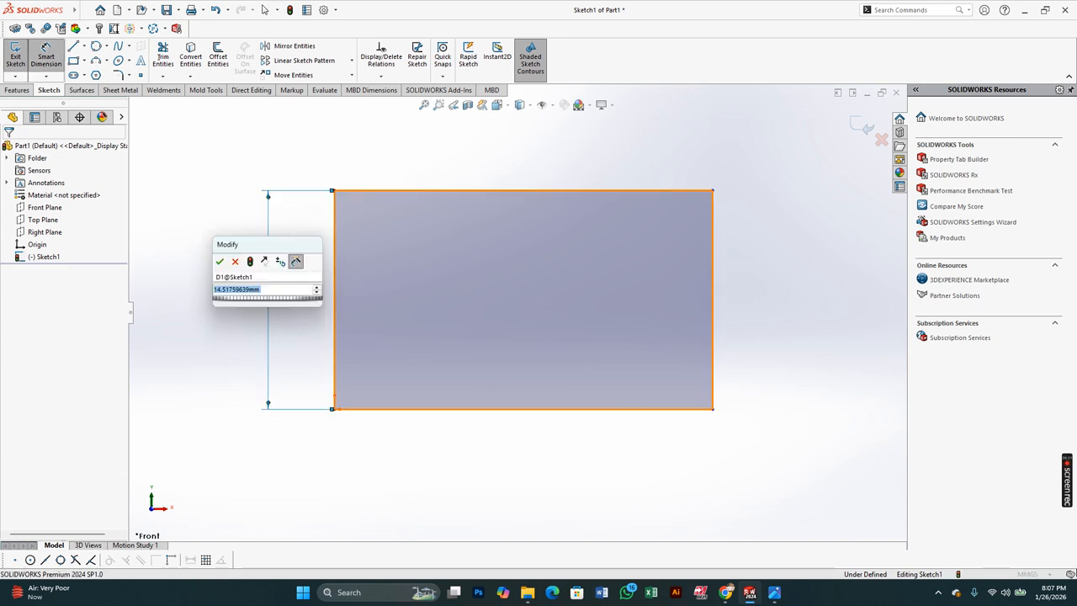
pyautogui.write('15')
pyautogui.press('Return')
pyautogui.press('Escape')
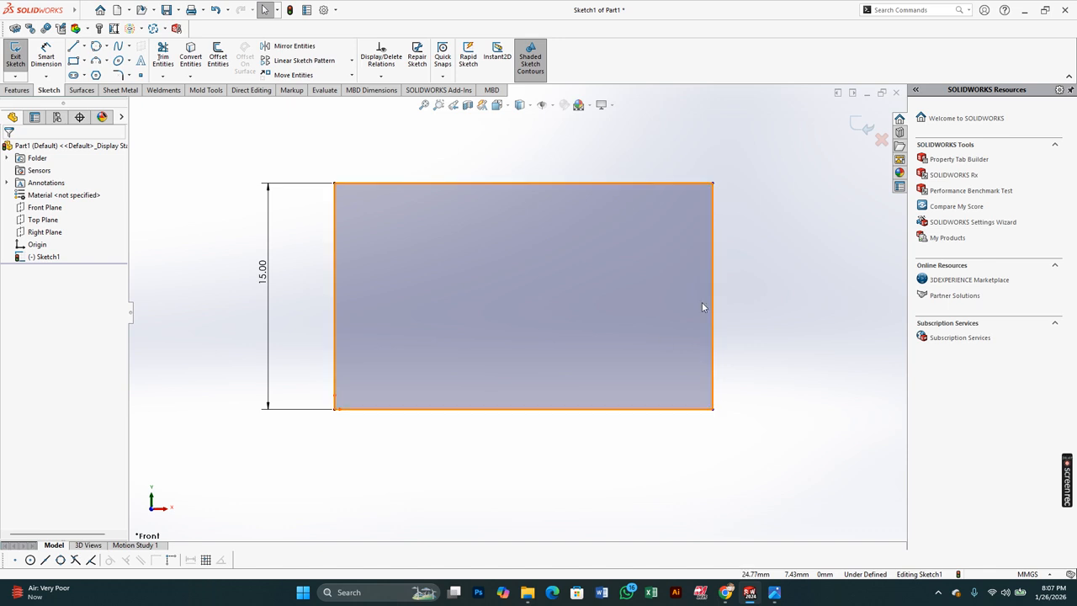
# Dimension the rectangle's top edge, place the dimension above it and set it to 25 mm
pyautogui.moveTo(255, 465); pyautogui.dragTo(236, 356, button='right')
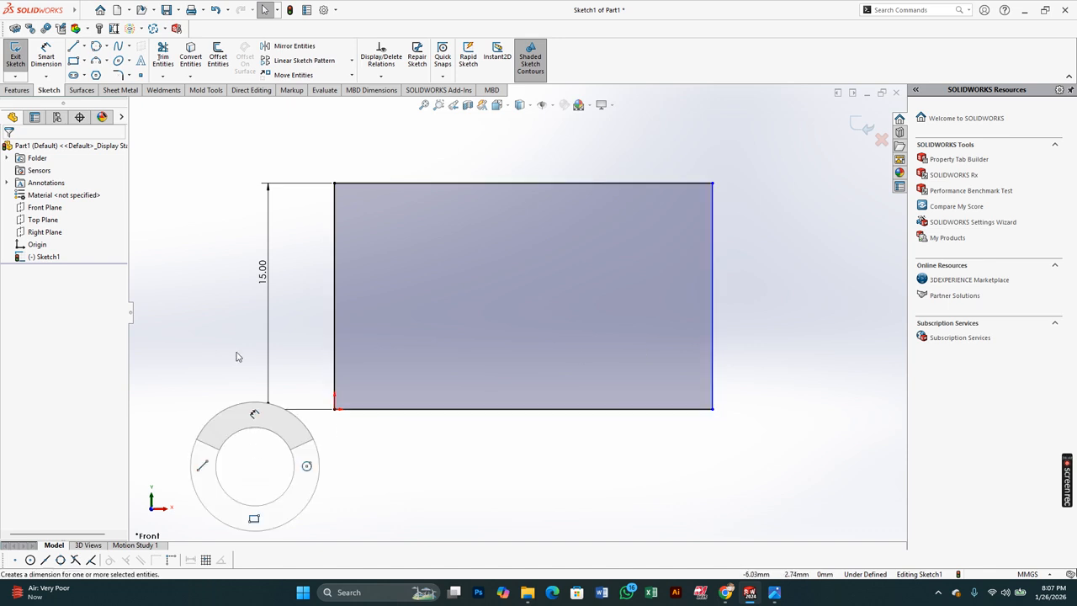
pyautogui.click(389, 183)
pyautogui.click(422, 163)
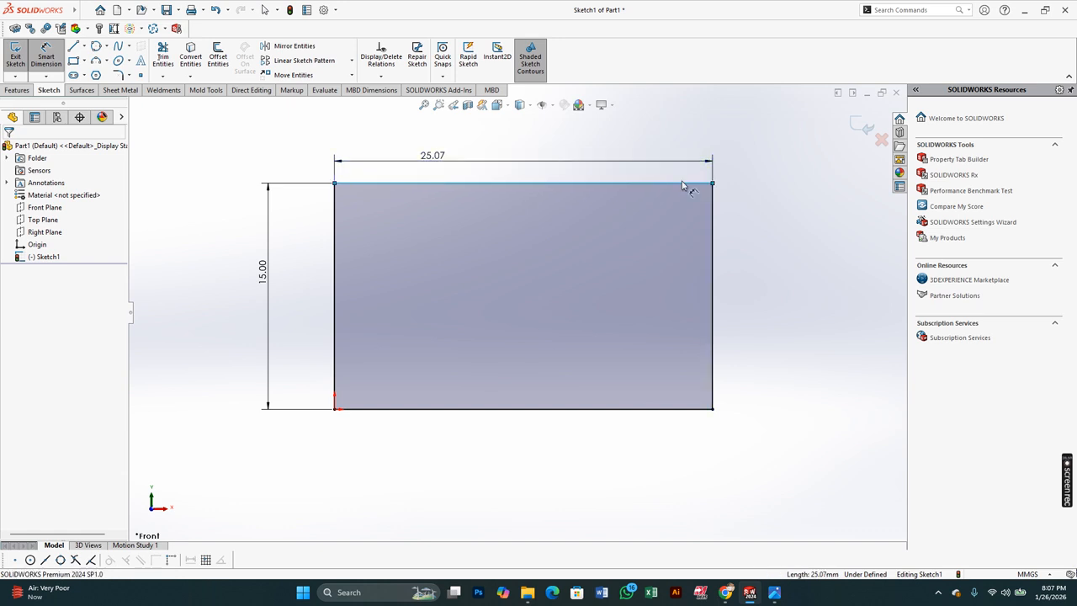
pyautogui.write('25')
pyautogui.press('Return')
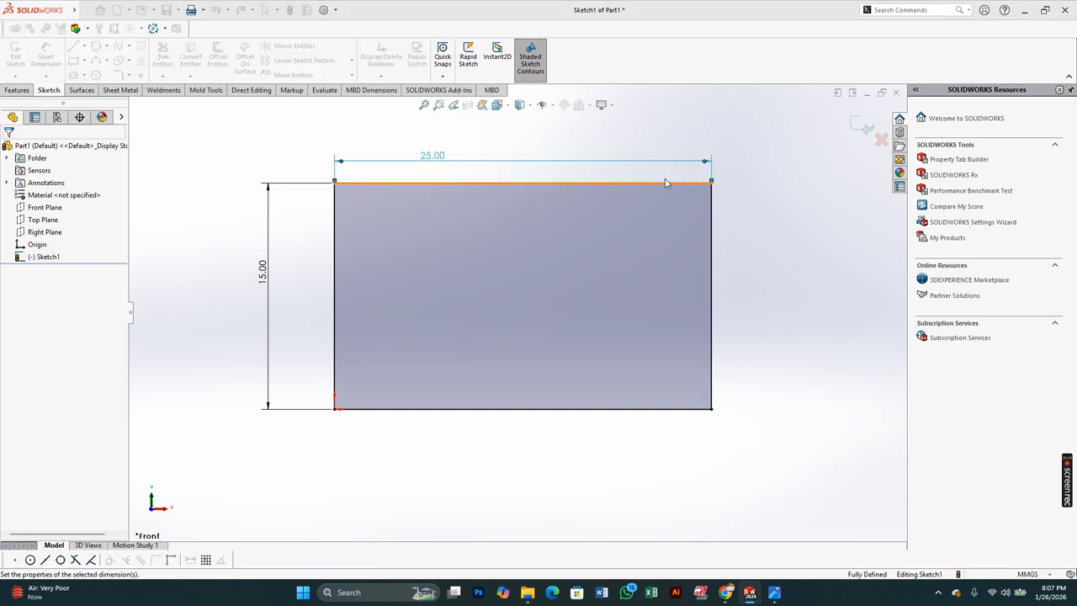
pyautogui.press('Escape')
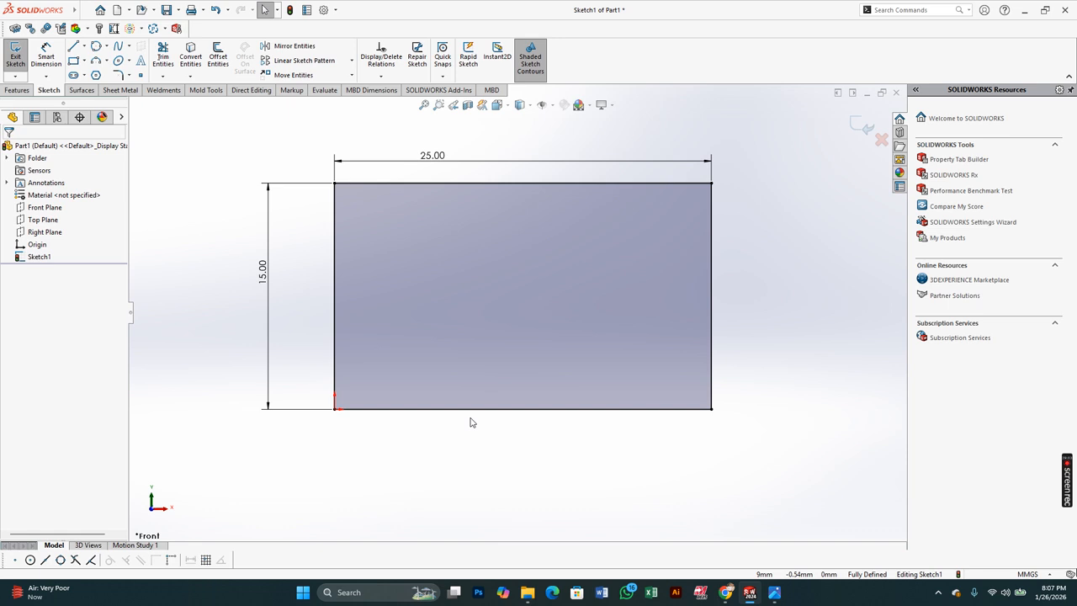
# Delete the whole 25 by 15 mm rectangle together with its dimensions
pyautogui.scroll(3, 206, 434)
pyautogui.moveTo(288, 452)
pyautogui.mouseDown()
pyautogui.moveTo(310, 135)
pyautogui.moveTo(528, 425)
pyautogui.mouseUp()
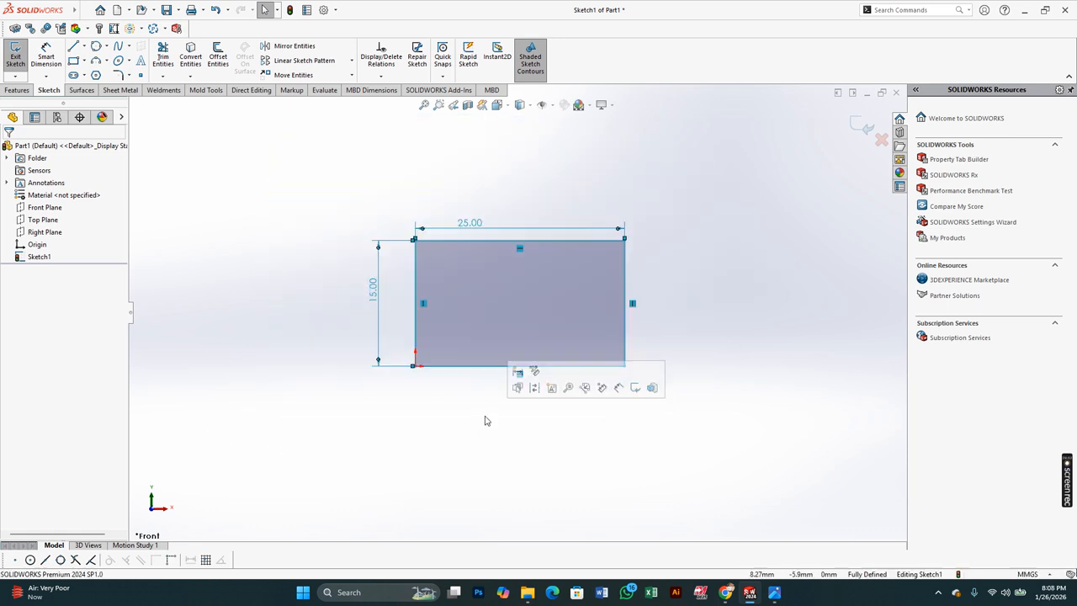
pyautogui.press('Delete')
# Sketch a center rectangle centred on the origin, about 50 mm wide and 30 mm high, and end the rectangle command
pyautogui.click(85, 62)
pyautogui.click(89, 93)
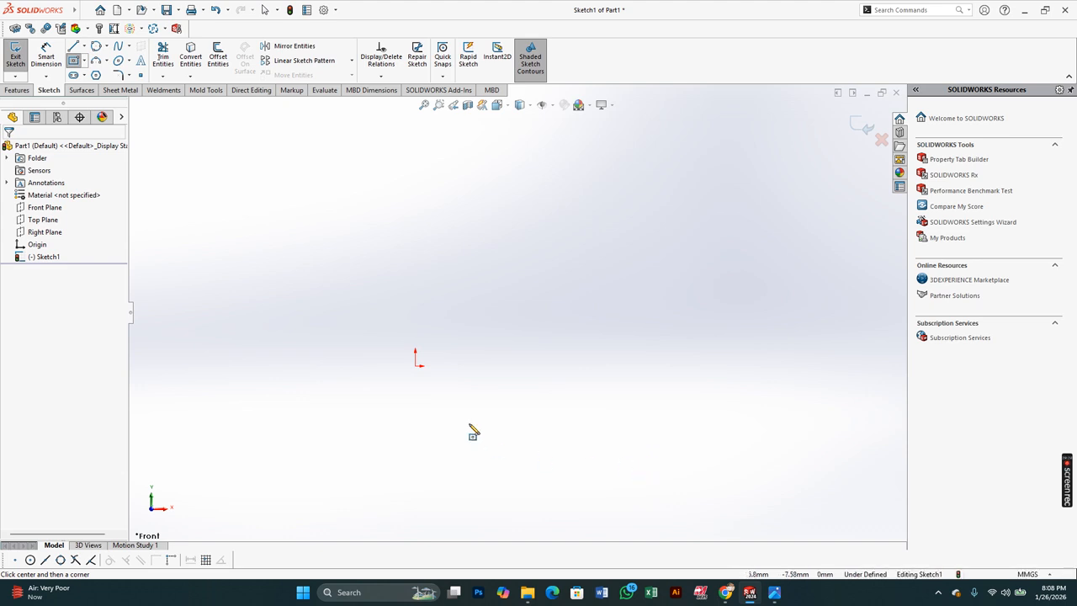
pyautogui.click(415, 366)
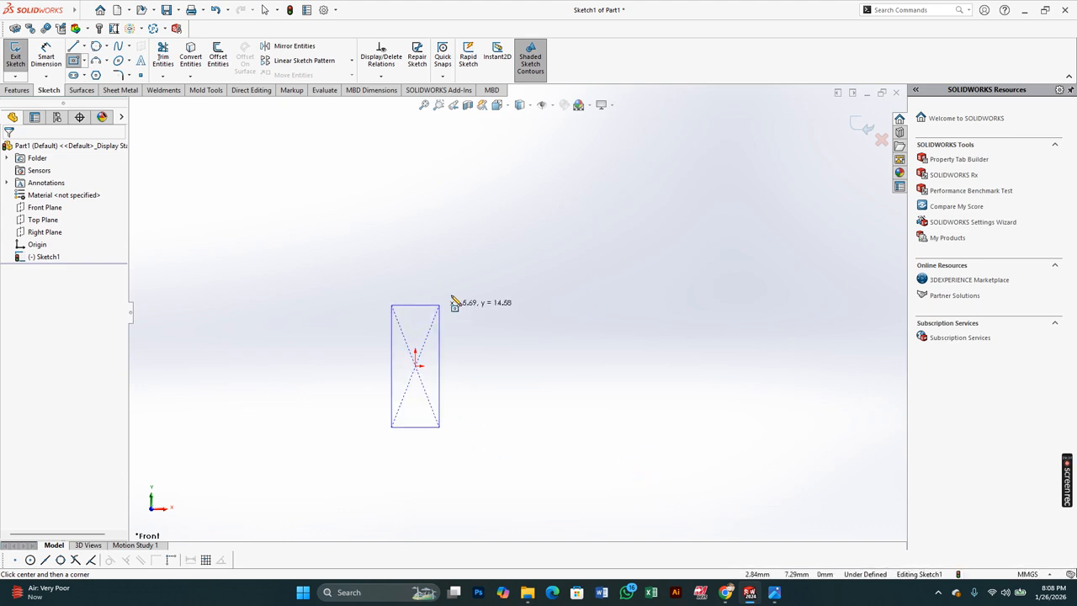
pyautogui.click(633, 243)
pyautogui.rightClick(630, 244)
pyautogui.click(642, 247)
pyautogui.scroll(3, 518, 303)
pyautogui.scroll(-2, 438, 334)
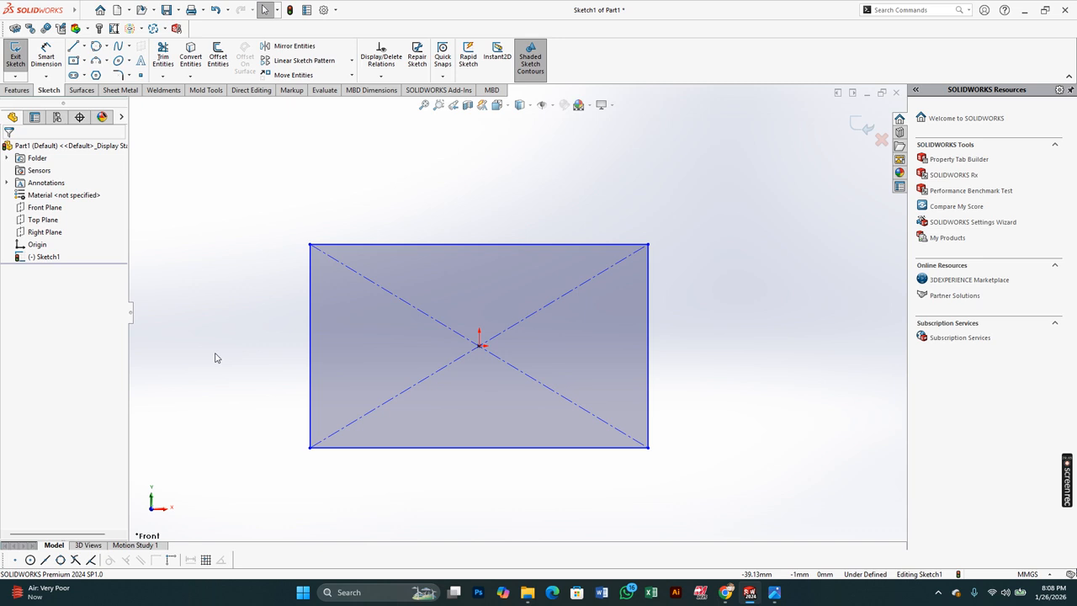
# Dimension the center rectangle's left side with Smart Dimension, place the dimension outside it and set it to 30 mm
pyautogui.click(49, 52)
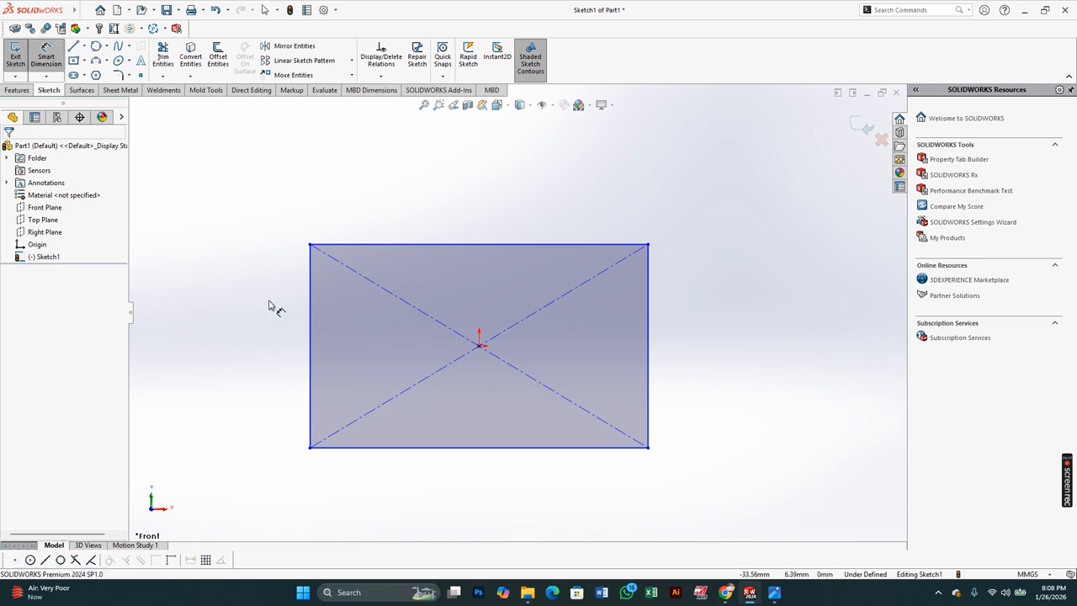
pyautogui.click(309, 300)
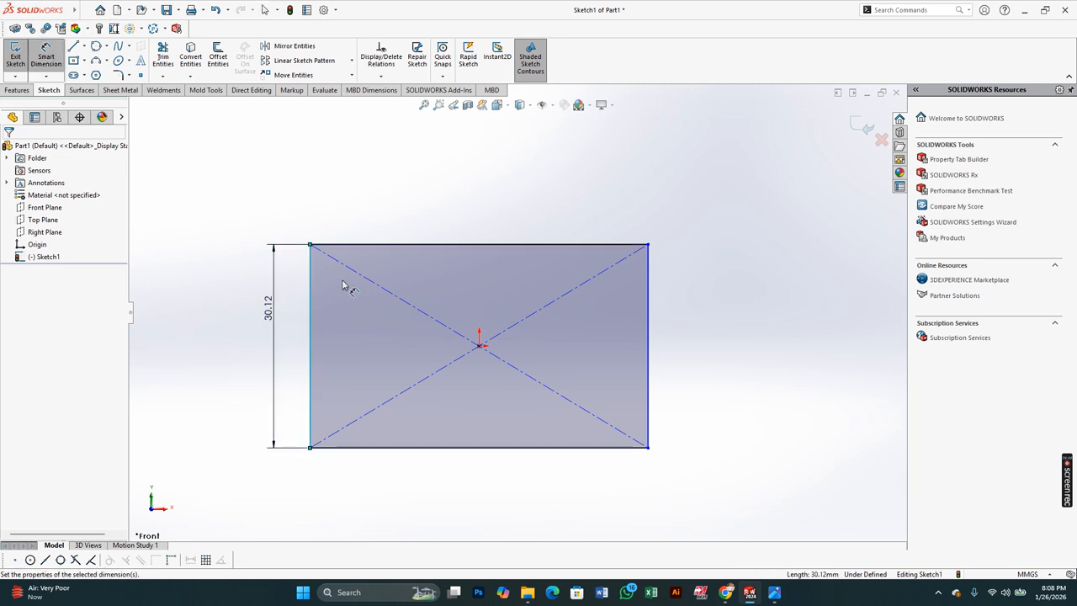
pyautogui.click(273, 320)
pyautogui.write('30')
pyautogui.press('Return')
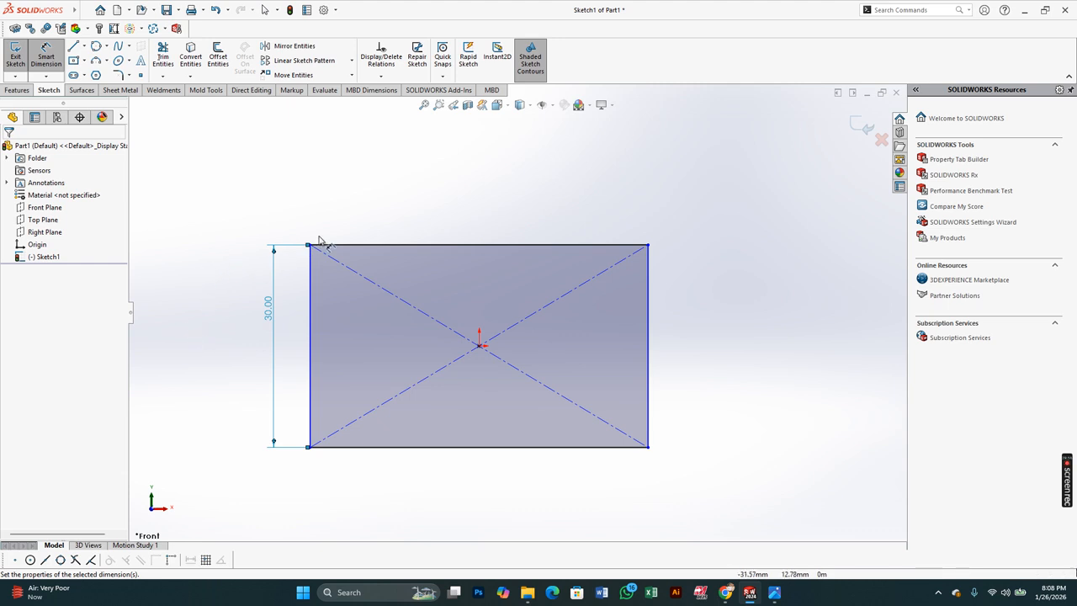
# Dimension the center rectangle's top edge, place the dimension above it and set it to 40 mm
pyautogui.click(374, 245)
pyautogui.click(549, 227)
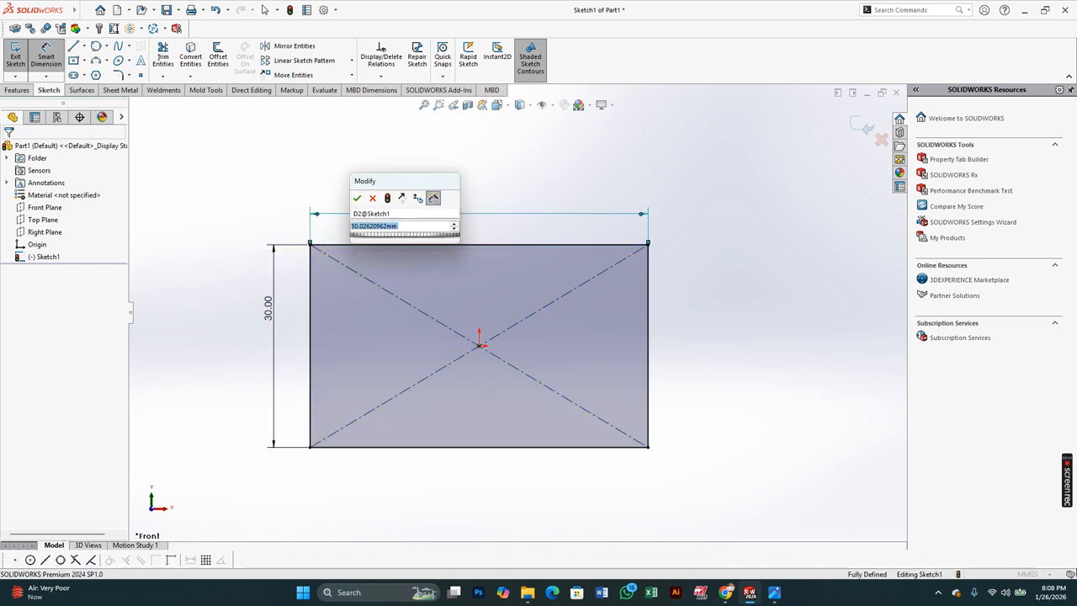
pyautogui.write('=')
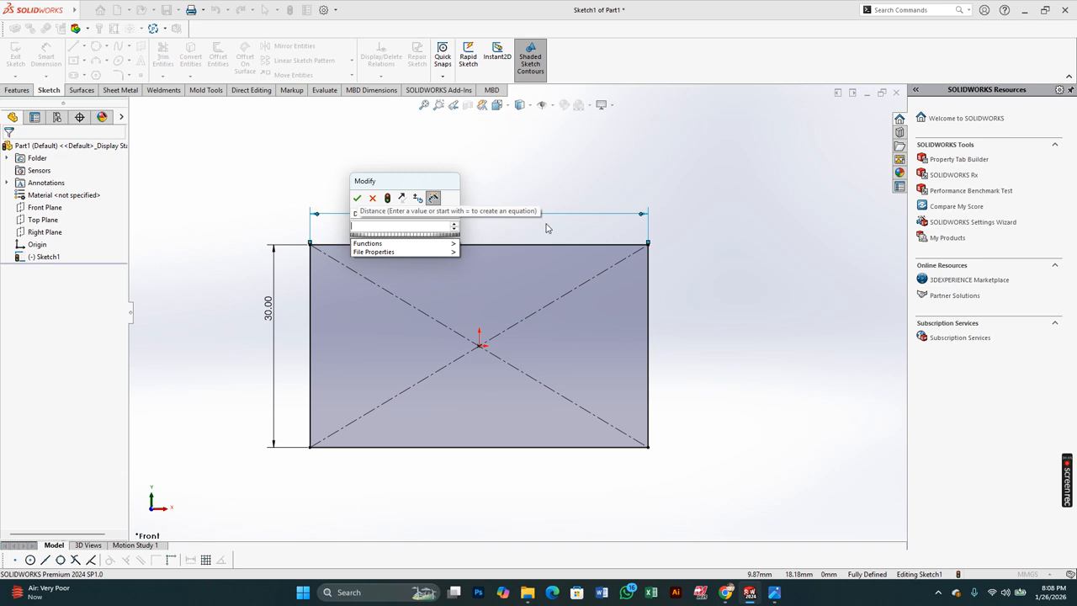
pyautogui.write('40')
pyautogui.press('Return')
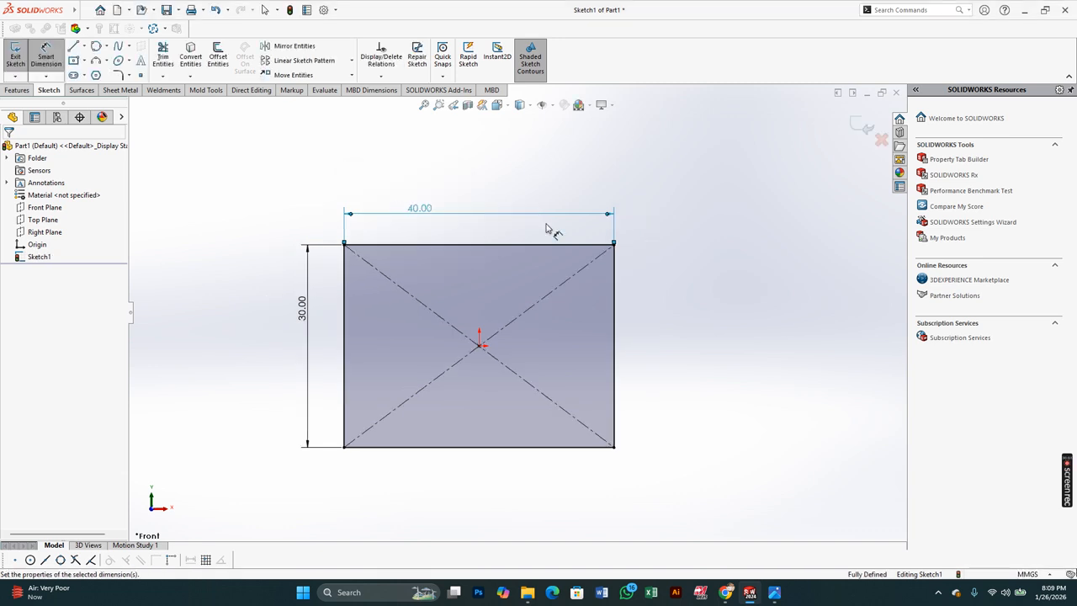
pyautogui.press('Escape')
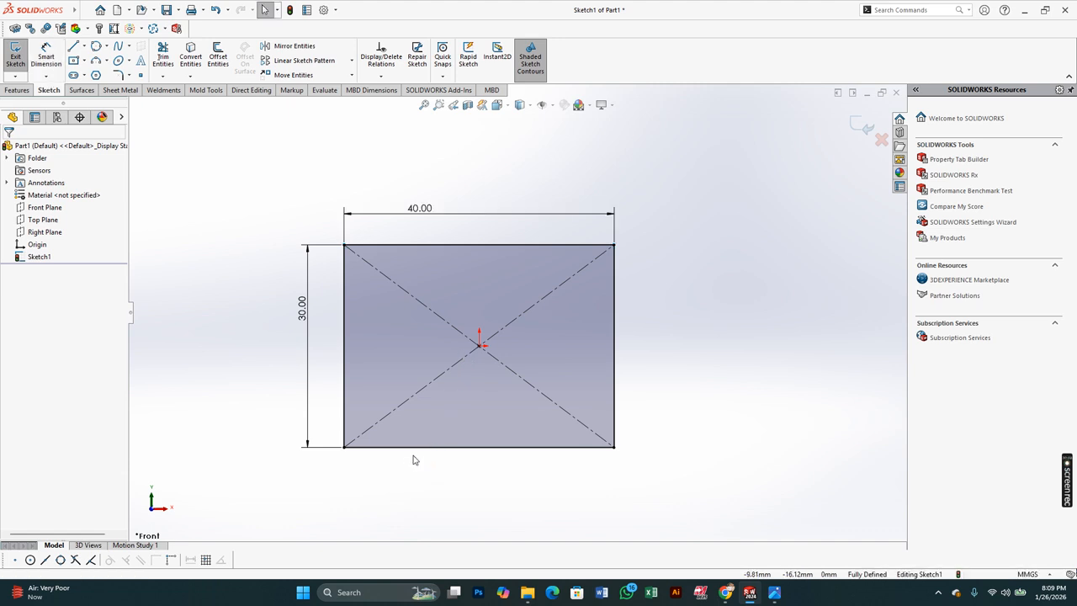
# Delete all of the center rectangle's lines, diagonals and dimensions, leaving the sketch empty
pyautogui.moveTo(295, 497)
pyautogui.mouseDown()
pyautogui.moveTo(289, 224)
pyautogui.moveTo(693, 330)
pyautogui.moveTo(485, 477)
pyautogui.mouseUp()
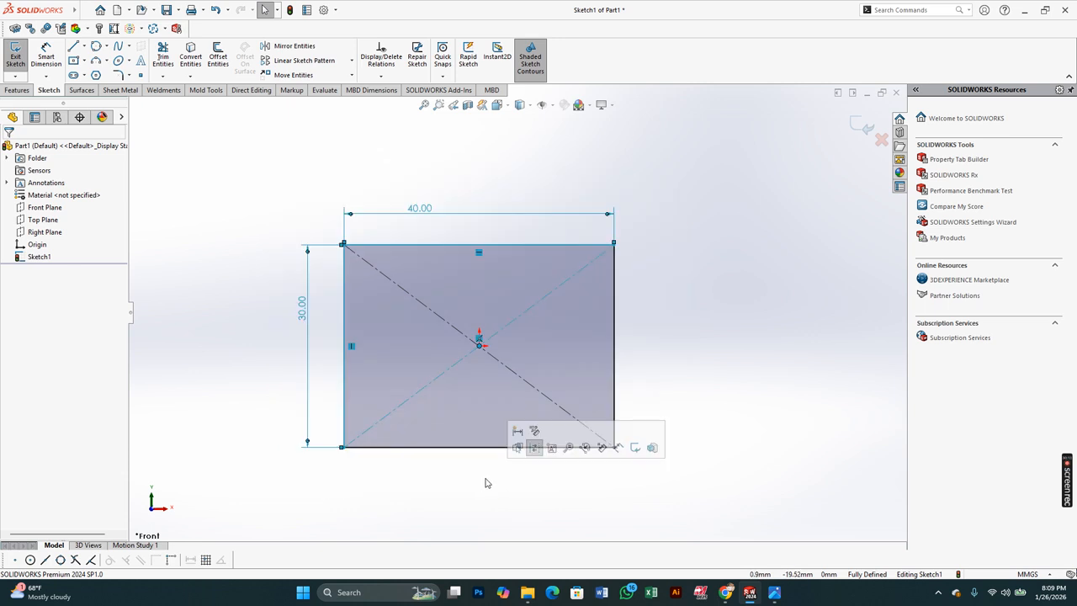
pyautogui.press('Delete')
pyautogui.moveTo(318, 488)
pyautogui.mouseDown()
pyautogui.moveTo(644, 253)
pyautogui.moveTo(532, 455)
pyautogui.mouseUp()
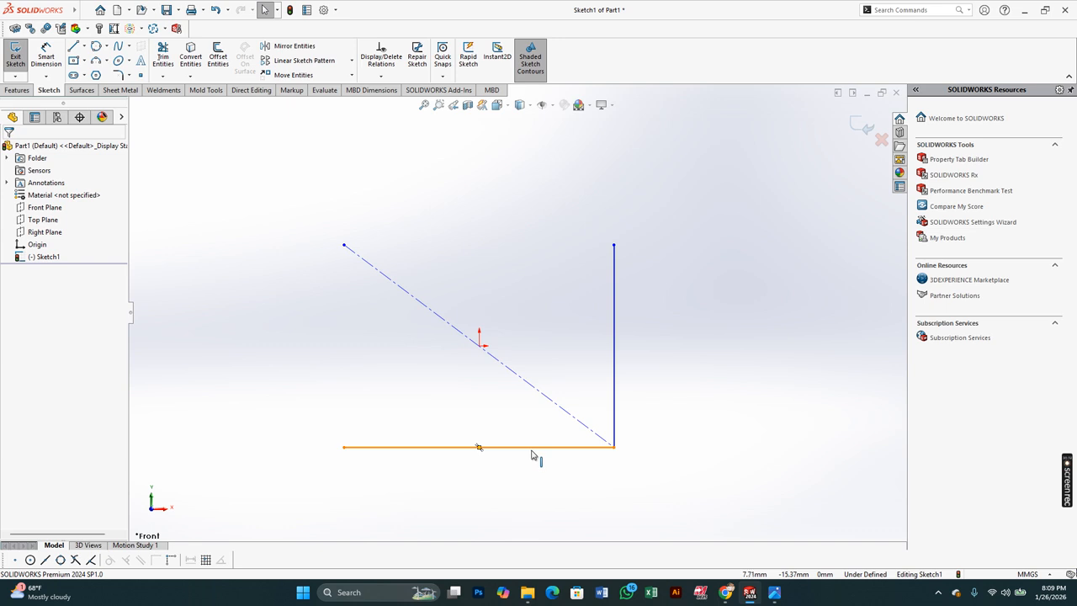
pyautogui.moveTo(291, 498)
pyautogui.mouseDown()
pyautogui.moveTo(440, 194)
pyautogui.moveTo(680, 430)
pyautogui.moveTo(564, 462)
pyautogui.mouseUp()
pyautogui.press('Delete')
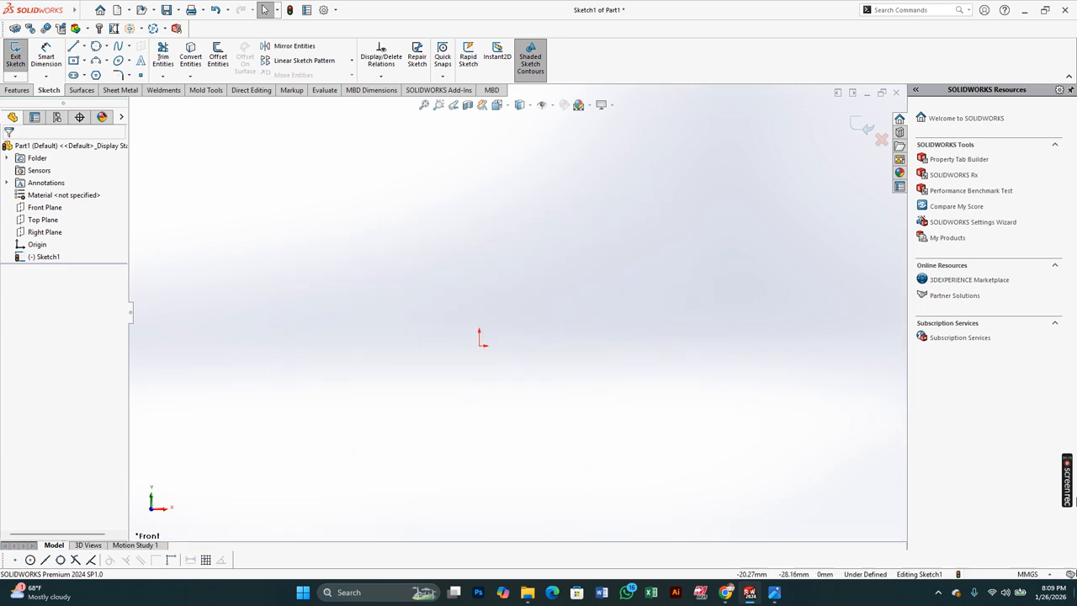
# Sketch a corner rectangle from the origin up to the right, about 22 mm high, and end the rectangle command
pyautogui.click(85, 61)
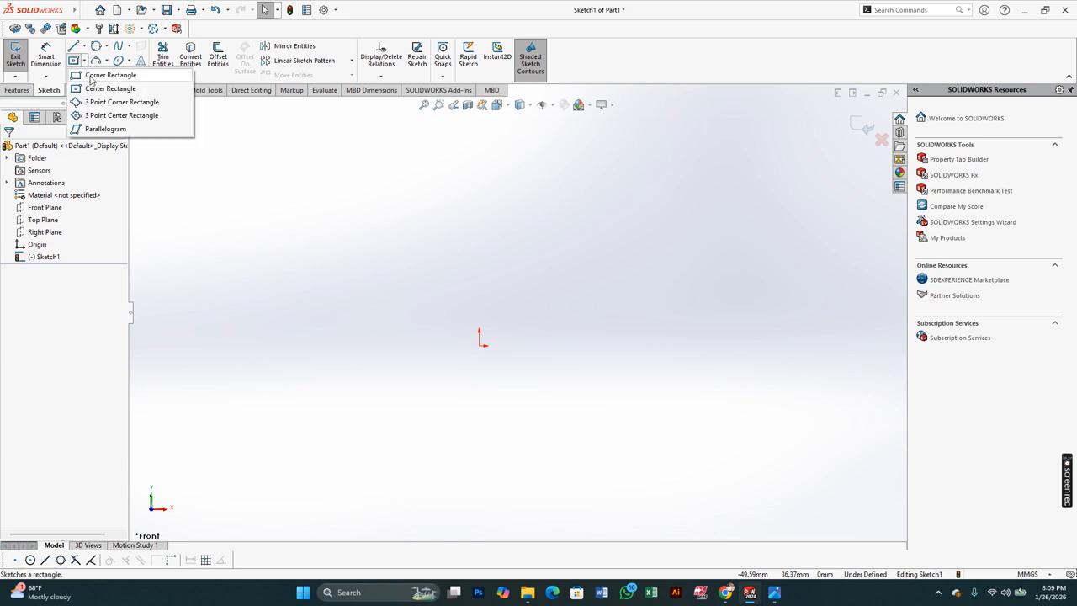
pyautogui.click(97, 76)
pyautogui.moveTo(480, 346)
pyautogui.mouseDown()
pyautogui.moveTo(620, 230)
pyautogui.moveTo(738, 198)
pyautogui.mouseUp()
pyautogui.rightClick(738, 198)
pyautogui.click(766, 206)
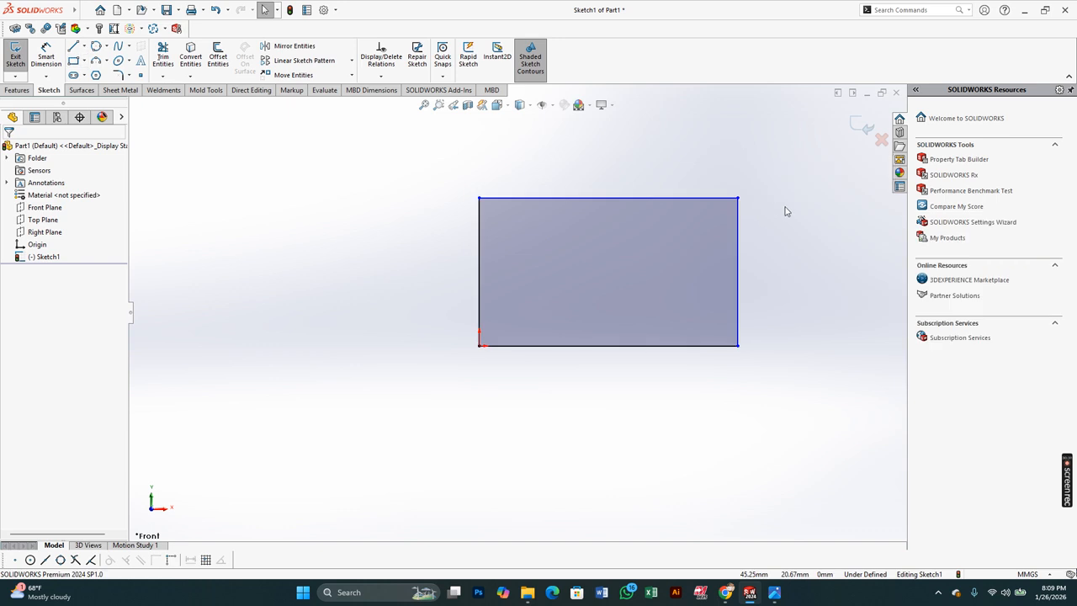
pyautogui.scroll(-3, 785, 212)
pyautogui.scroll(3, 729, 234)
# Dimension the corner rectangle's top edge, place the dimension above it and set it to 40 mm
pyautogui.press('d')
pyautogui.click(383, 256)
pyautogui.click(543, 231)
pyautogui.write('40')
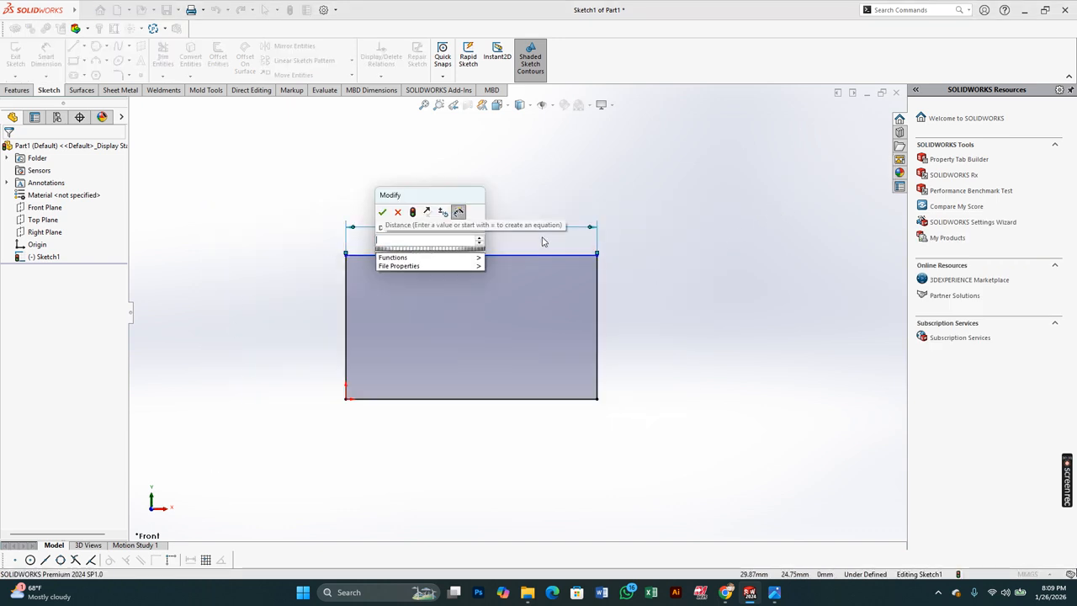
pyautogui.press('Return')
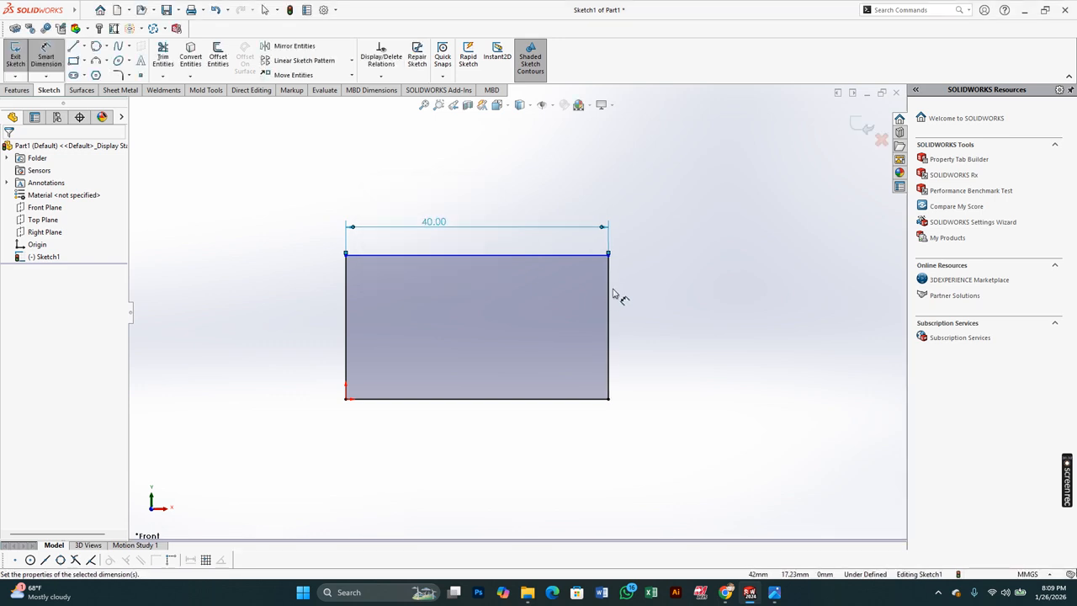
# Dimension the rectangle's right side, place the dimension outside it and set it to 20 mm
pyautogui.click(610, 295)
pyautogui.click(630, 290)
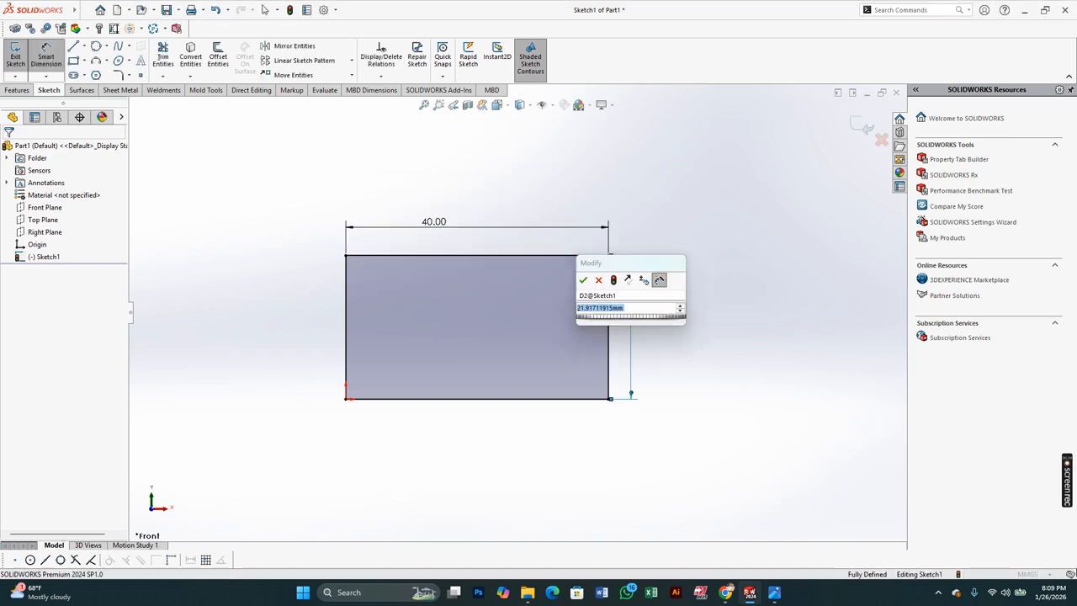
pyautogui.write('20')
pyautogui.press('Return')
pyautogui.scroll(-1, 444, 254)
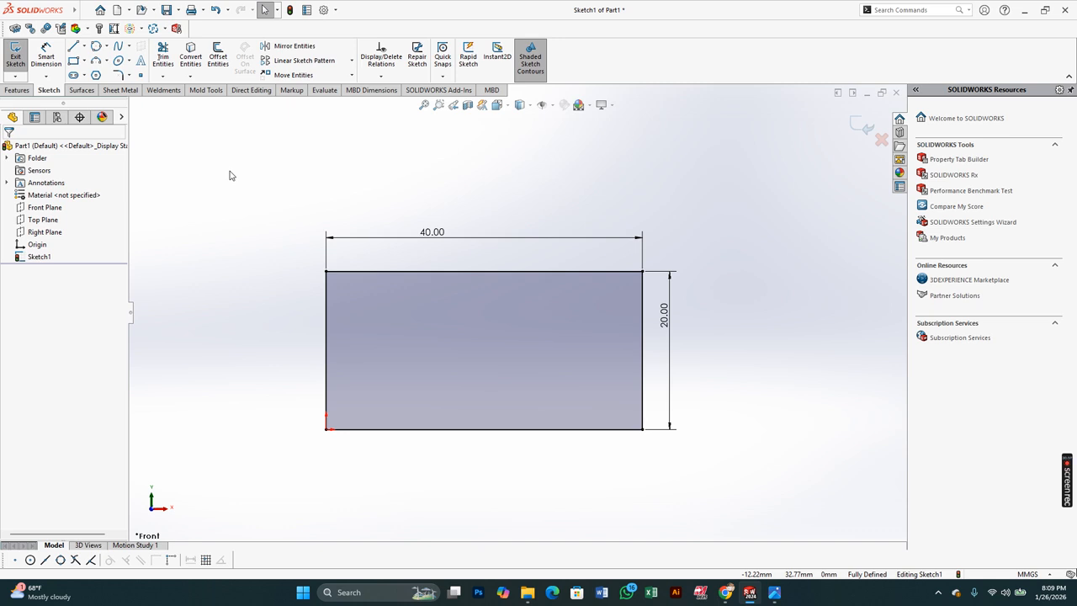
# Chamfer the rectangle's top-left corner with Sketch Chamfer, using Distance-distance with an equal distance of 10 mm
pyautogui.click(129, 76)
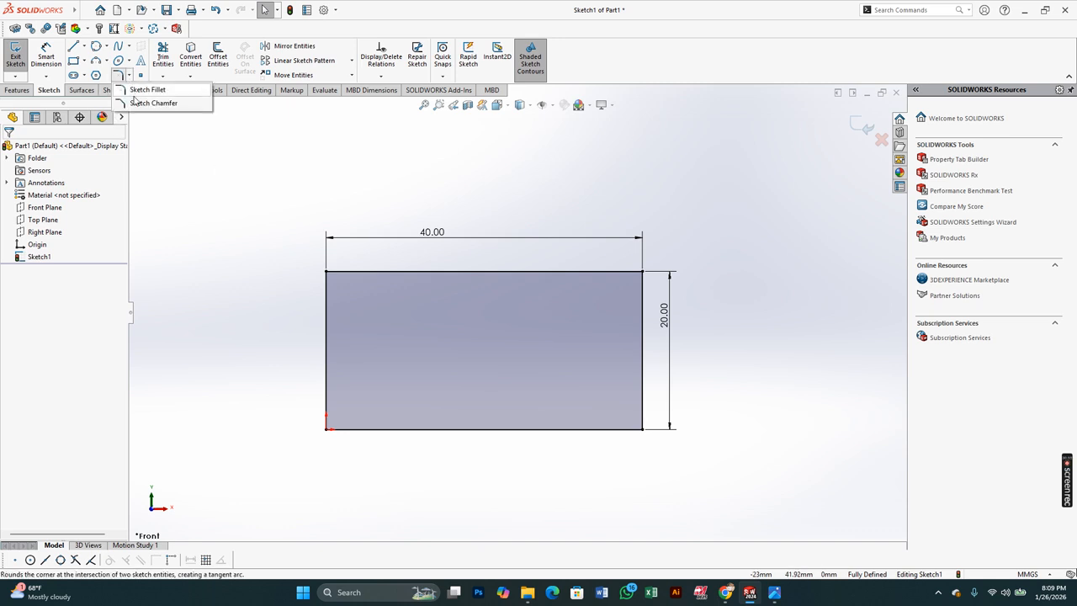
pyautogui.click(136, 106)
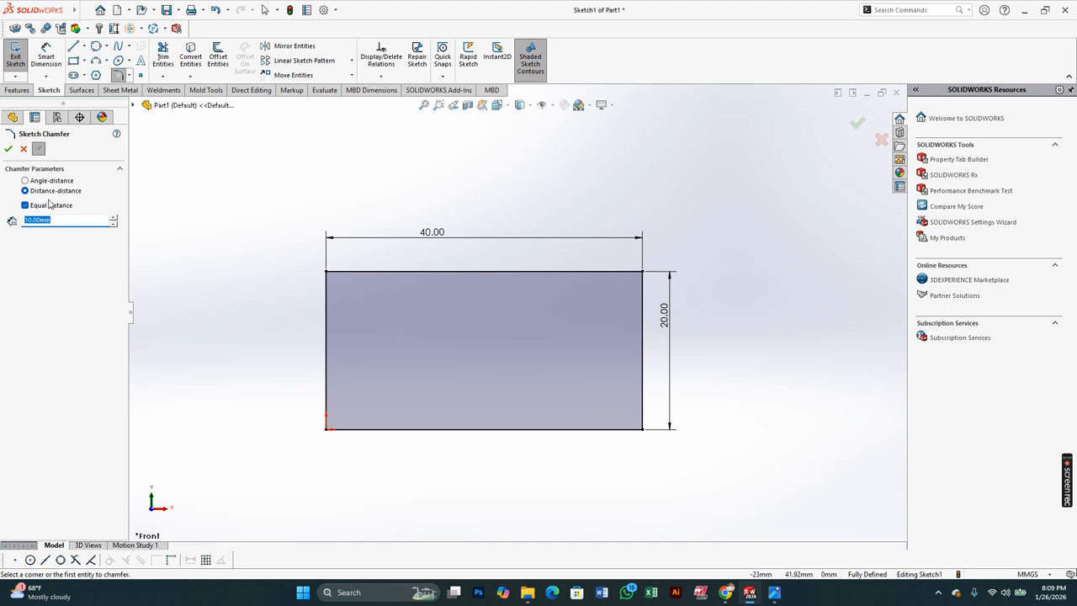
pyautogui.click(367, 272)
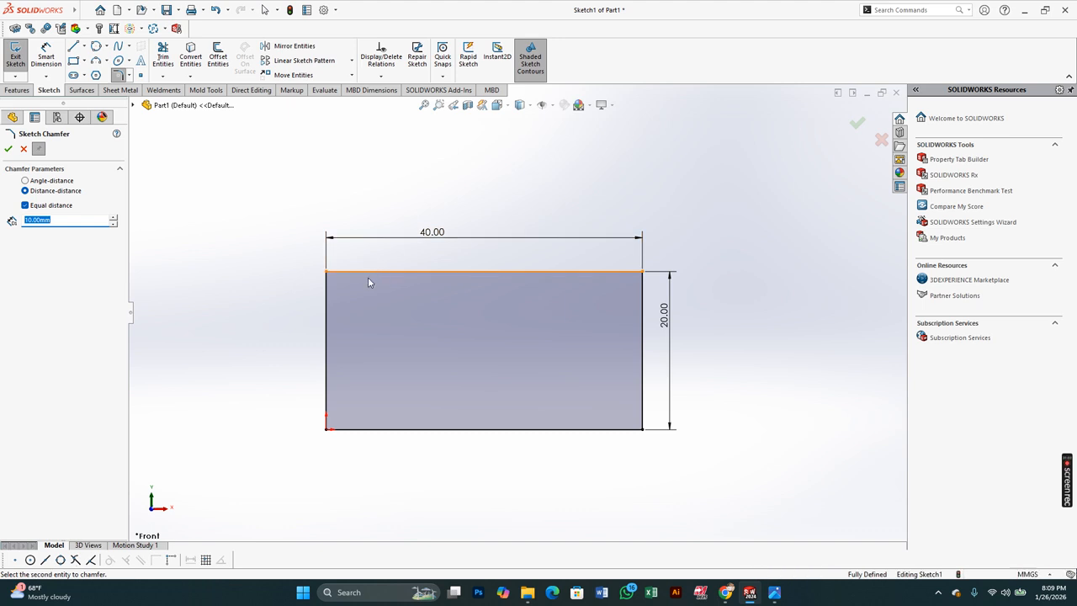
pyautogui.click(328, 308)
pyautogui.scroll(-3, 349, 302)
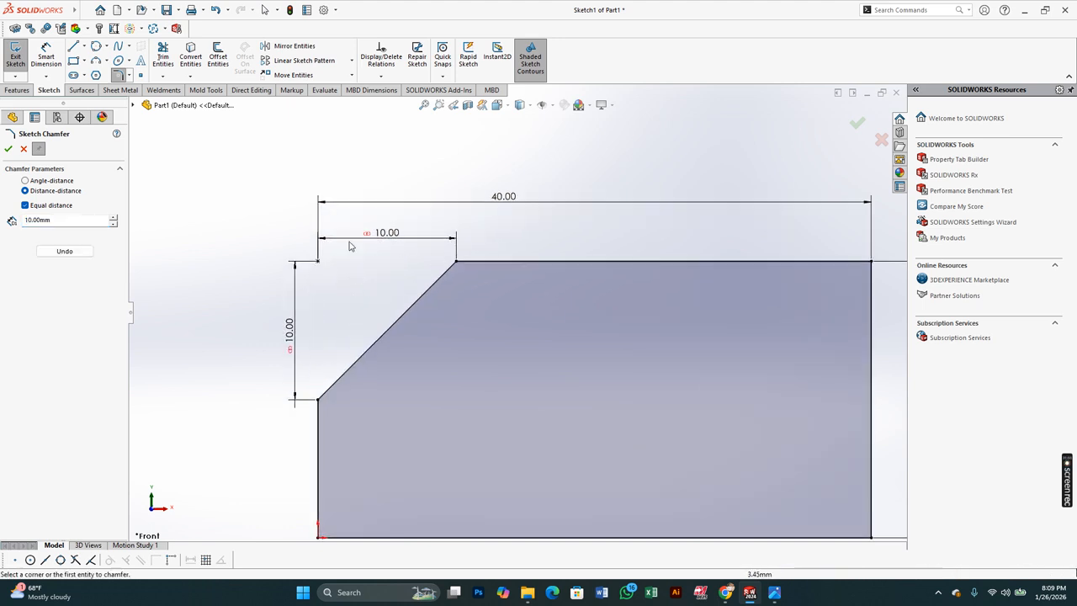
pyautogui.scroll(3, 343, 356)
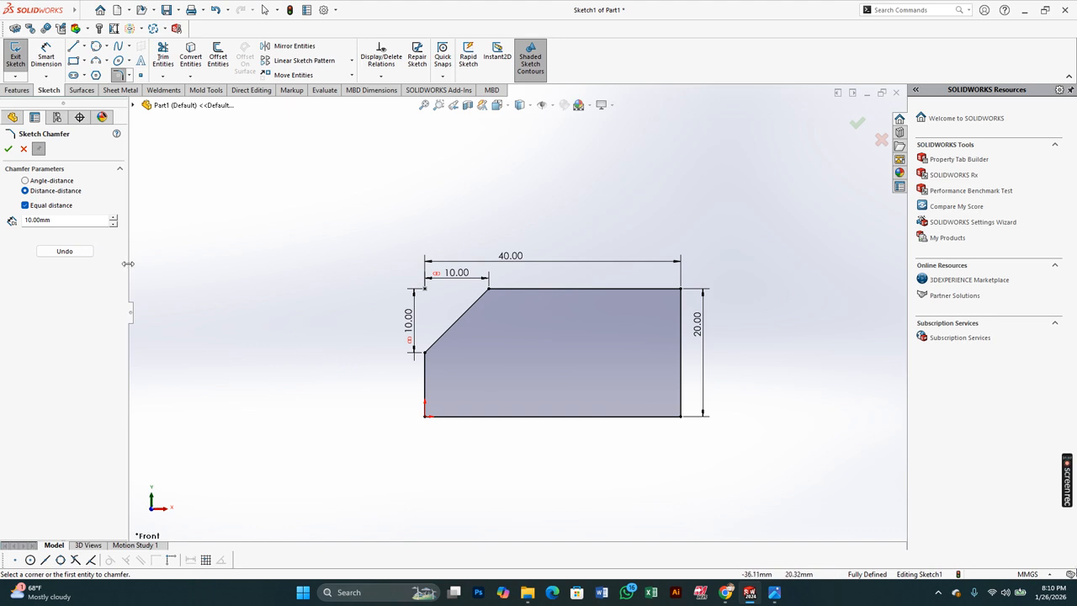
# Chamfer the rectangle's top-right corner using Angle-distance with a 10 mm distance and a 60° angle
pyautogui.click(29, 181)
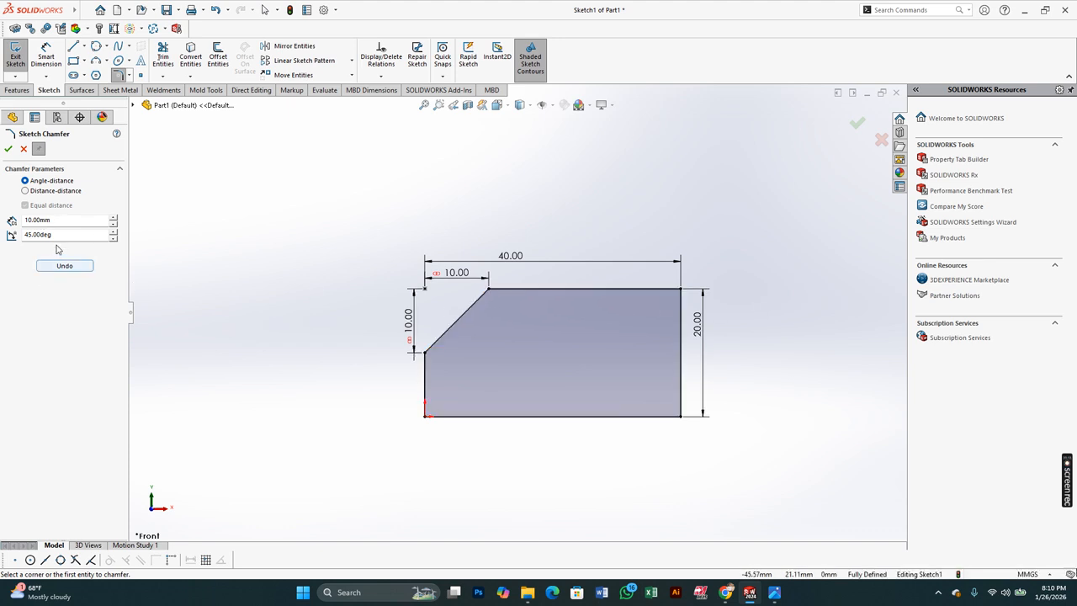
pyautogui.doubleClick(59, 236)
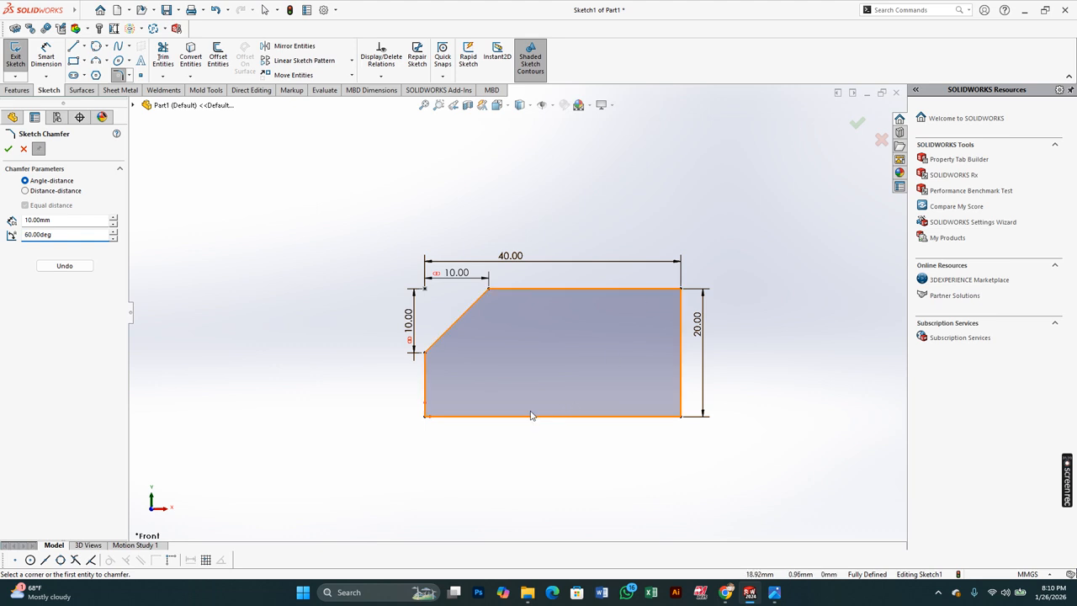
pyautogui.click(621, 289)
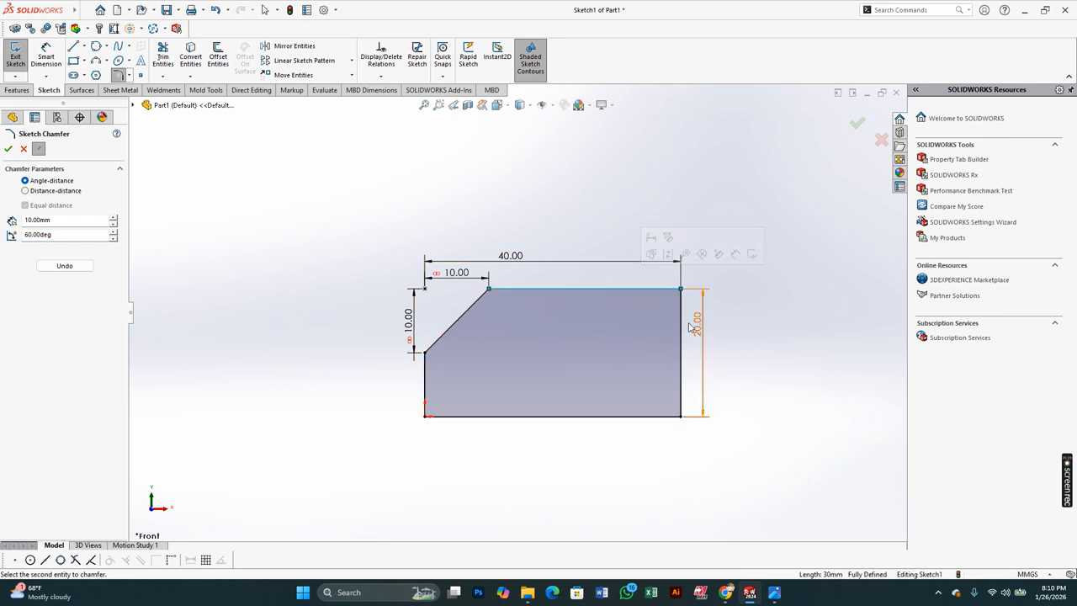
pyautogui.click(683, 328)
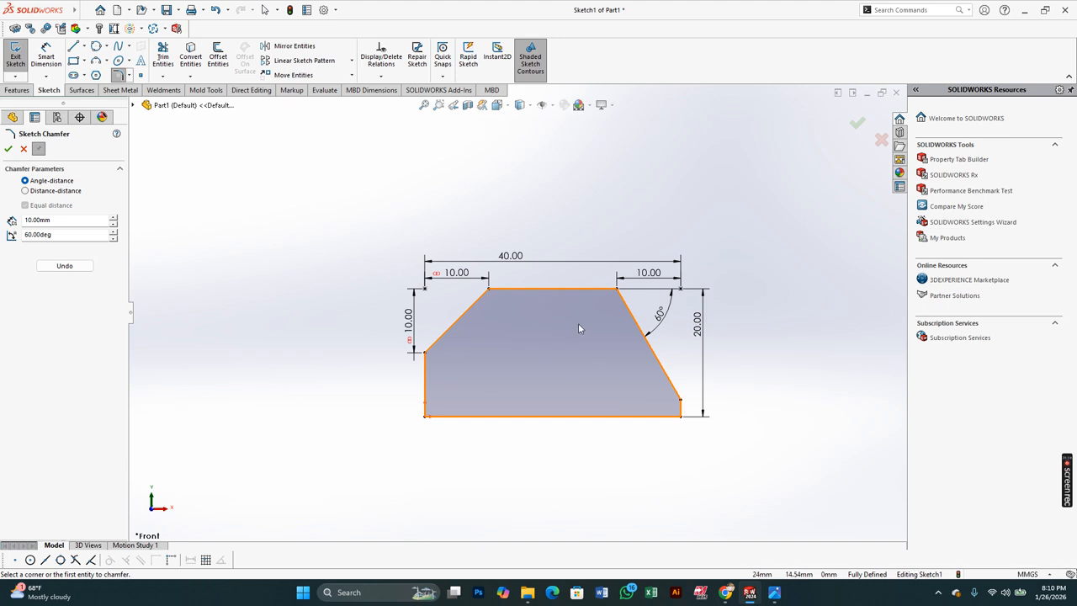
# Switch to the image viewer to check the topics listed in class 2.png, and return to the SOLIDWORKS sketch
pyautogui.scroll(-2, 578, 328)
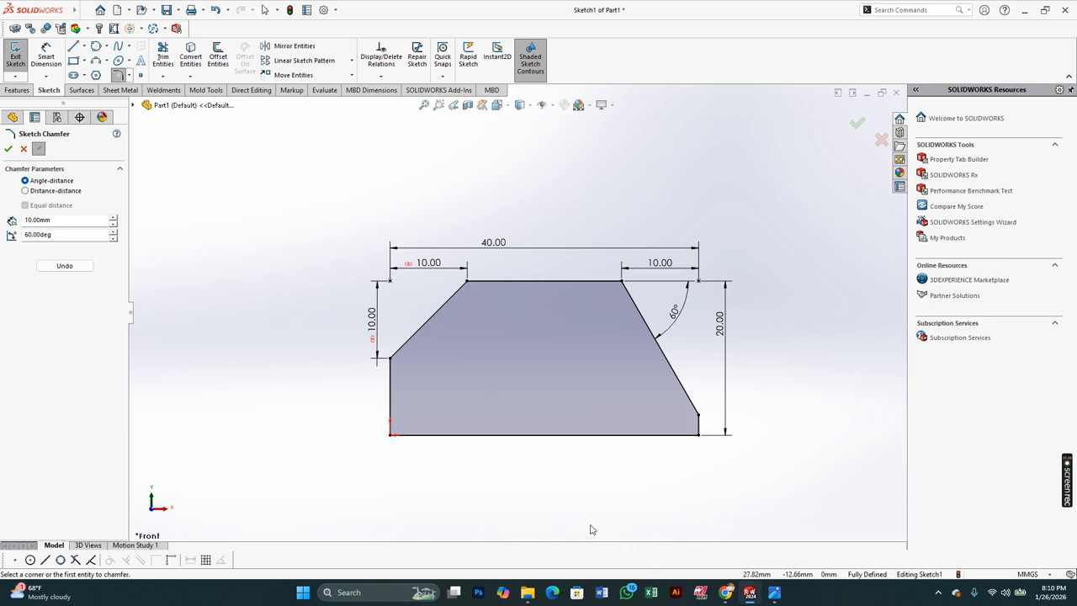
pyautogui.scroll(2, 593, 528)
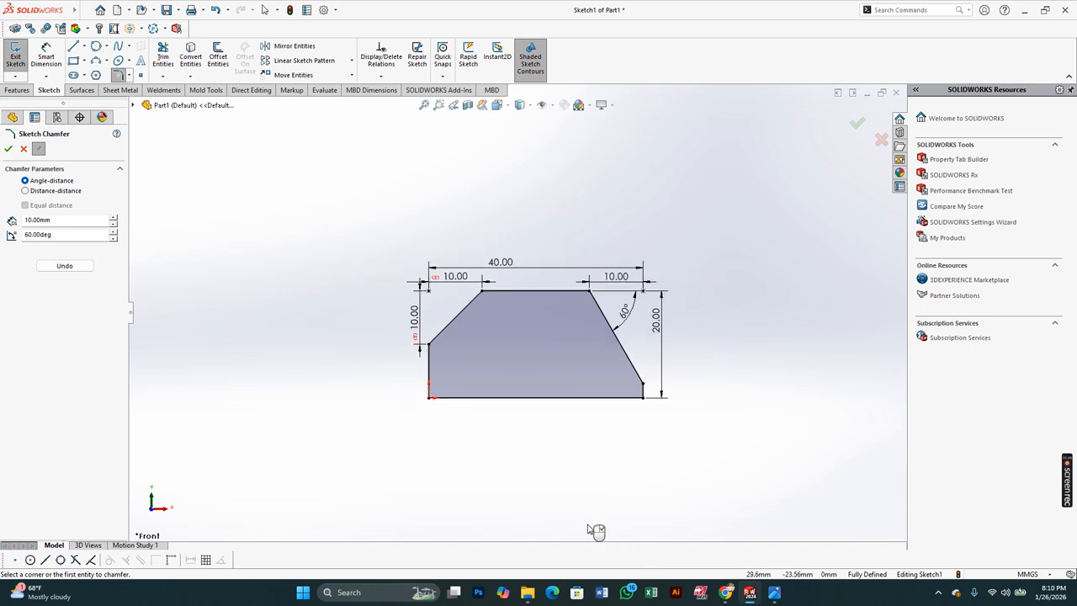
pyautogui.click(775, 594)
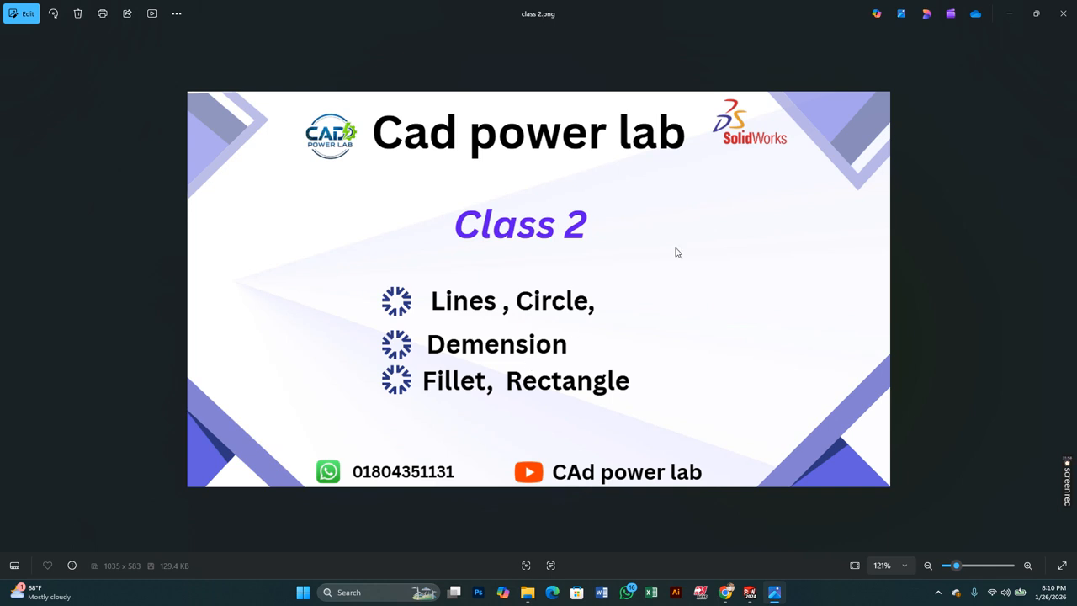
pyautogui.click(1009, 14)
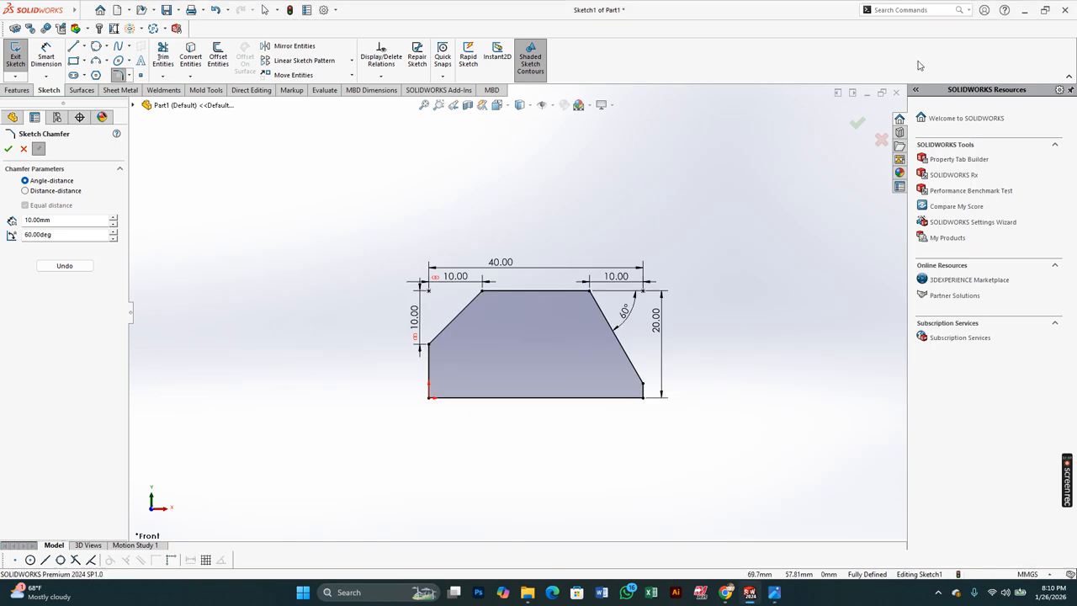
# Close the current part without saving it and create a new part document
pyautogui.click(896, 92)
pyautogui.click(510, 314)
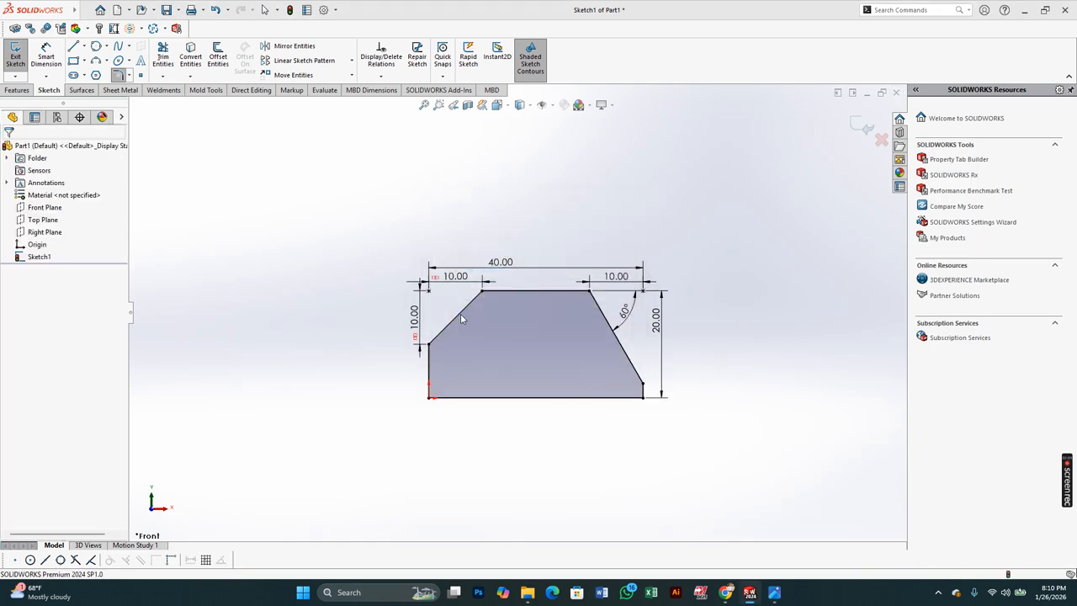
pyautogui.hotkey('ctrl', 'n')
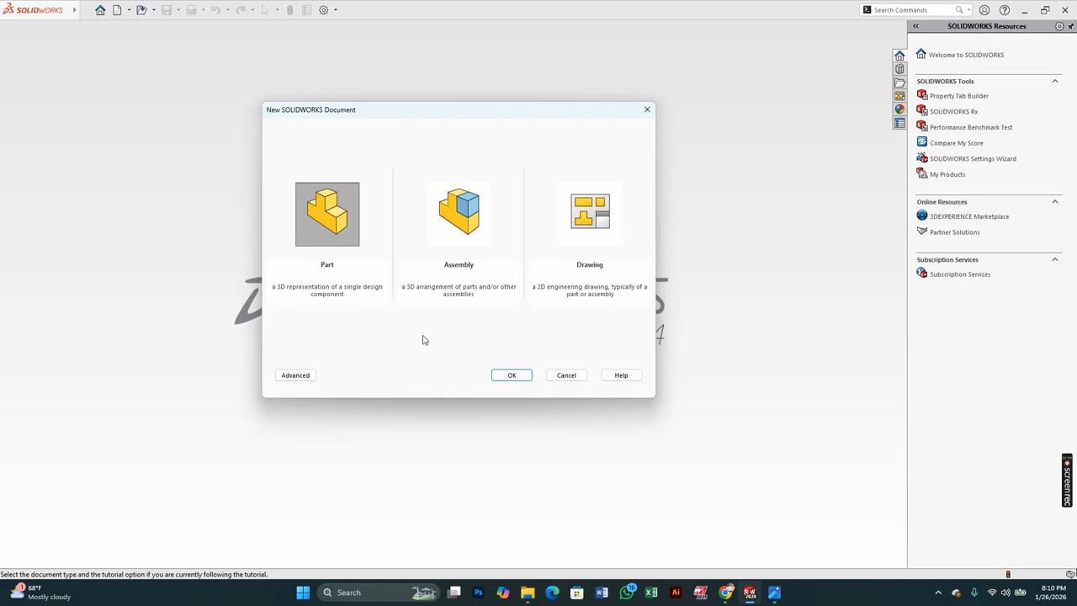
pyautogui.click(504, 377)
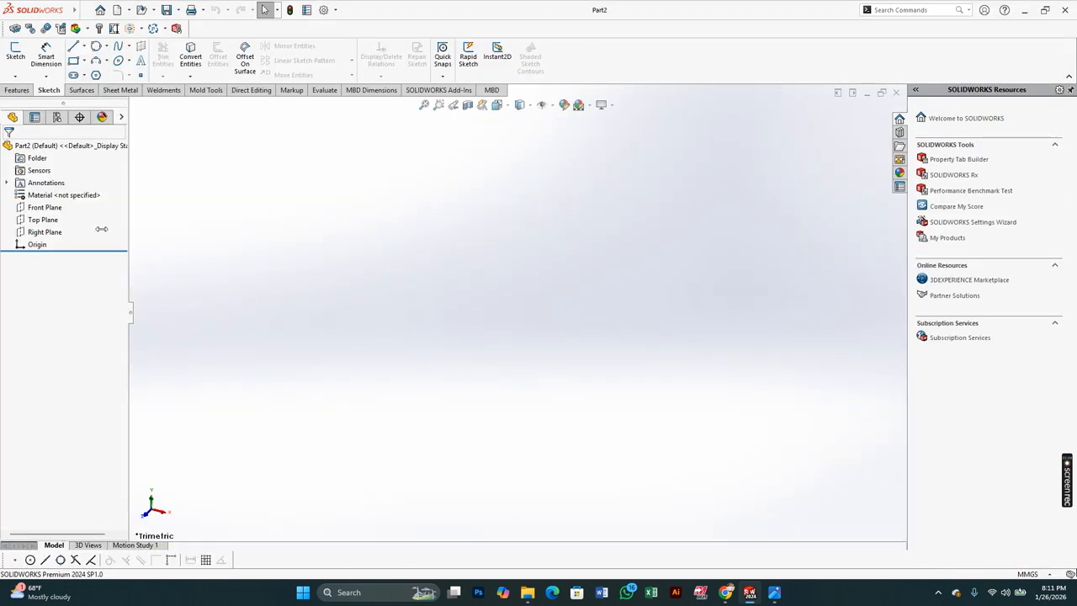
# Start a new sketch on the Front Plane
pyautogui.click(56, 207)
pyautogui.click(63, 186)
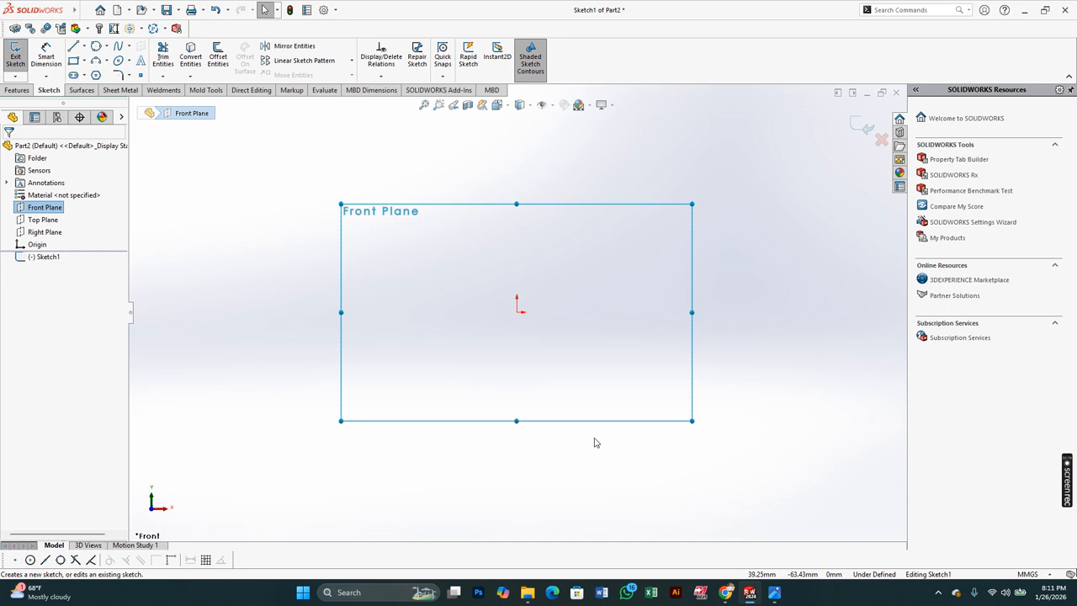
pyautogui.click(85, 10)
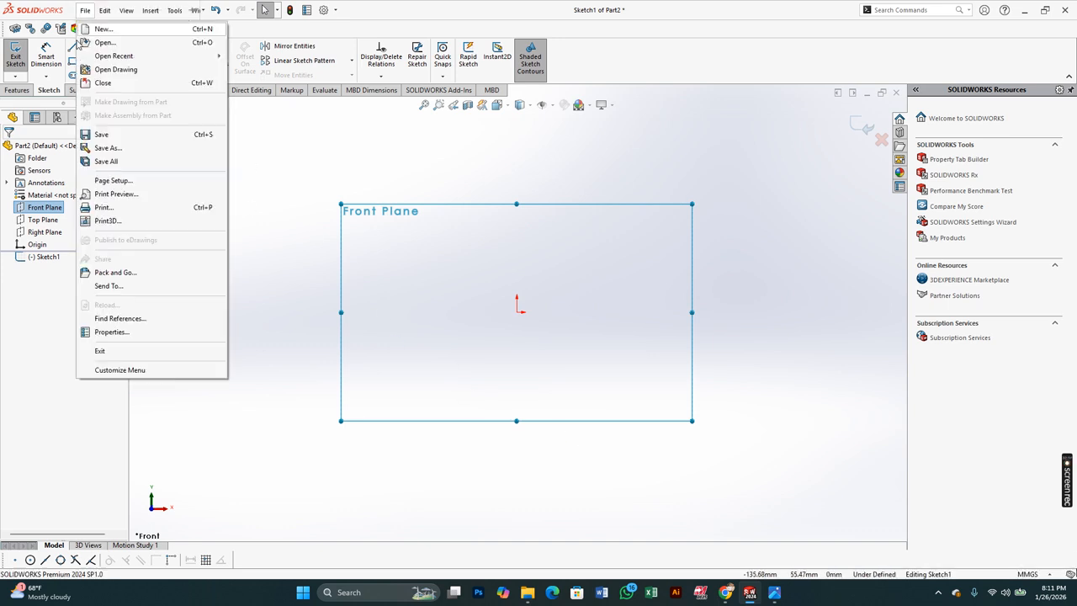
pyautogui.click(72, 48)
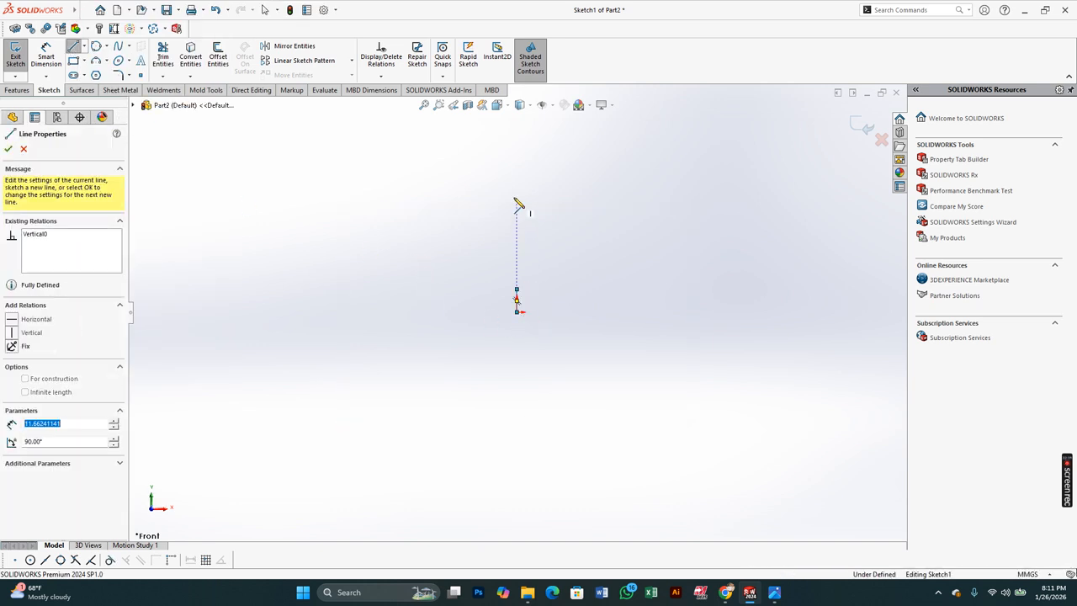
pyautogui.press('Escape')
pyautogui.hotkey('ctrl', 'z')
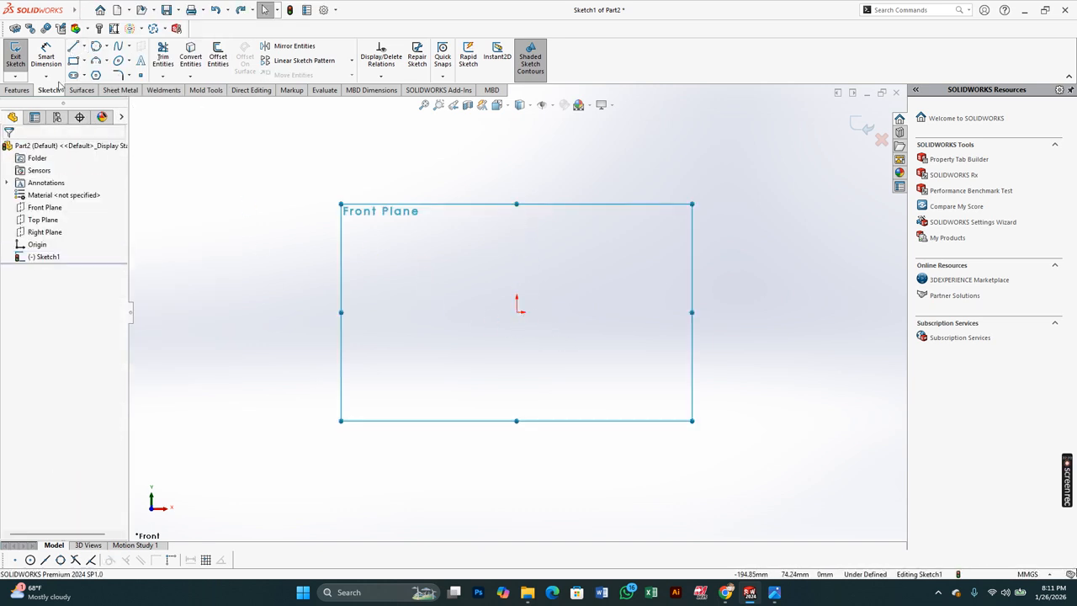
# Sketch a closed U-shaped line profile from the origin, about 159 mm wide and 55 mm high, with a top notch about 82 mm wide
pyautogui.click(74, 47)
pyautogui.moveTo(517, 312); pyautogui.dragTo(517, 204)
pyautogui.click(516, 204)
pyautogui.click(584, 204)
pyautogui.click(584, 258)
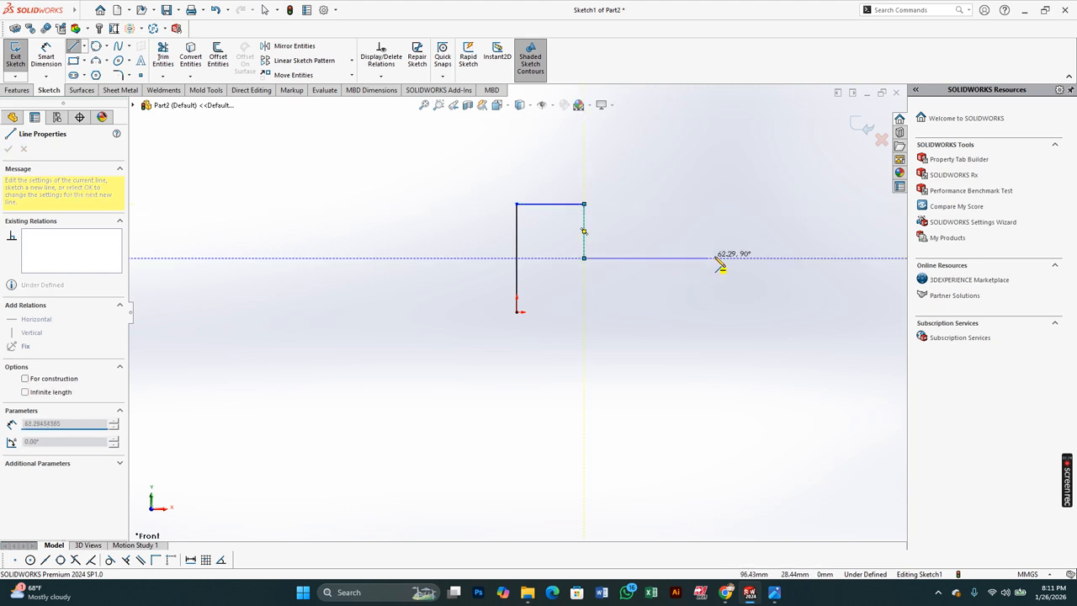
pyautogui.click(746, 257)
pyautogui.click(746, 204)
pyautogui.click(828, 204)
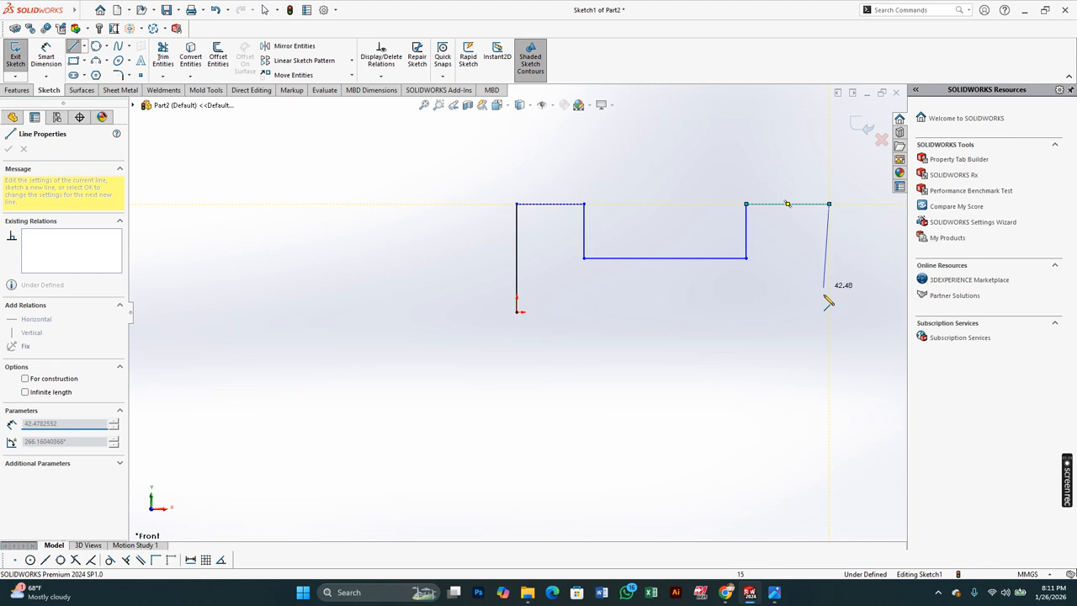
pyautogui.click(828, 312)
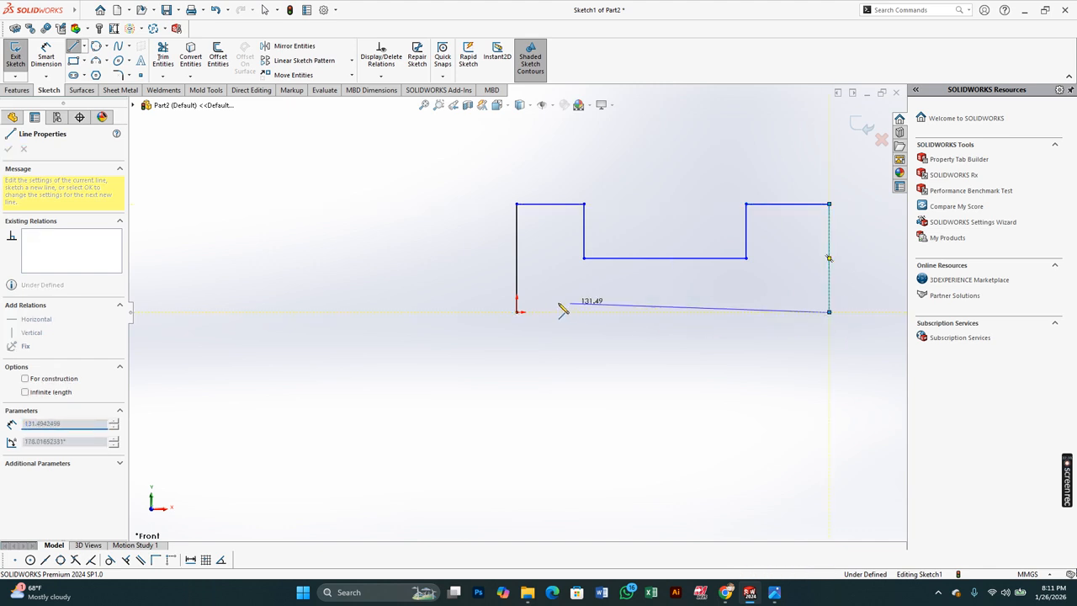
pyautogui.click(516, 311)
pyautogui.rightClick(517, 312)
pyautogui.click(547, 323)
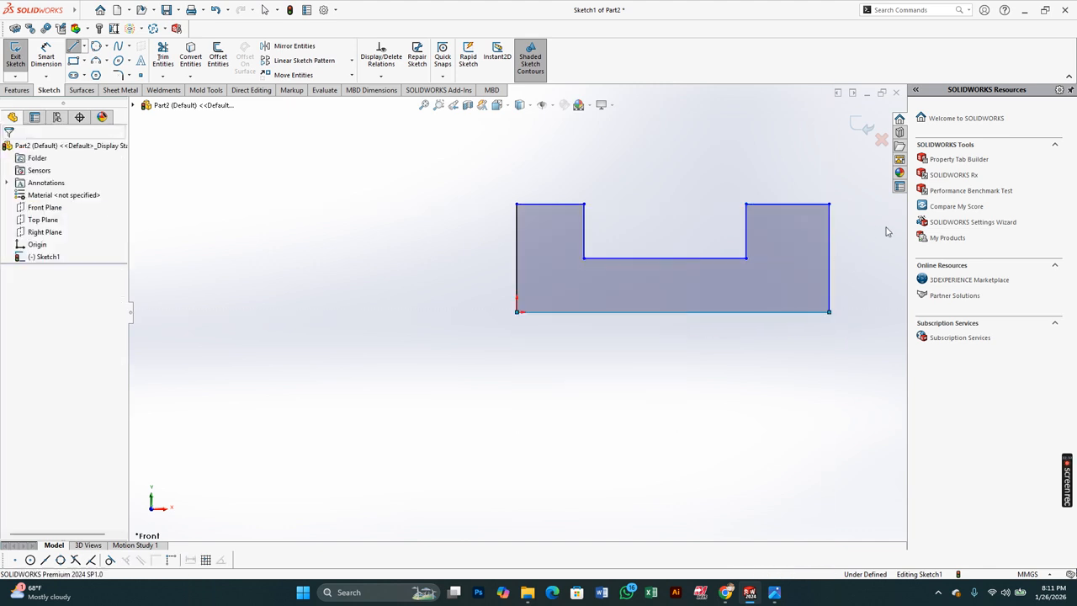
# Dimension the profile's left outer side, place the dimension outside the profile and set it to 55 mm
pyautogui.press('f')
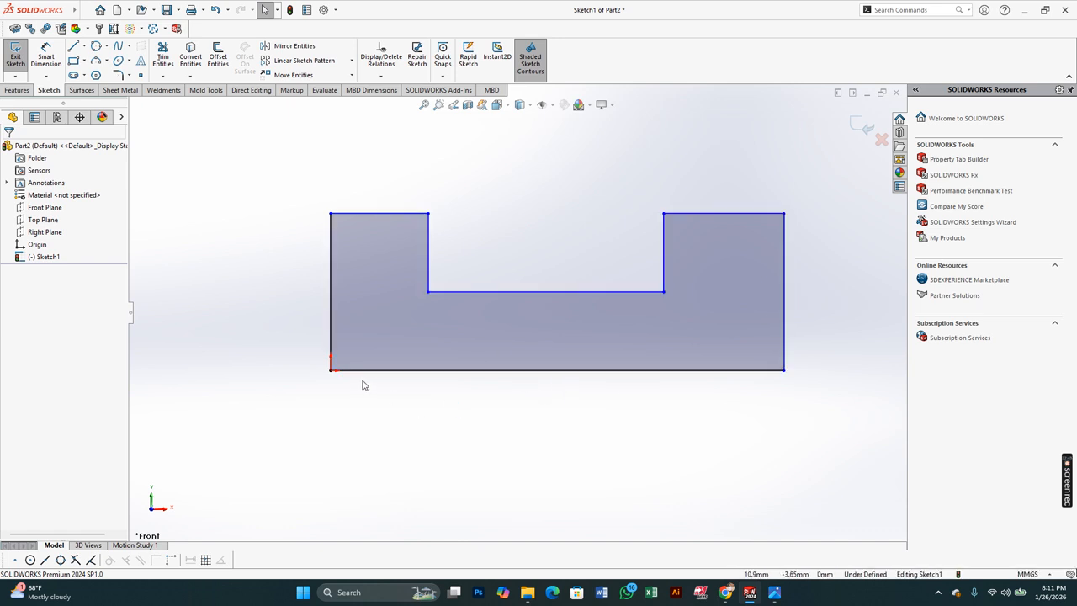
pyautogui.moveTo(250, 426); pyautogui.dragTo(308, 292, button='right')
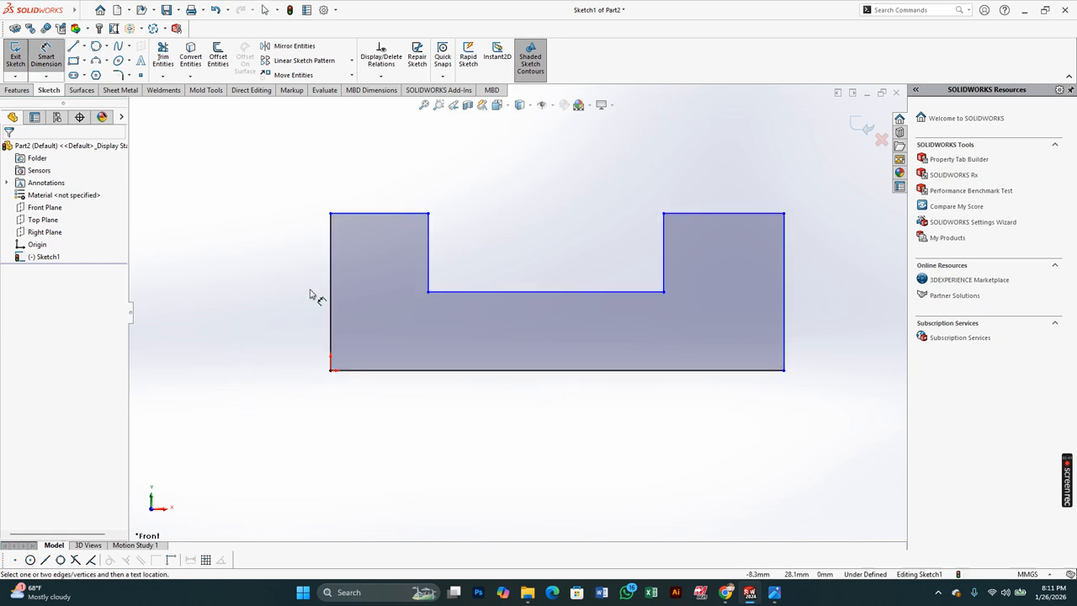
pyautogui.click(330, 269)
pyautogui.click(283, 296)
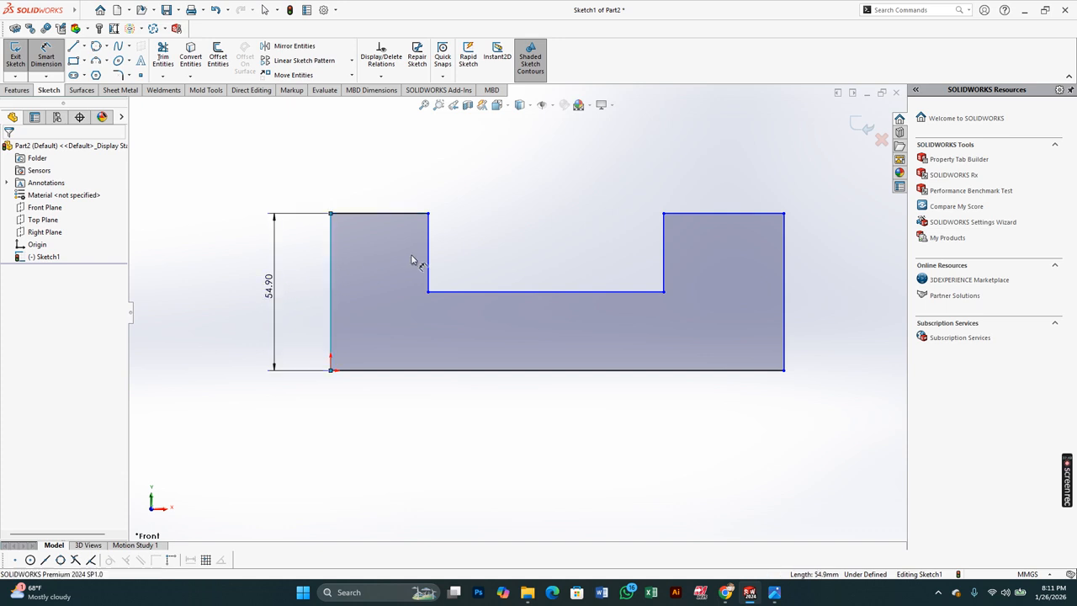
pyautogui.write('55')
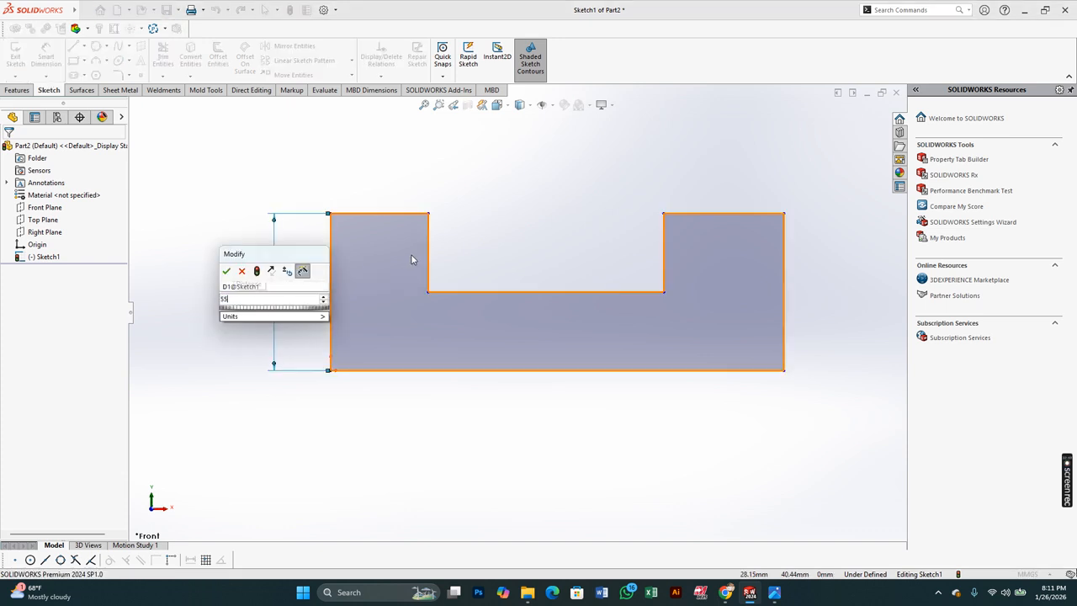
pyautogui.press('Return')
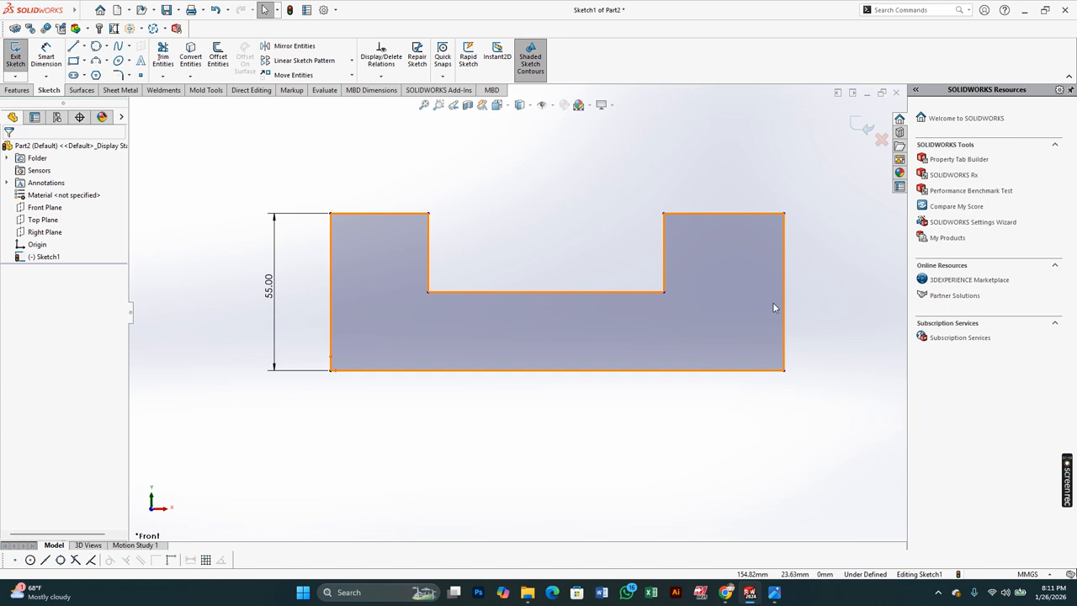
# Add an Equal relation between the profile's left and right outer vertical sides
pyautogui.click(332, 270)
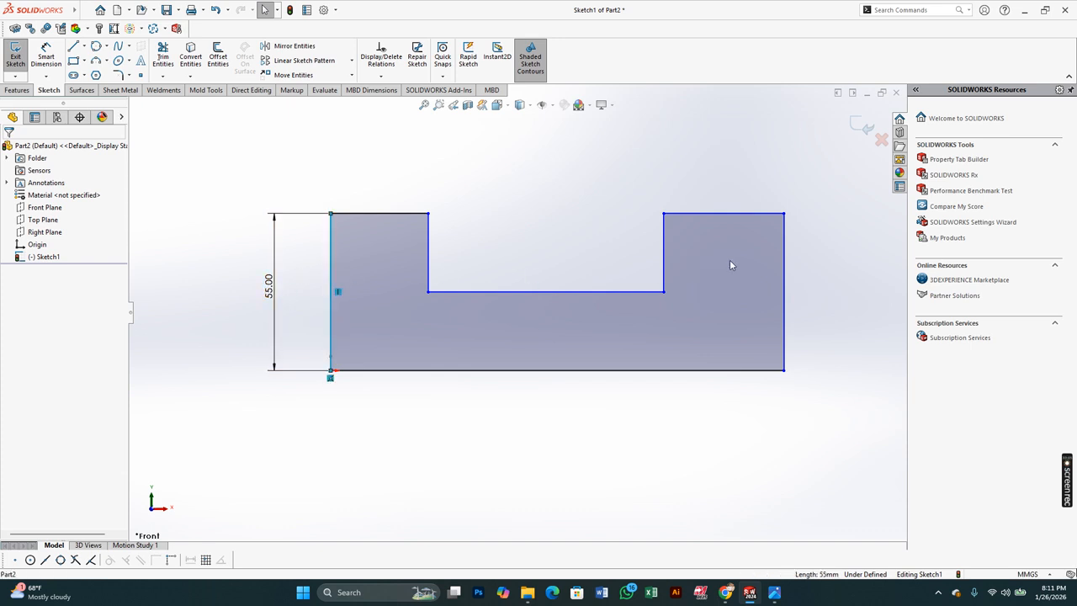
pyautogui.keyDown('ctrl'); pyautogui.click(785, 261); pyautogui.keyUp('ctrl')
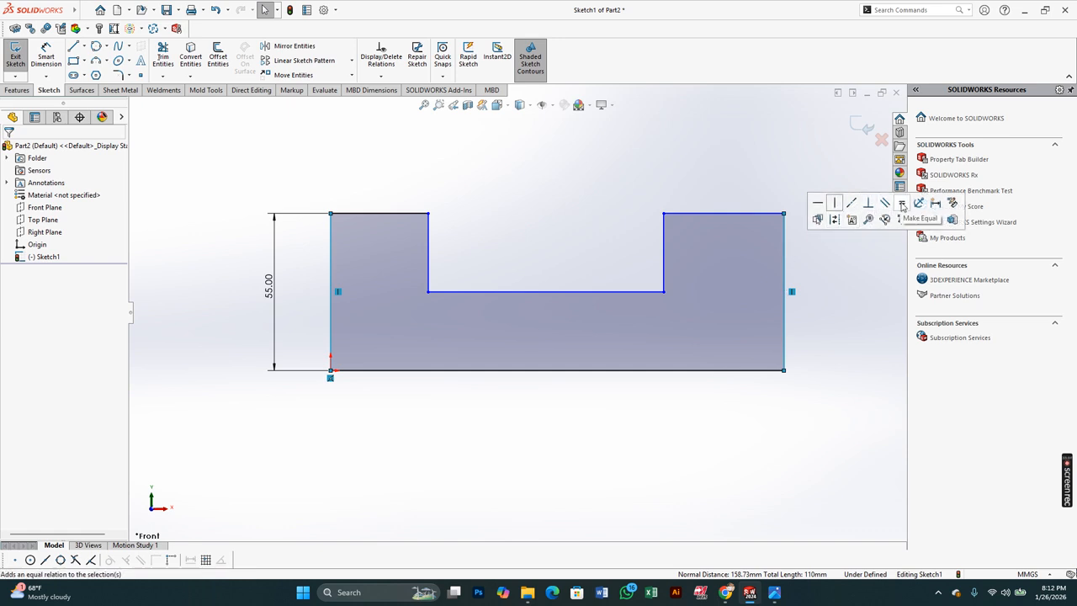
pyautogui.click(902, 205)
pyautogui.click(196, 288)
# Dimension the profile's bottom edge, place the dimension below it and set it to 160 mm
pyautogui.press('d')
pyautogui.click(419, 372)
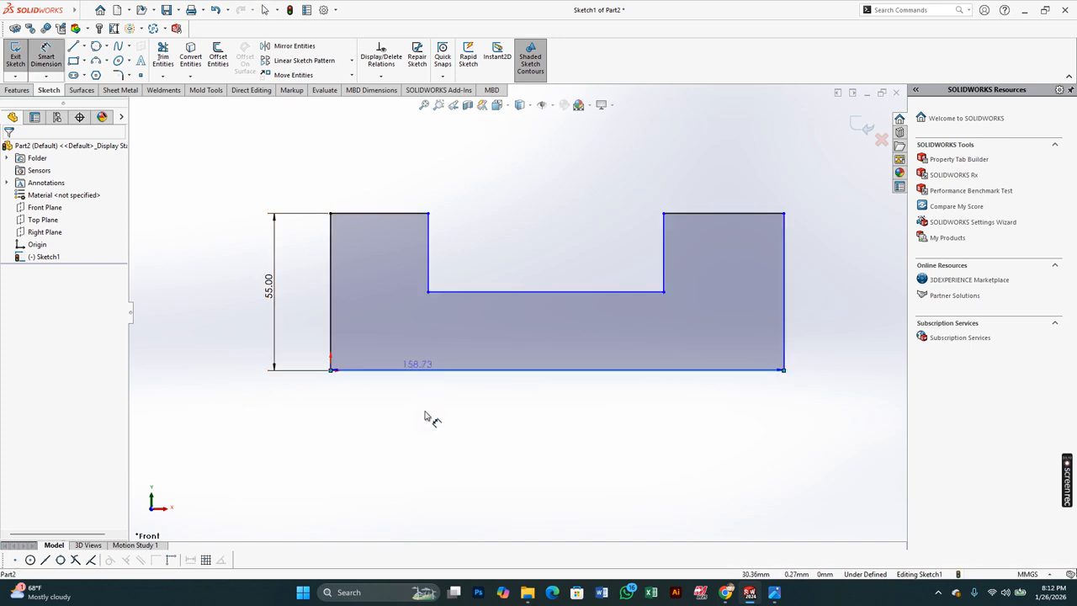
pyautogui.click(533, 429)
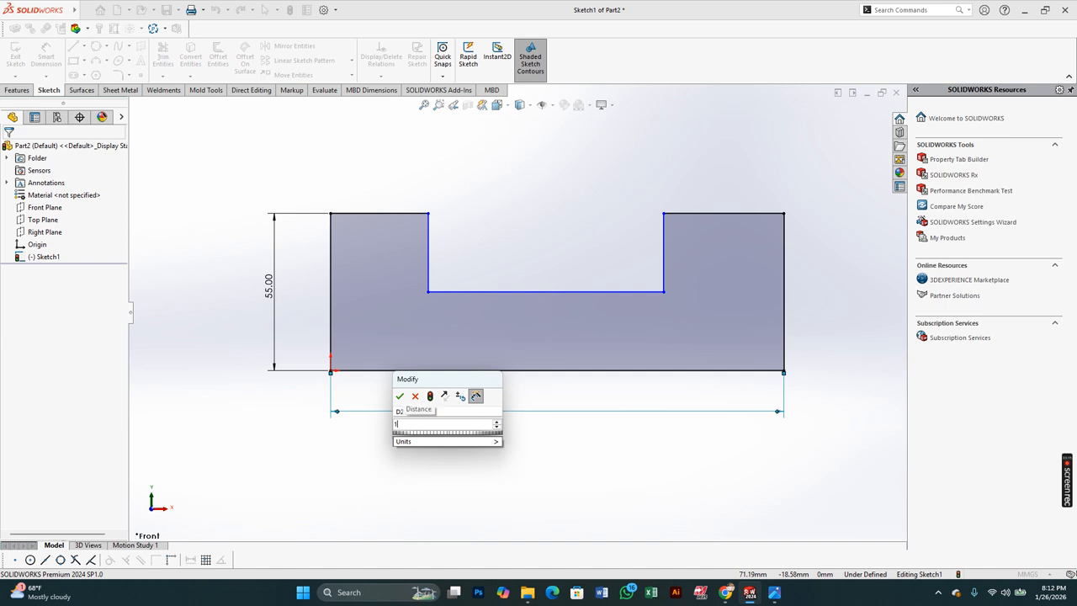
pyautogui.press('Return')
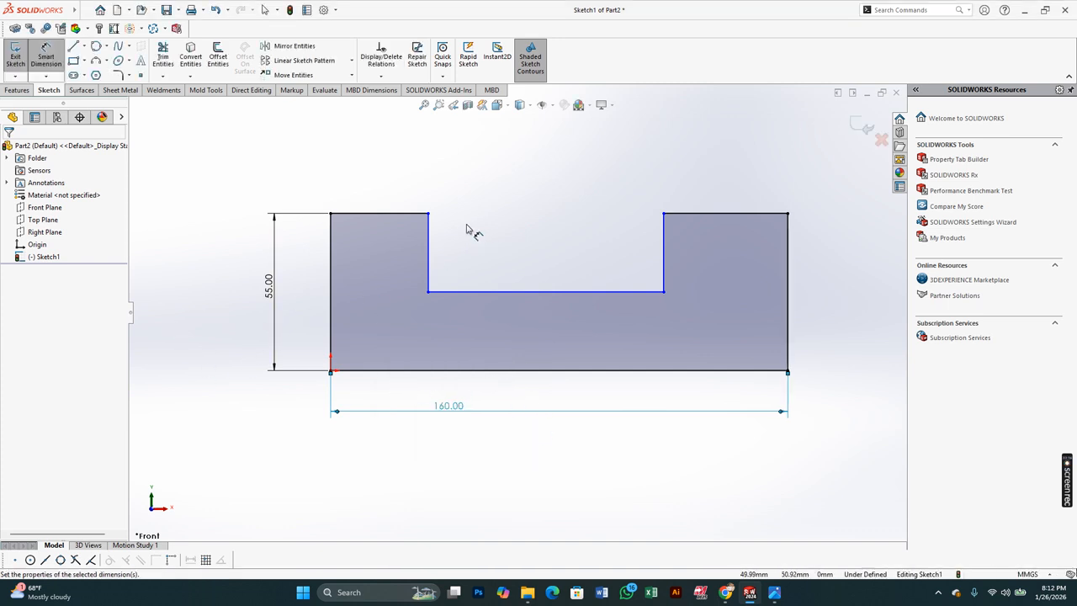
# Dimension the depth of the notch from its left side, place the dimension beyond the profile's right side and set it to 27 mm
pyautogui.click(430, 253)
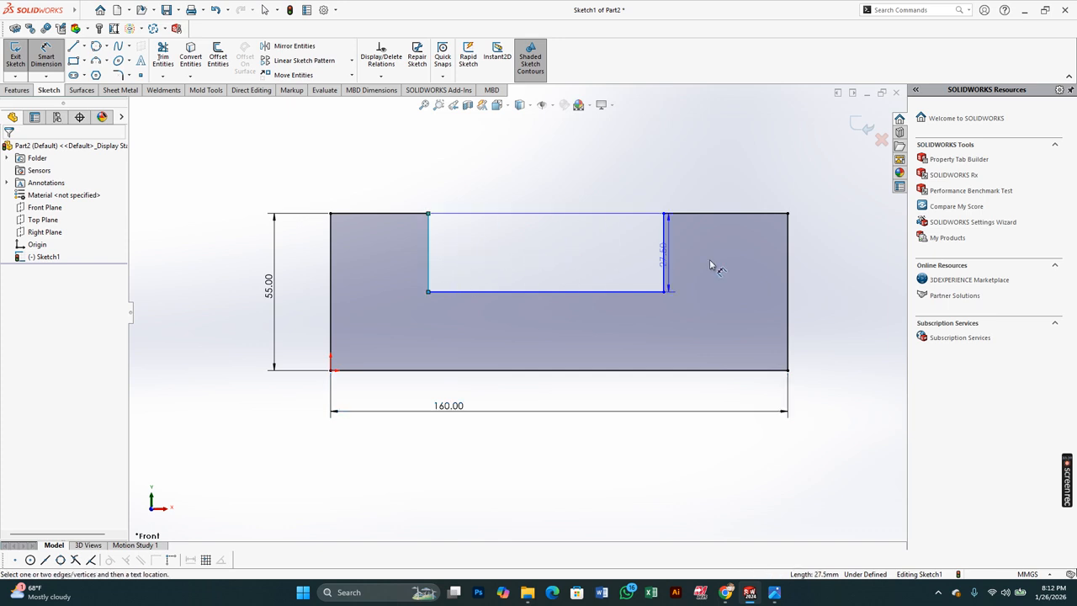
pyautogui.click(842, 354)
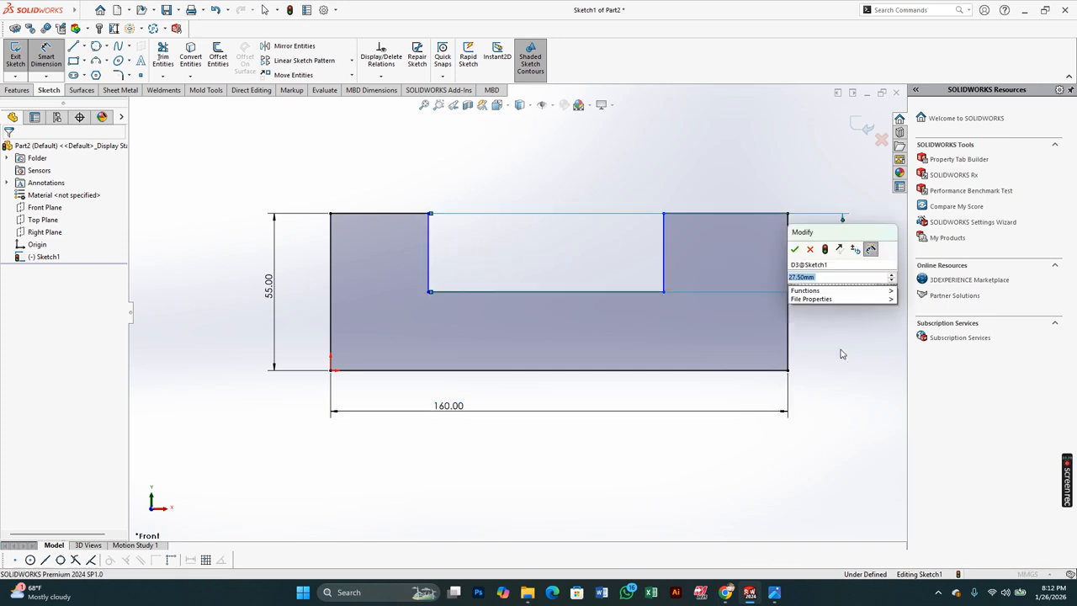
pyautogui.write('27')
pyautogui.press('Return')
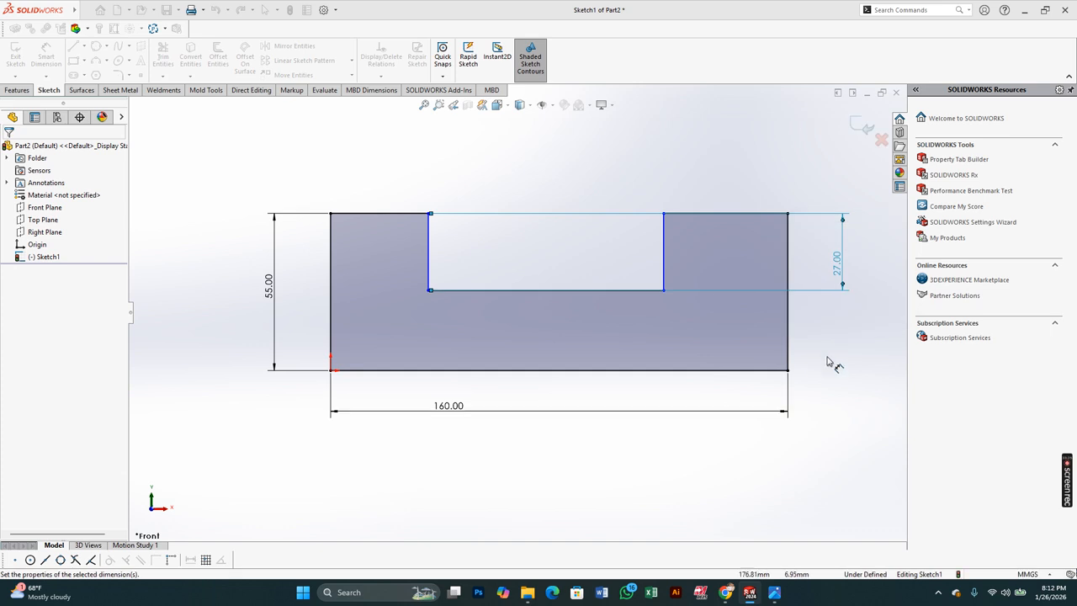
pyautogui.press('Escape')
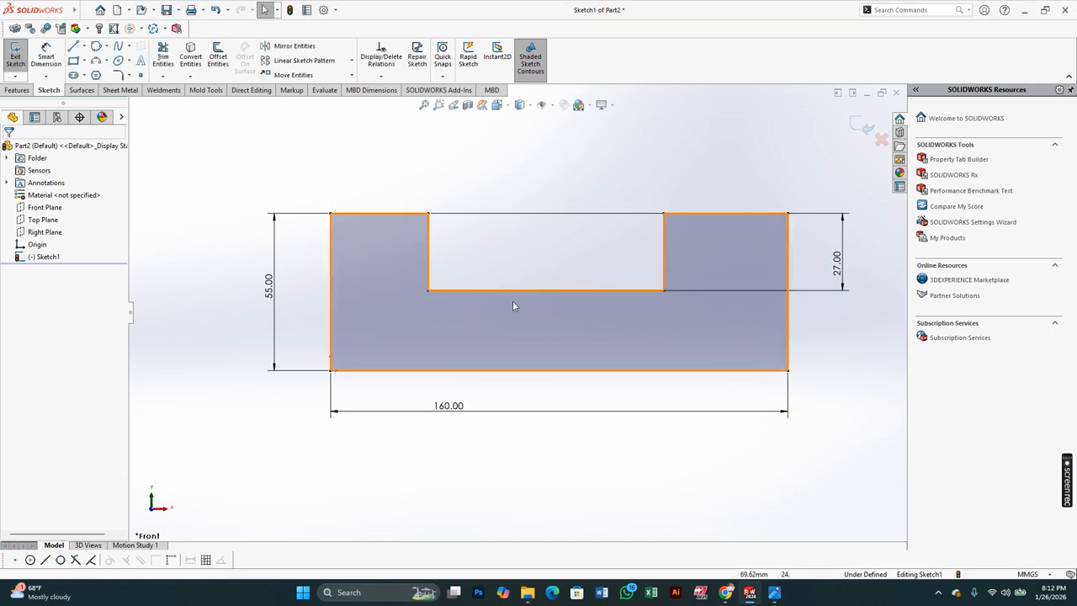
# Add an Equal relation between the notch's two vertical sides
pyautogui.click(429, 256)
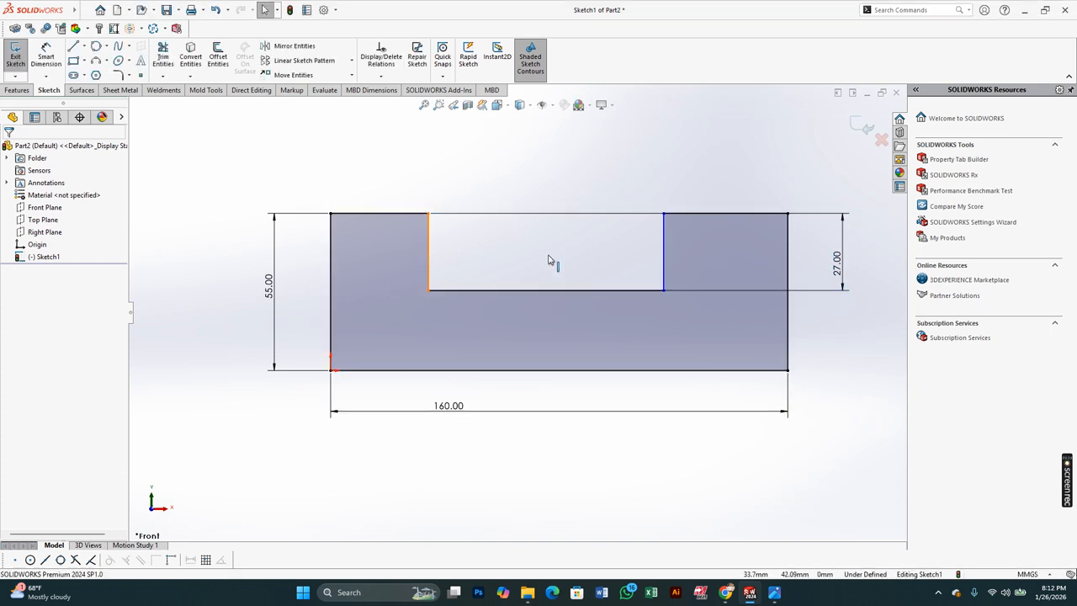
pyautogui.keyDown('ctrl'); pyautogui.click(663, 252); pyautogui.keyUp('ctrl')
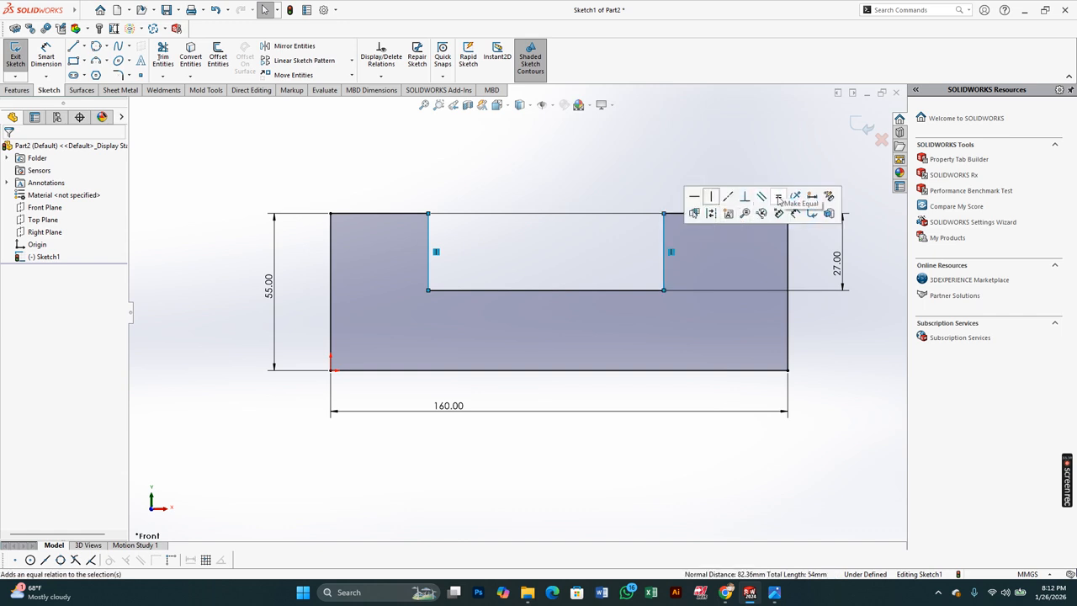
pyautogui.click(587, 183)
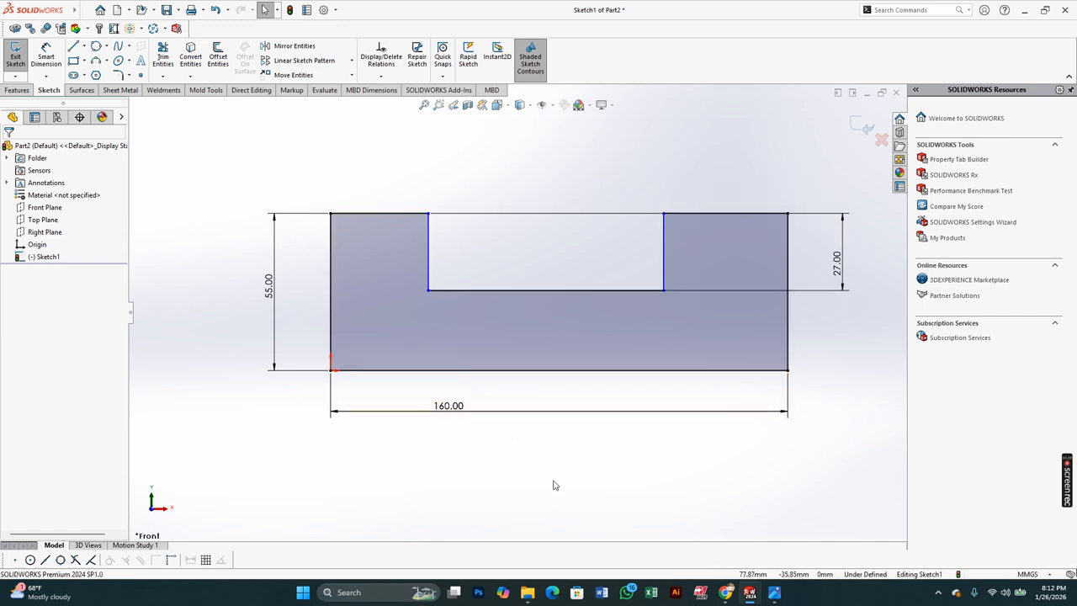
# Dimension the notch's width, place the dimension above the profile and set it to 82 mm
pyautogui.moveTo(553, 481); pyautogui.dragTo(547, 416, button='right')
pyautogui.click(656, 291)
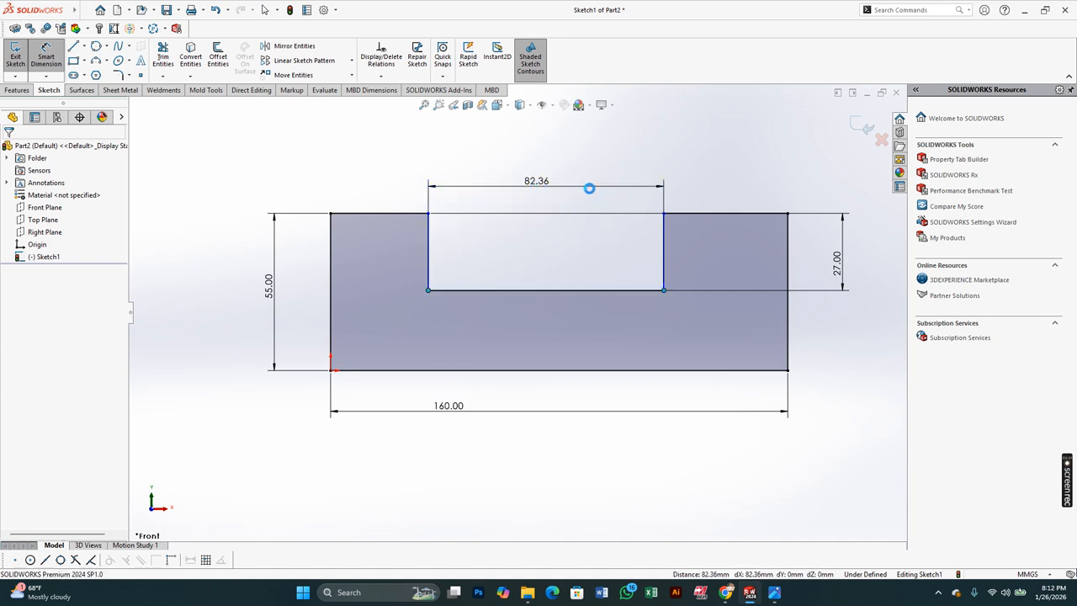
pyautogui.click(781, 202)
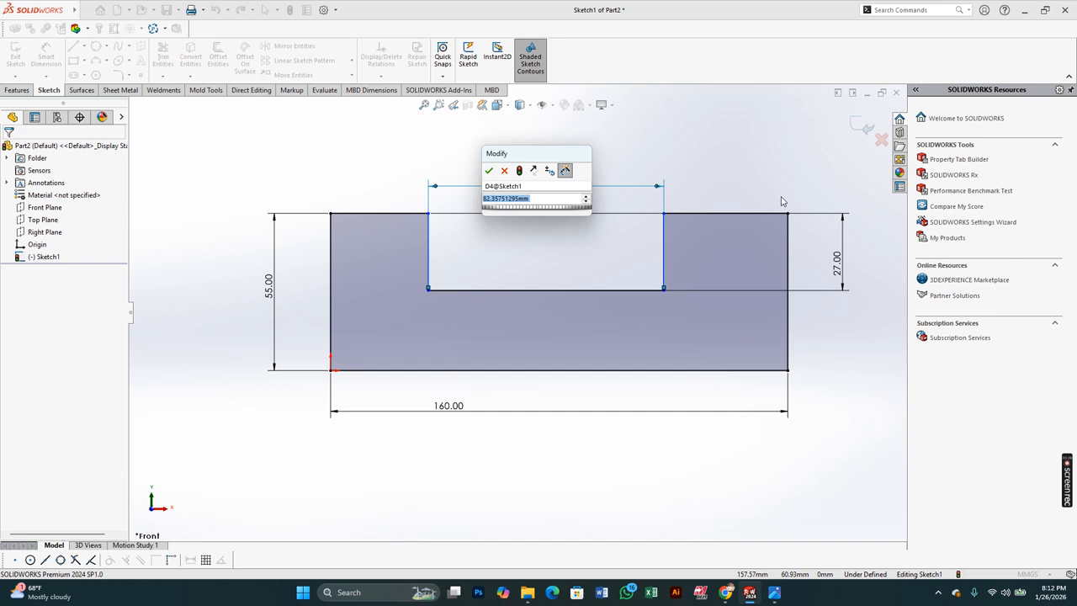
pyautogui.write('82')
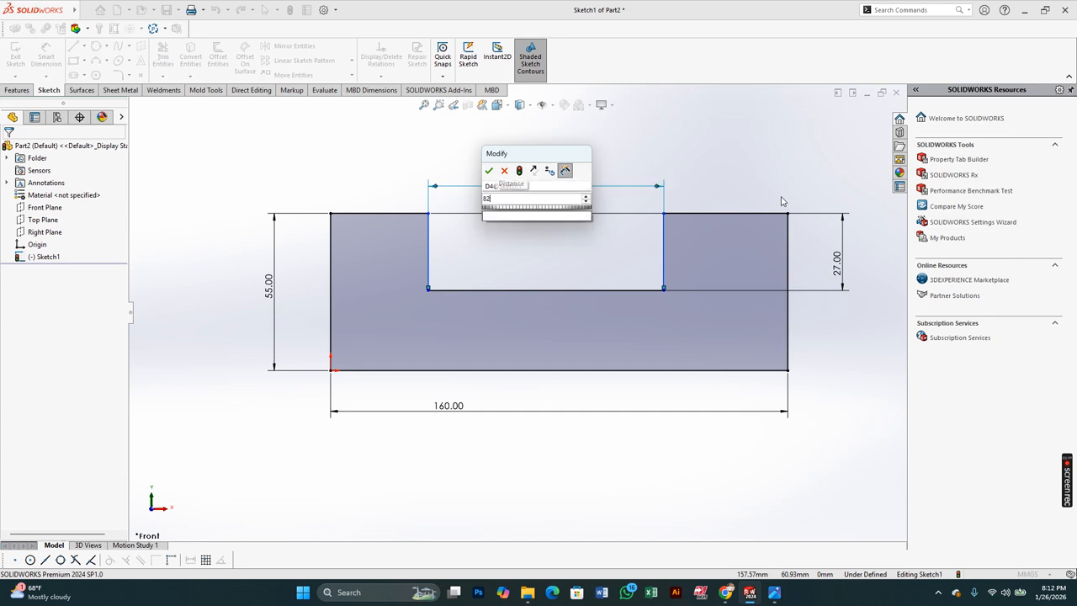
pyautogui.press('Return')
pyautogui.press('Escape')
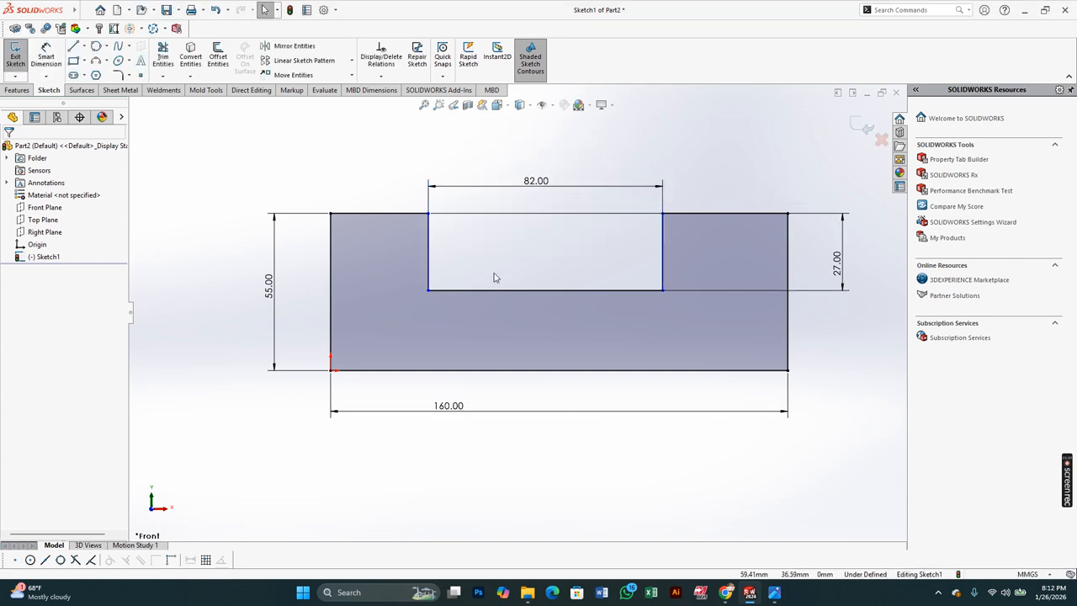
# Dimension the horizontal distance from the origin to the notch's lower-left corner, set it to 34 mm and adjust the dimension's placement above the profile
pyautogui.press('Return')
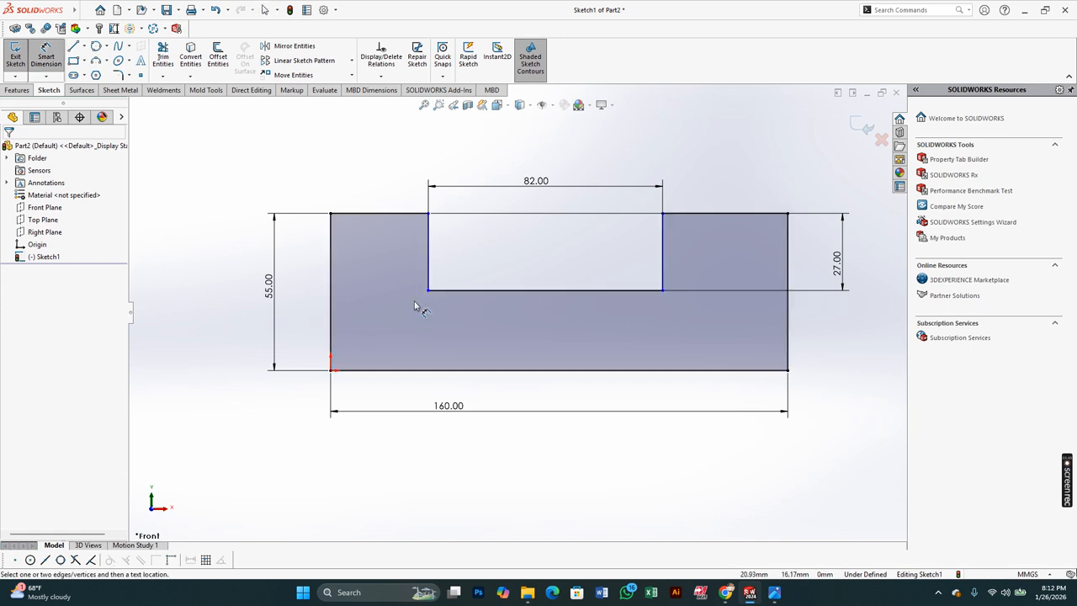
pyautogui.click(331, 371)
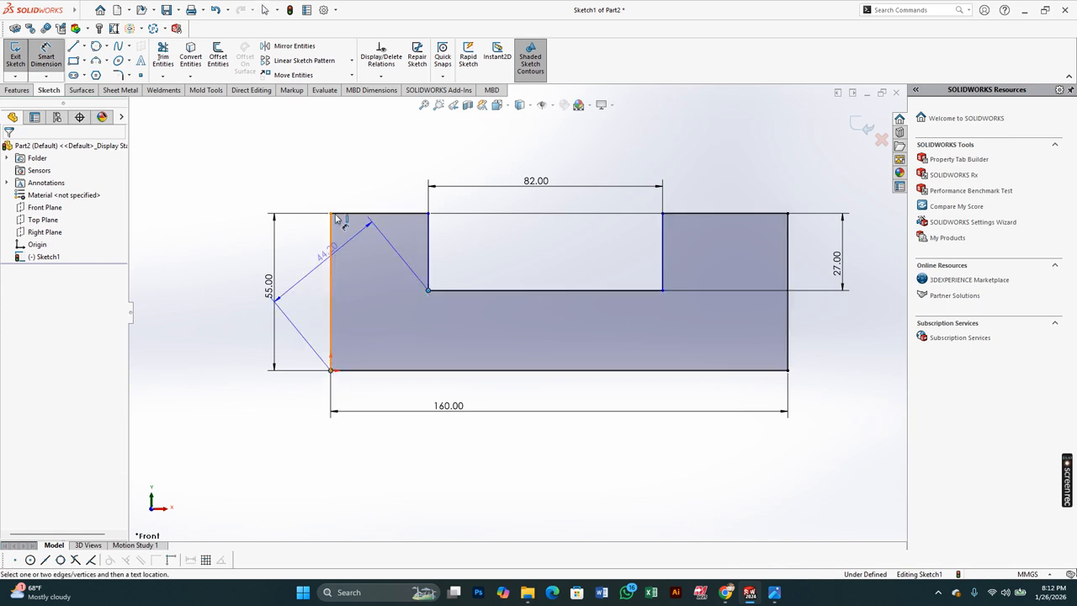
pyautogui.click(356, 180)
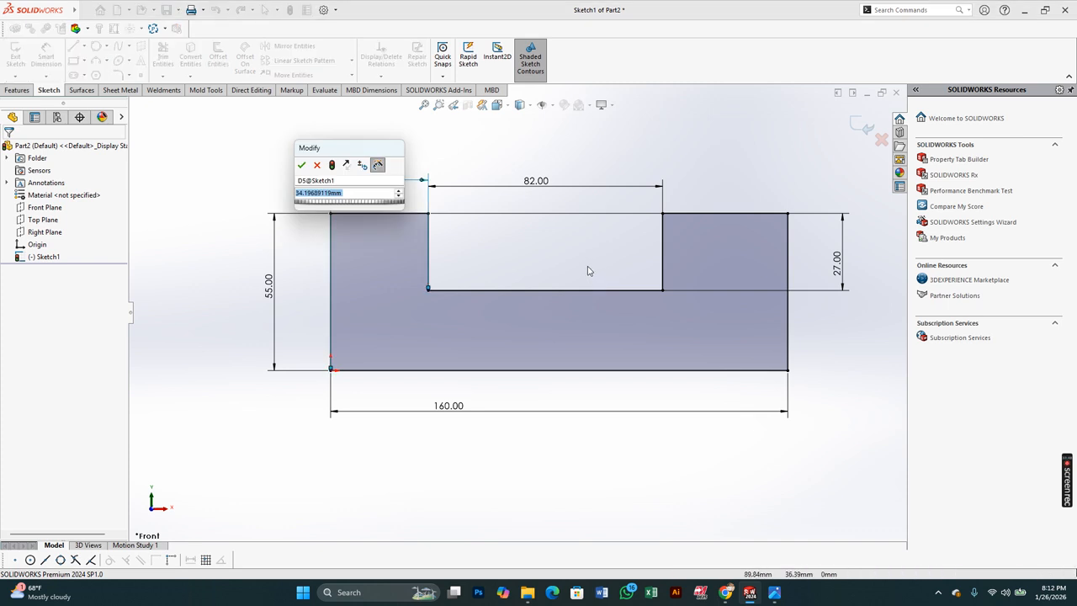
pyautogui.write('34')
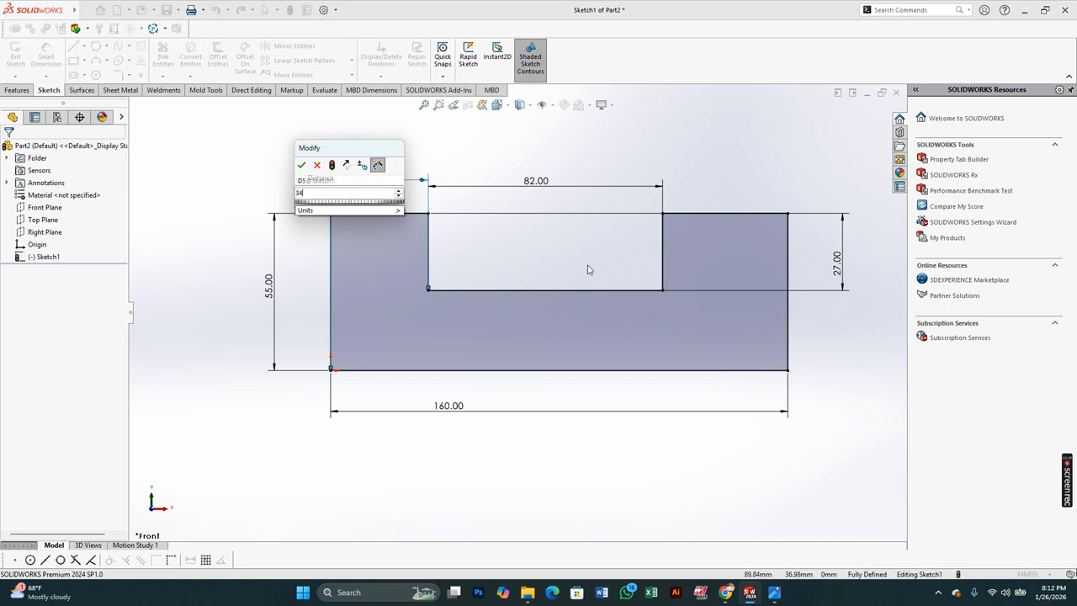
pyautogui.press('Return')
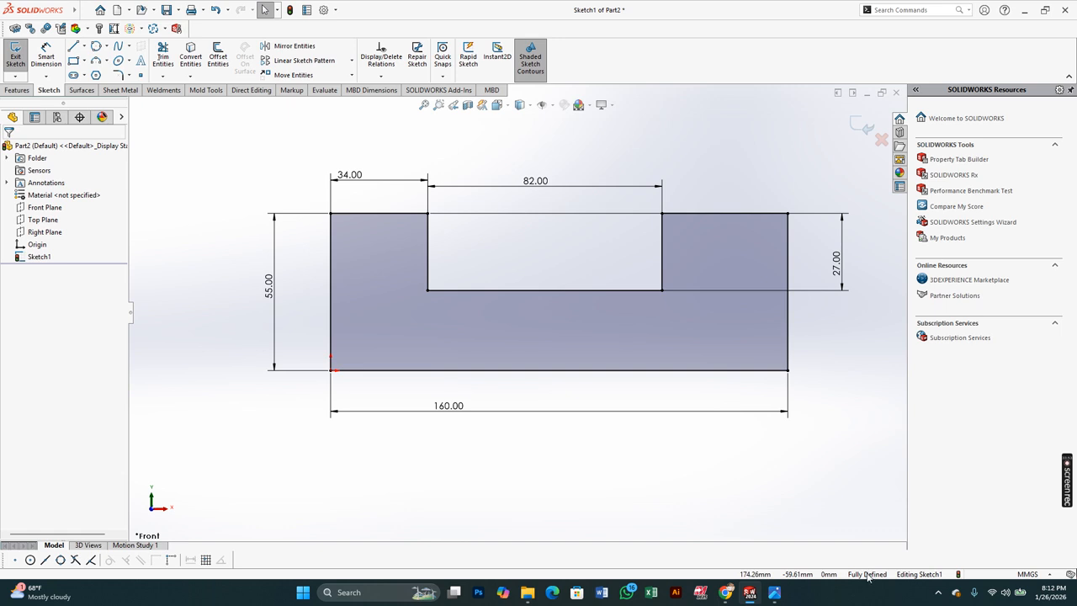
pyautogui.moveTo(351, 175); pyautogui.dragTo(361, 172)
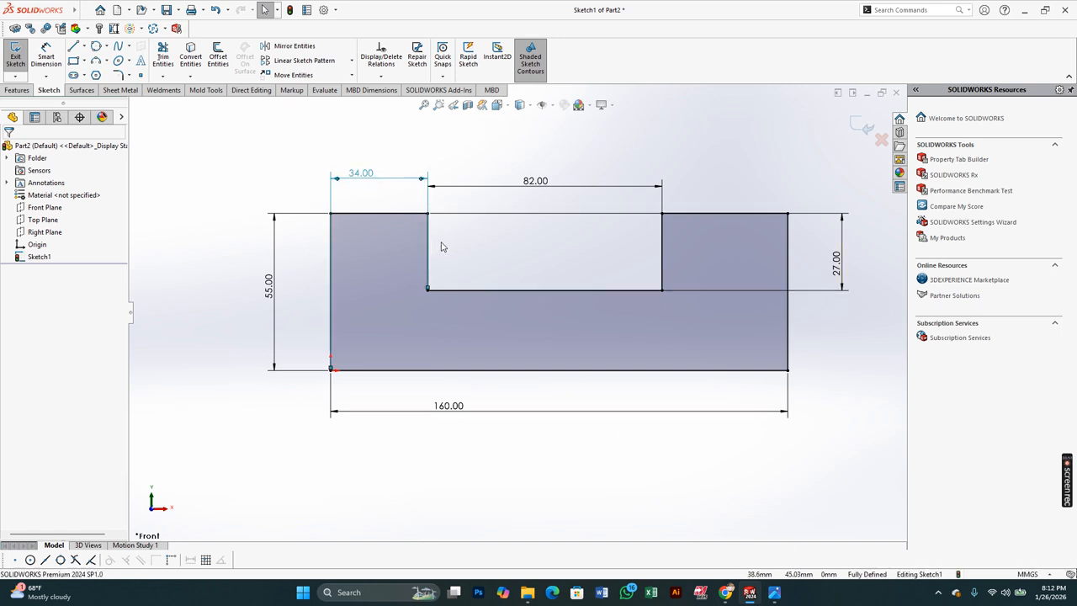